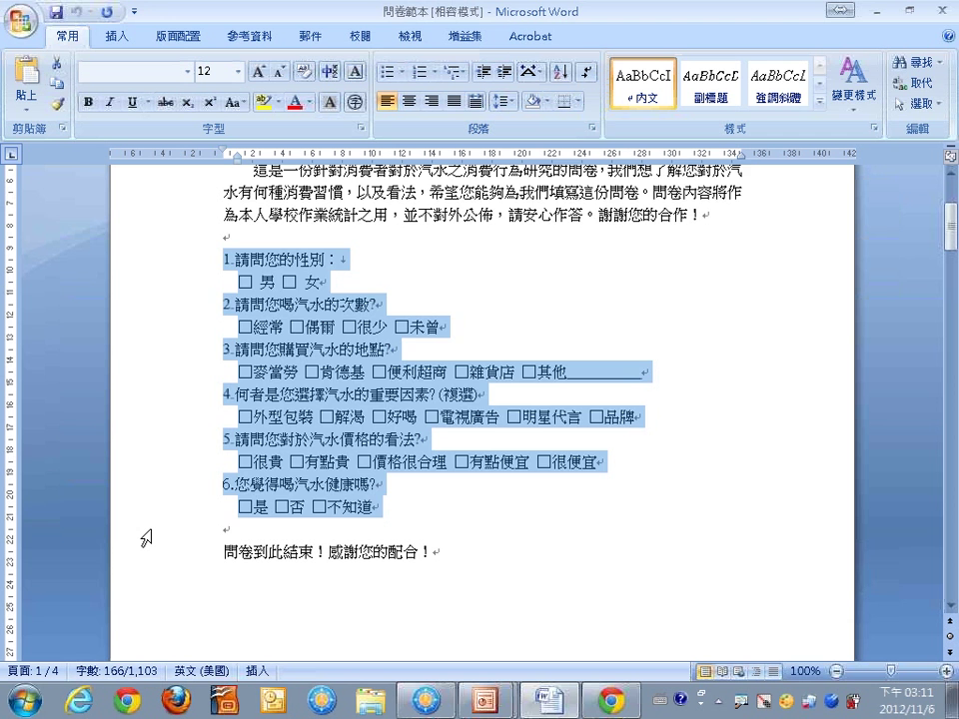
- Switch to Chrome, go to Google Drive and create a new form
{"action": "key", "text": "alt+Tab"}
{"action": "key", "text": "alt+Tab"}
{"action": "key", "text": "alt+Tab"}
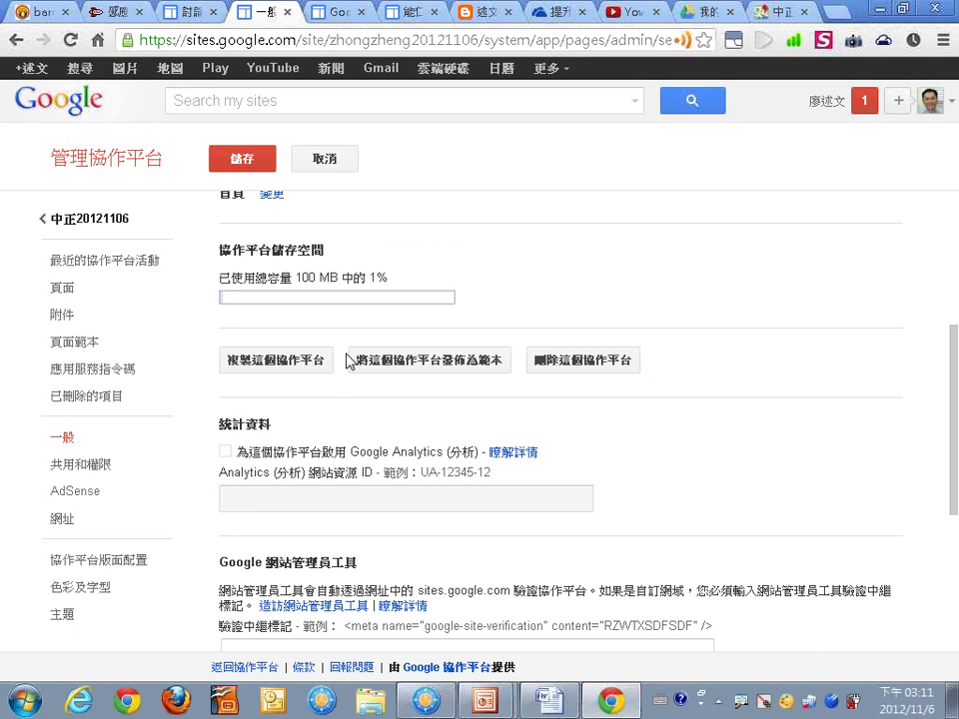
{"action": "left_click", "coordinate": [103, 222]}
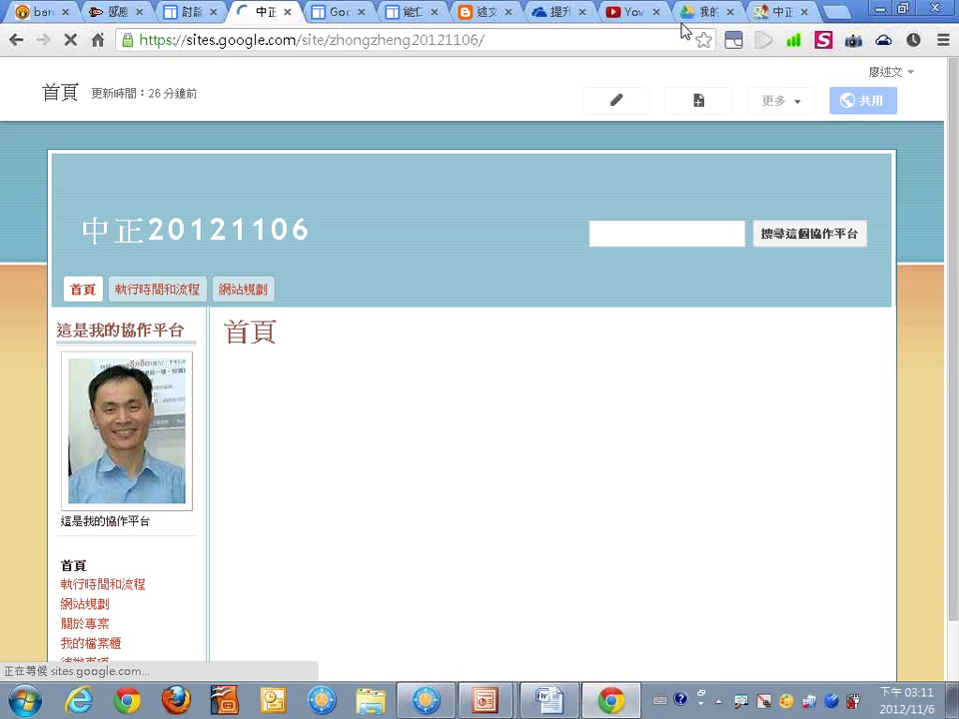
{"action": "left_click", "coordinate": [699, 12]}
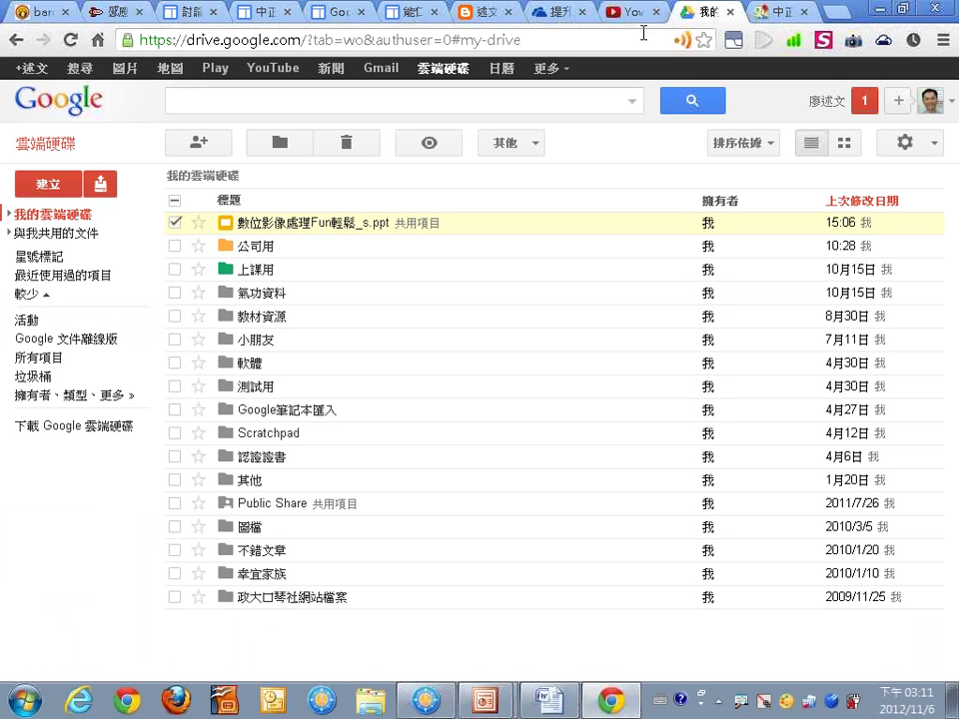
{"action": "left_click", "coordinate": [56, 189]}
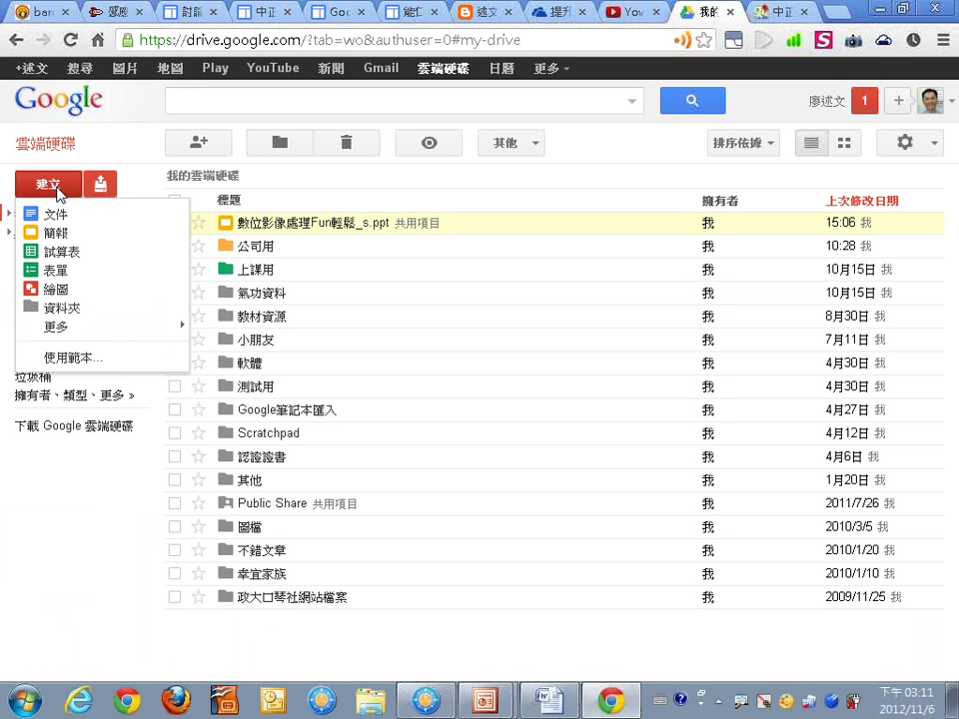
{"action": "left_click", "coordinate": [96, 271]}
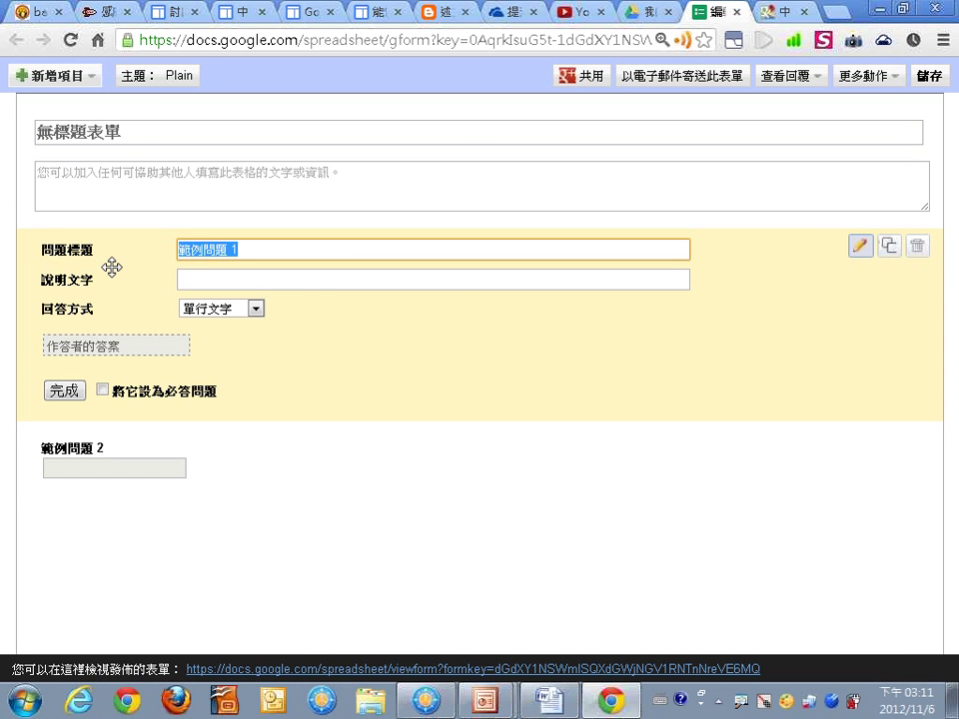
- Replace the untitled form's title with 消費者對於汽水之問卷調查表, taken from the Word questionnaire
{"action": "left_click", "coordinate": [133, 135]}
{"action": "double_click", "coordinate": [119, 139]}
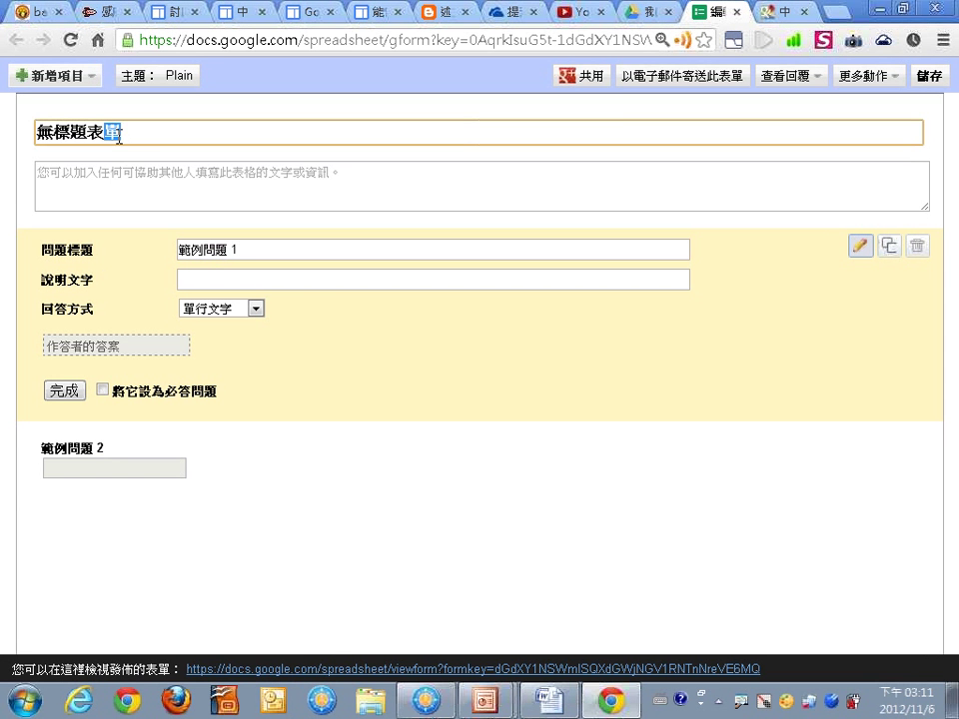
{"action": "left_click_drag", "start_coordinate": [119, 139], "coordinate": [8, 144]}
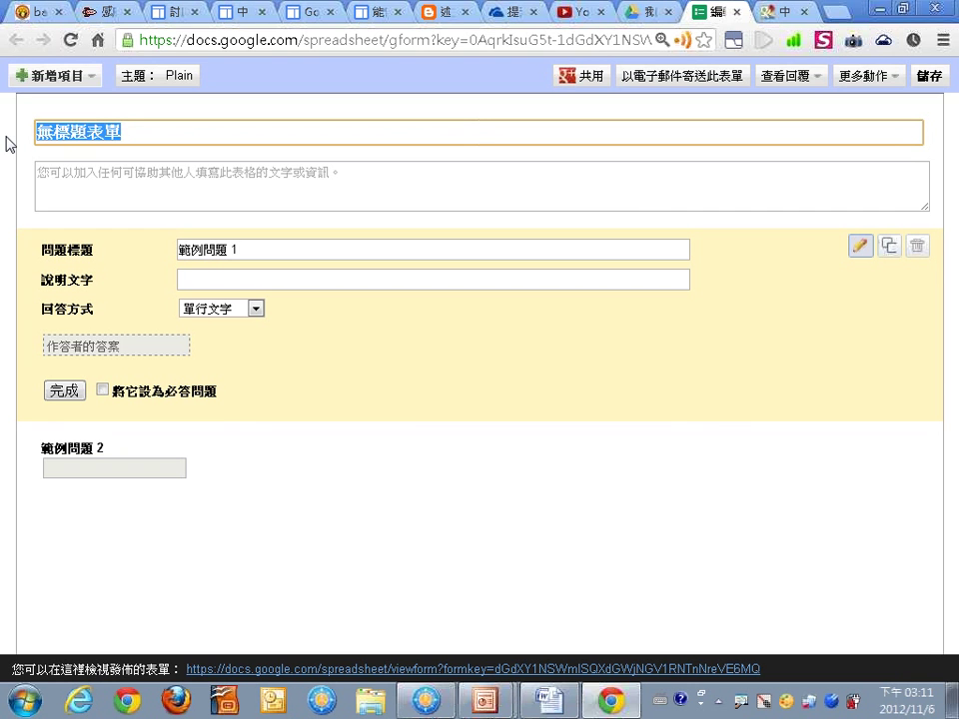
{"action": "key", "text": "alt+Tab"}
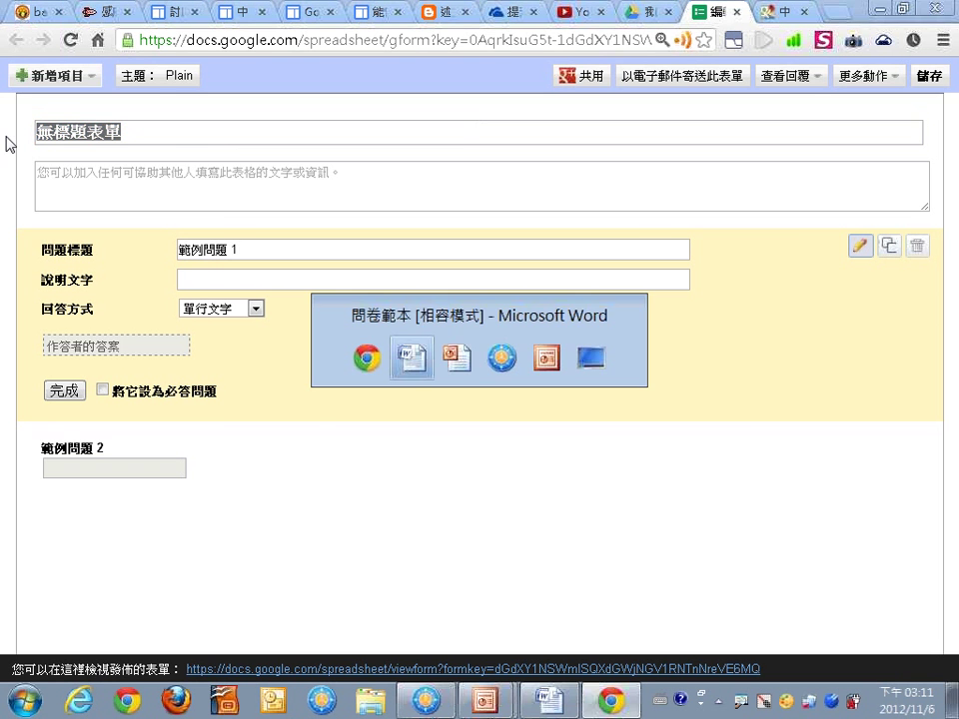
{"action": "left_click_drag", "start_coordinate": [366, 248], "coordinate": [599, 247]}
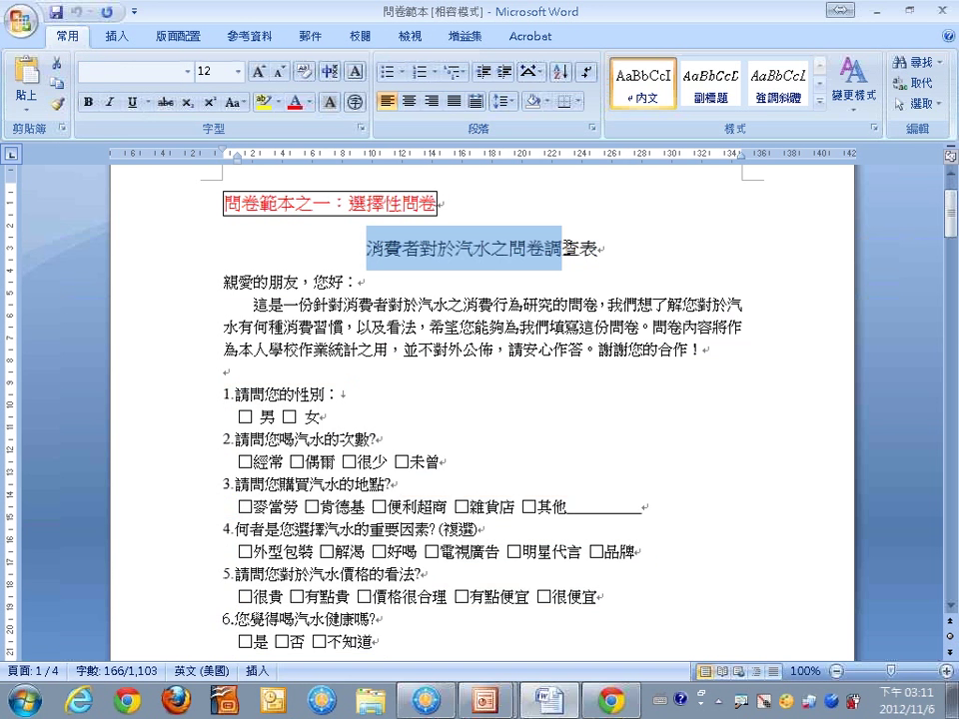
{"action": "key", "text": "alt+Tab"}
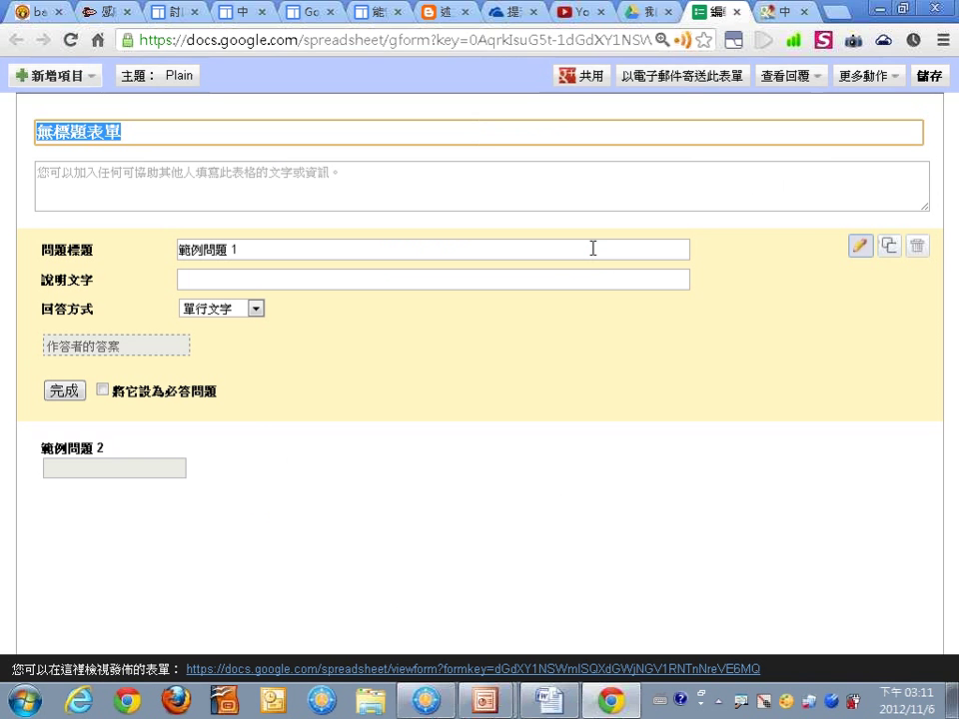
{"action": "type", "text": "消費者對於汽水之問卷調查表"}
{"action": "key", "text": "Tab"}
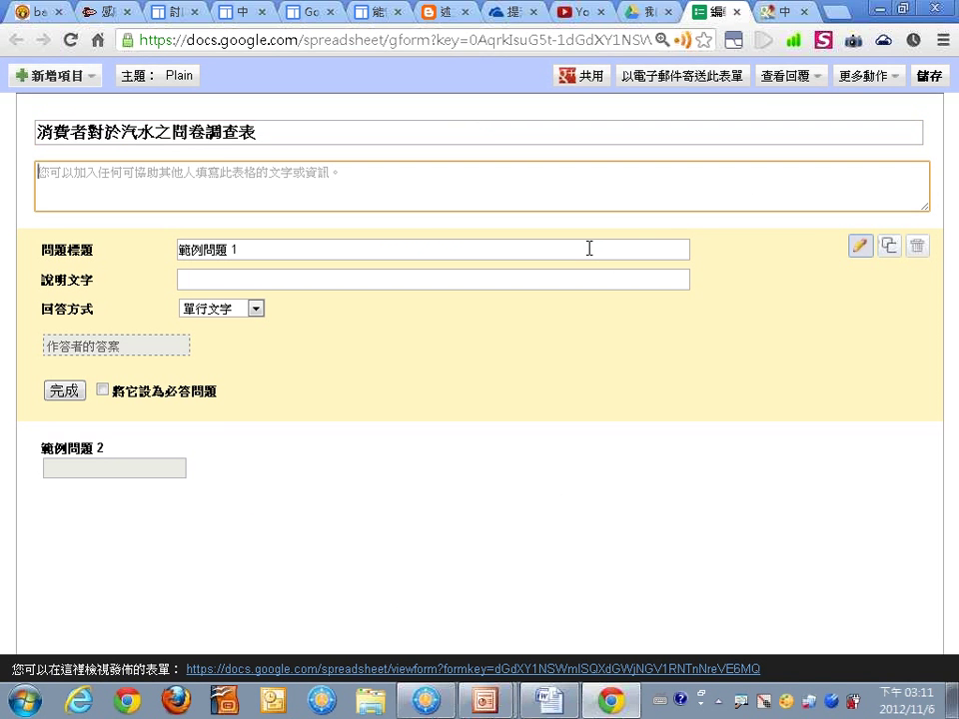
- Copy the greeting and introductory paragraph from the Word questionnaire into the form's description, without a trailing blank line
{"action": "key", "text": "alt+Tab"}
{"action": "left_click", "coordinate": [228, 289]}
{"action": "left_click_drag", "start_coordinate": [180, 294], "coordinate": [196, 345]}
{"action": "key", "text": "ctrl+c"}
{"action": "key", "text": "alt+Tab"}
{"action": "key", "text": "ctrl+v"}
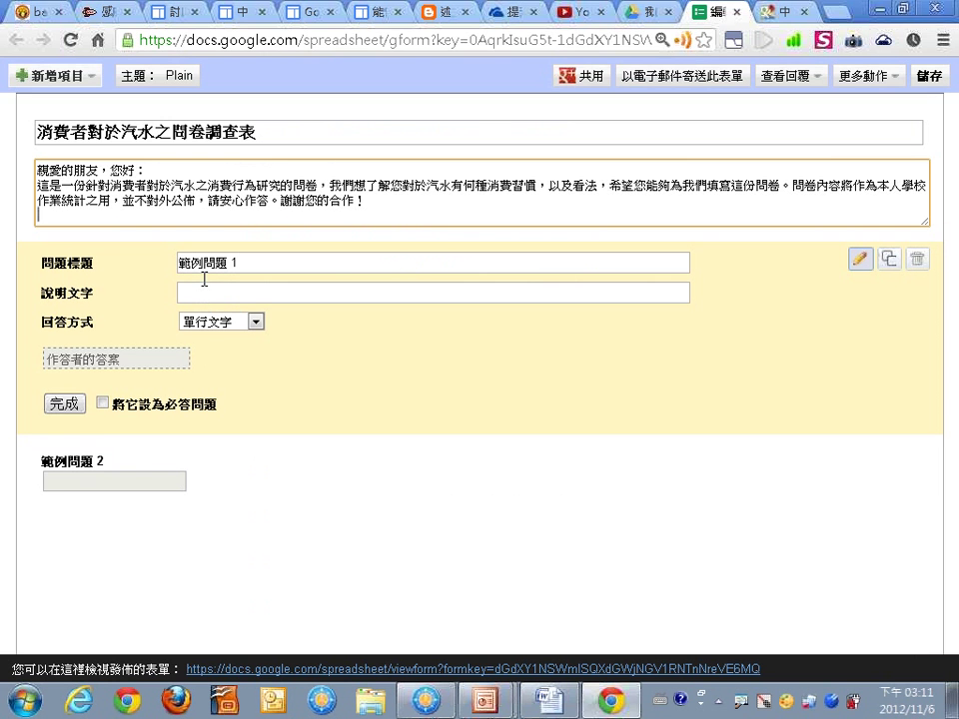
{"action": "key", "text": "BackSpace"}
- Title the first question 請問您的性別: using the Word text and set its answer type to 單選按鈕
{"action": "key", "text": "alt+Tab"}
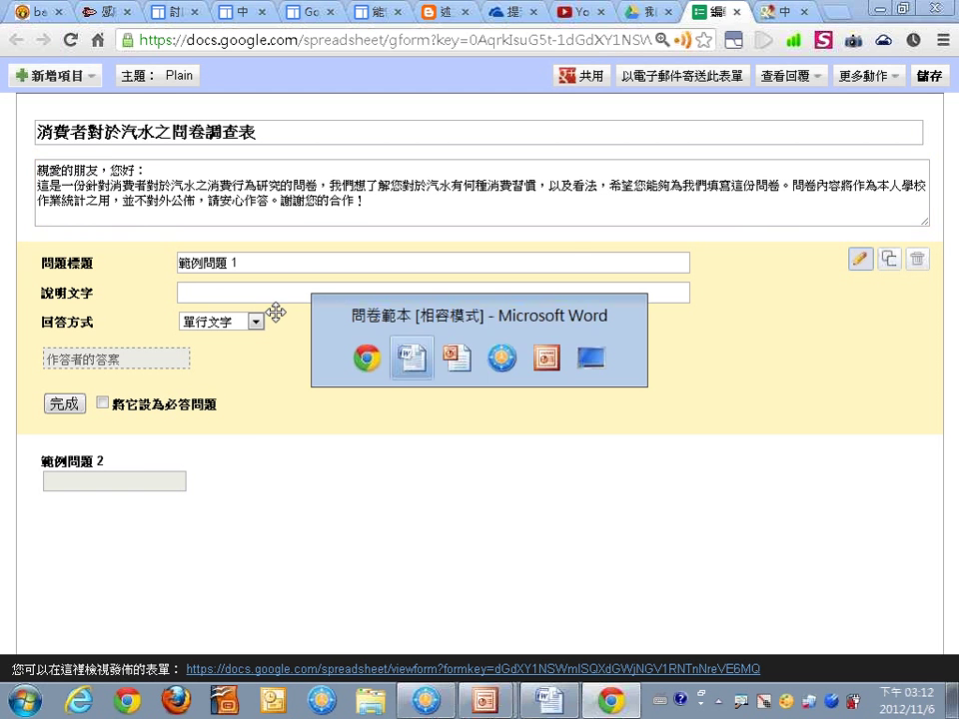
{"action": "left_click_drag", "start_coordinate": [237, 393], "coordinate": [342, 393]}
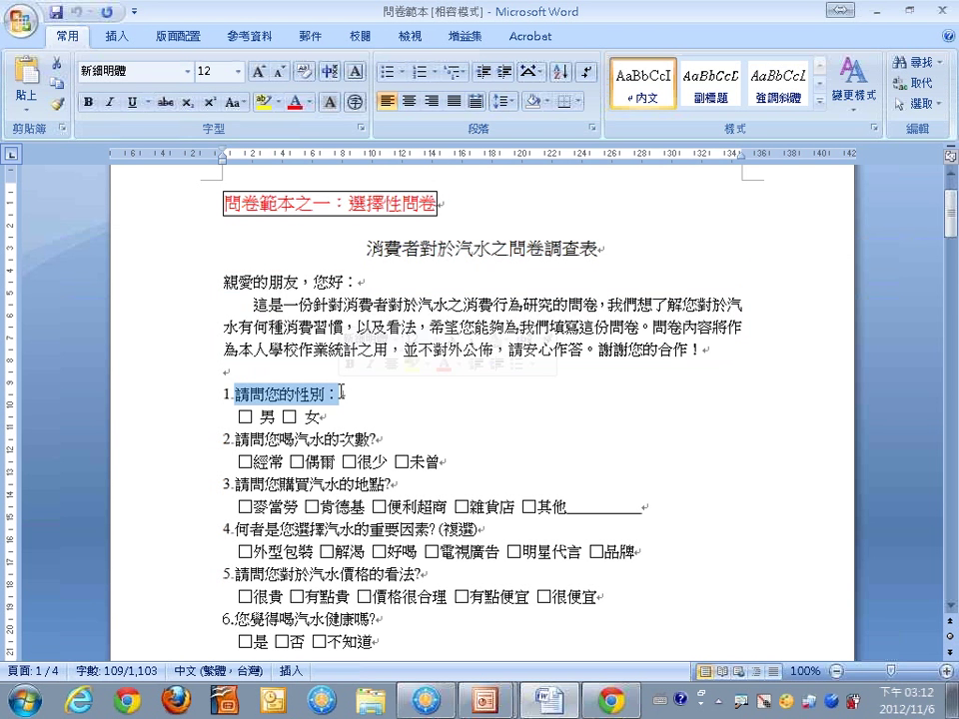
{"action": "key", "text": "alt+Tab"}
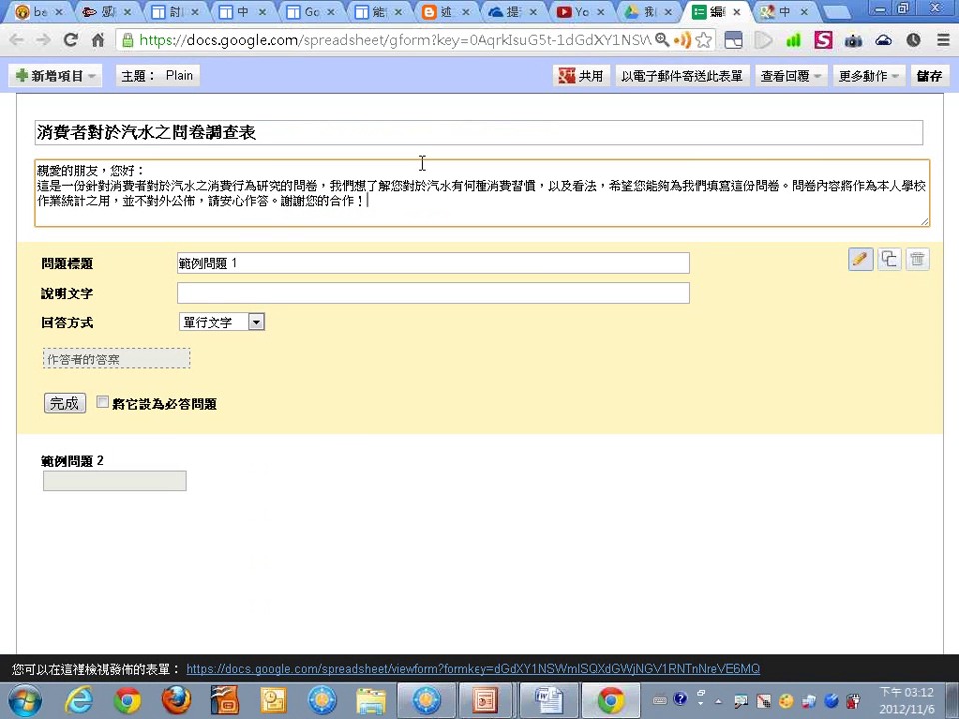
{"action": "left_click", "coordinate": [270, 261]}
{"action": "key", "text": "ctrl+a"}
{"action": "key", "text": "ctrl+v"}
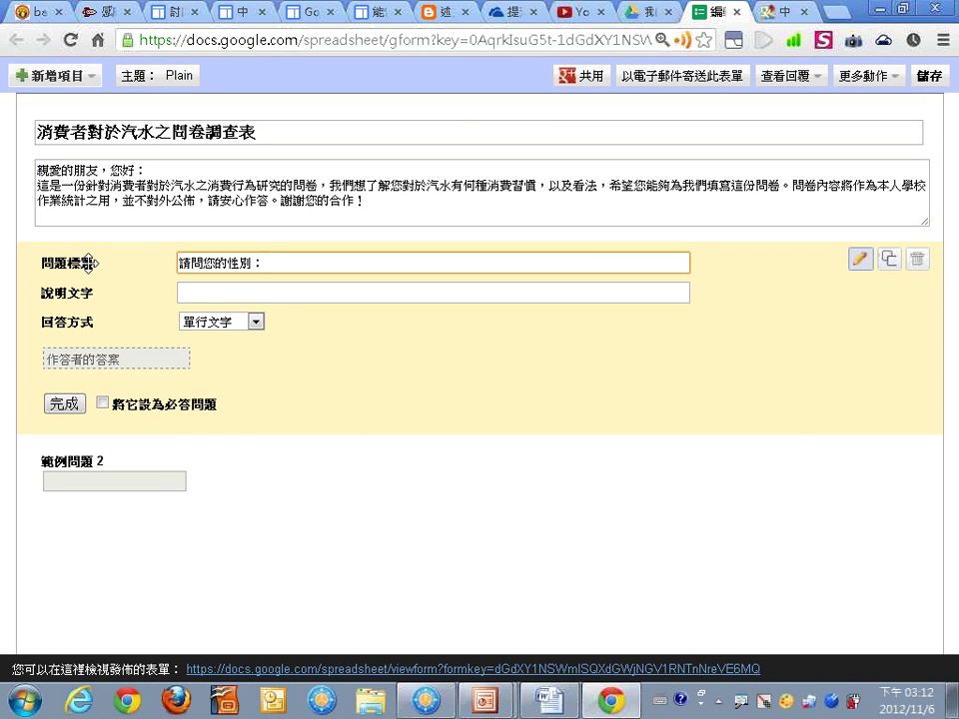
{"action": "left_click", "coordinate": [255, 321]}
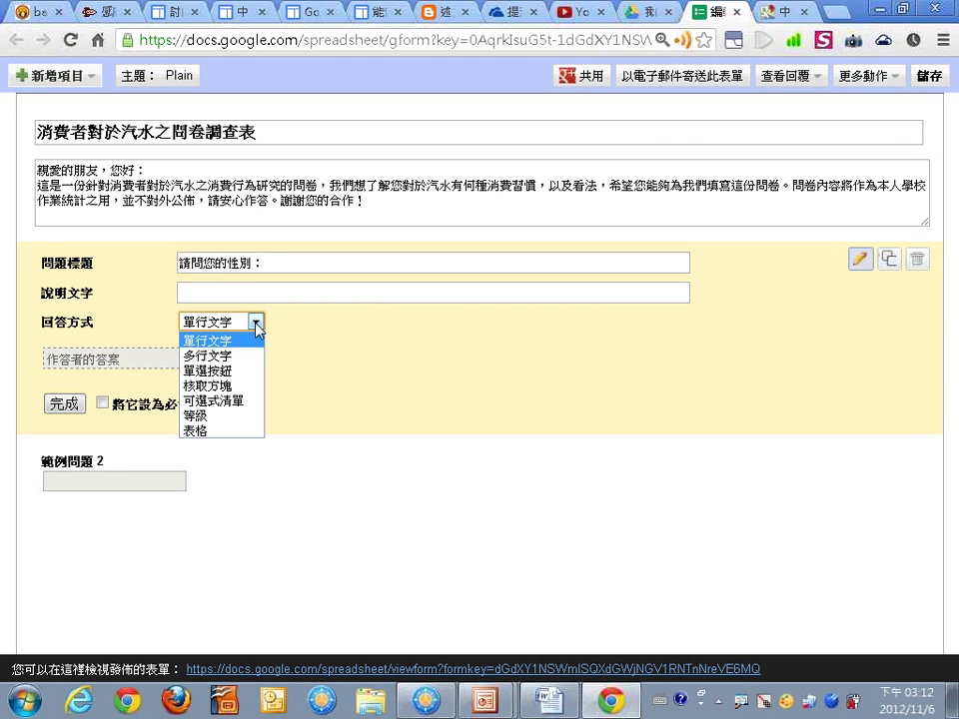
{"action": "left_click", "coordinate": [225, 374]}
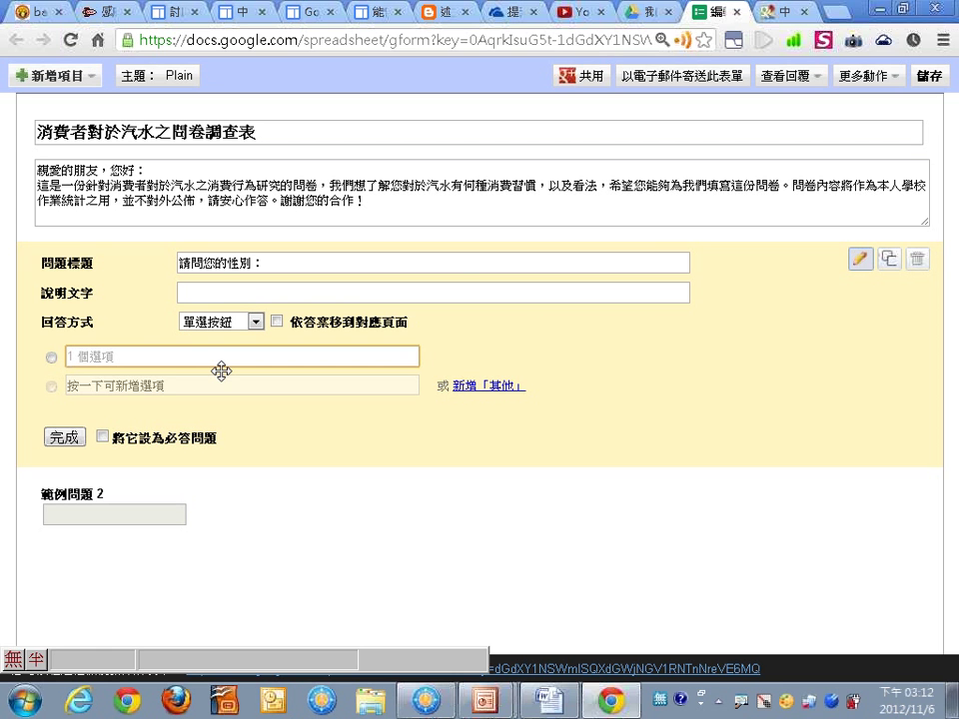
- Give the gender question the options 女 and 男, and finish it as a required question
{"action": "type", "text": "Gu"}
{"action": "key", "text": "space"}
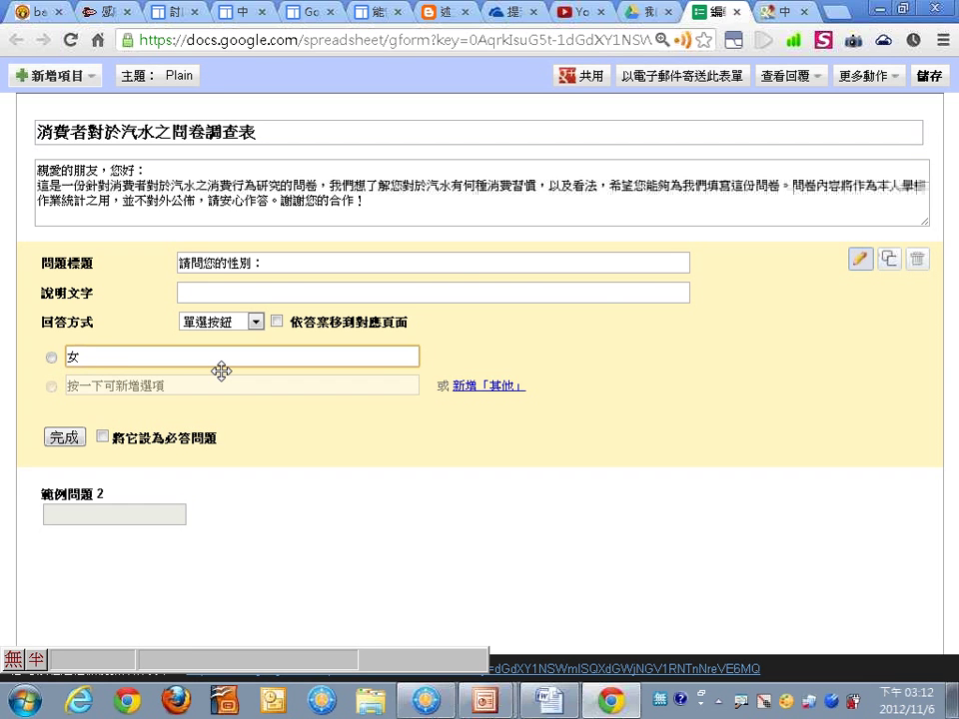
{"action": "key", "text": "Return"}
{"action": "type", "text": "gl"}
{"action": "key", "text": "space"}
{"action": "key", "text": "Return"}
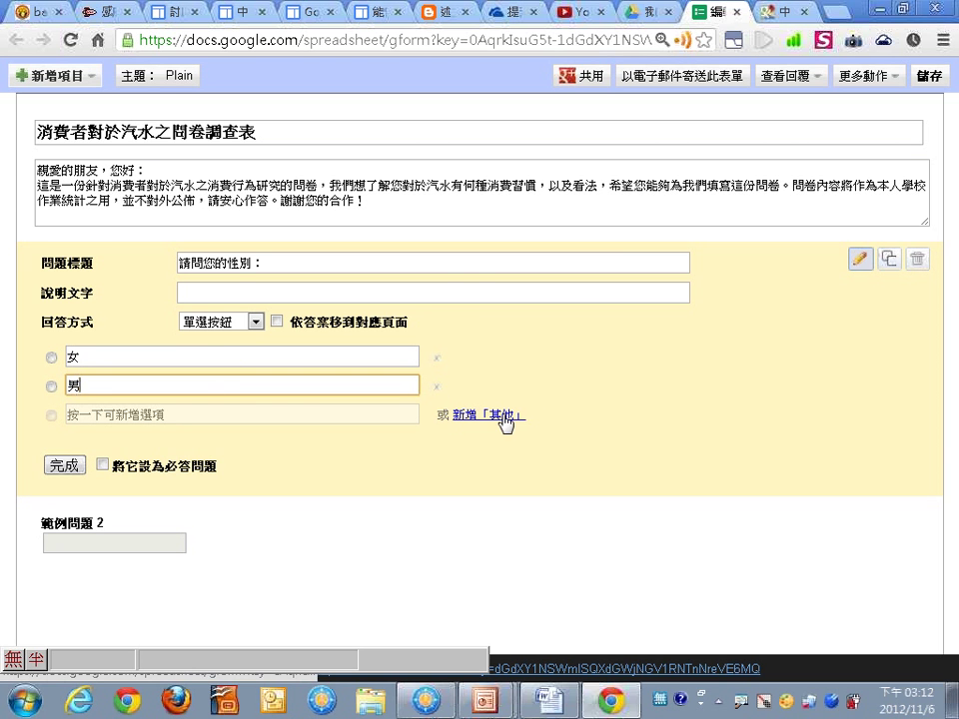
{"action": "left_click", "coordinate": [102, 464]}
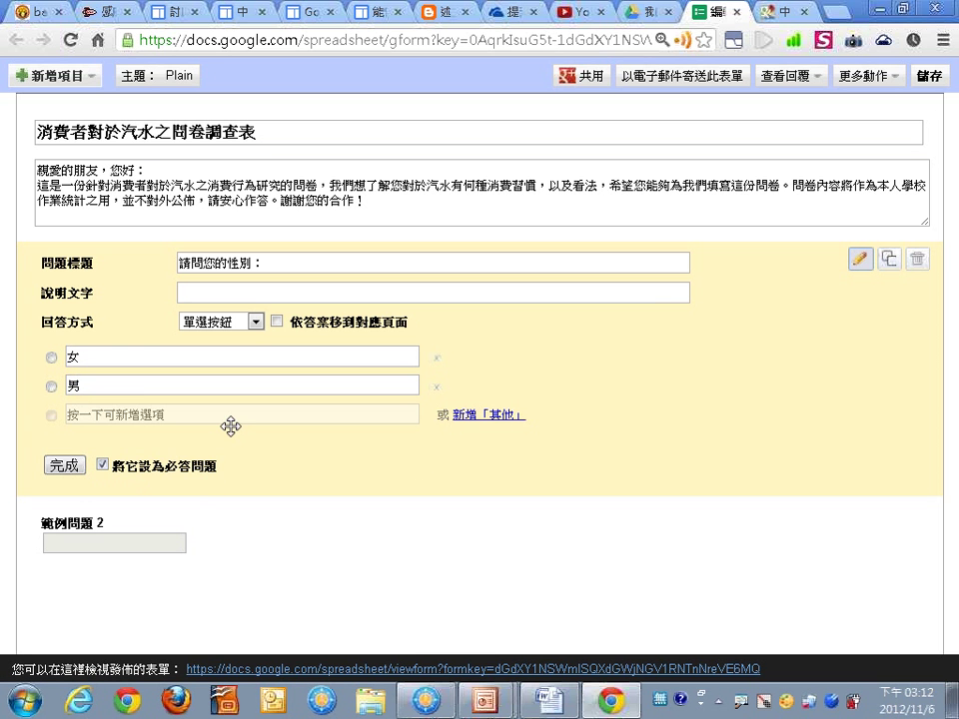
{"action": "left_click", "coordinate": [64, 466]}
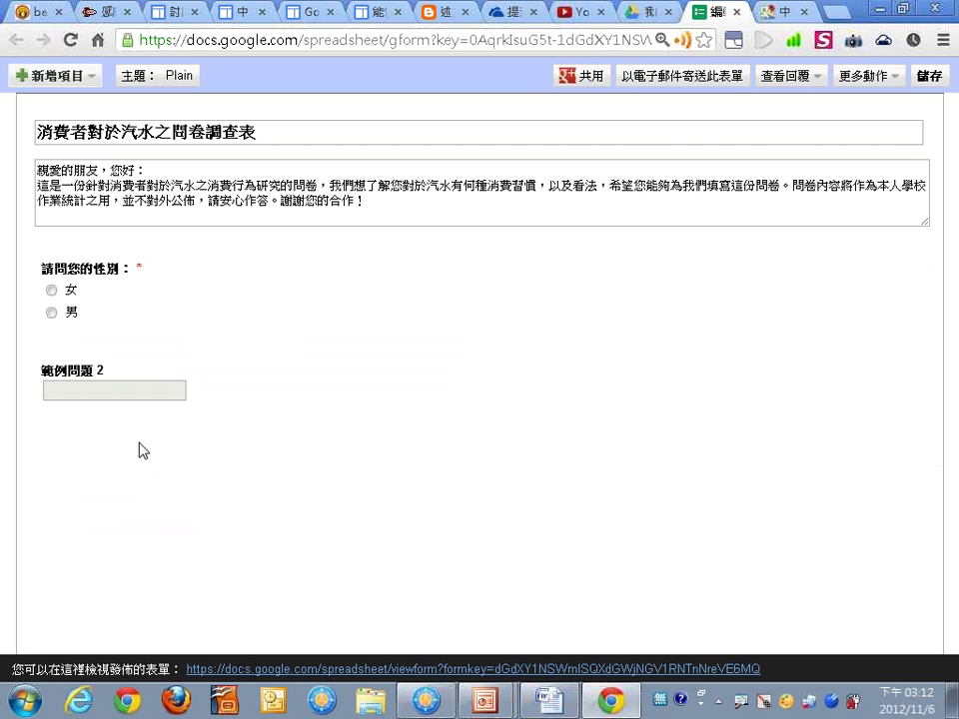
- Duplicate the gender question and retitle the copy 請問您喝汽水的次數? using the text from the Word questionnaire
{"action": "key", "text": "alt+Tab"}
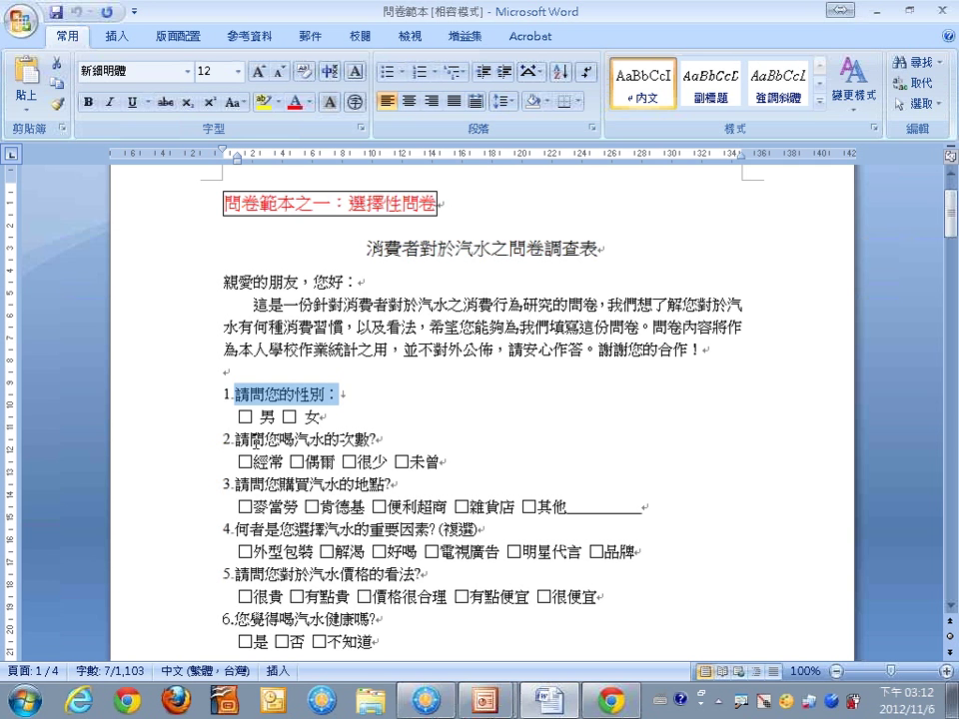
{"action": "left_click", "coordinate": [236, 438]}
{"action": "left_click_drag", "start_coordinate": [236, 439], "coordinate": [377, 434]}
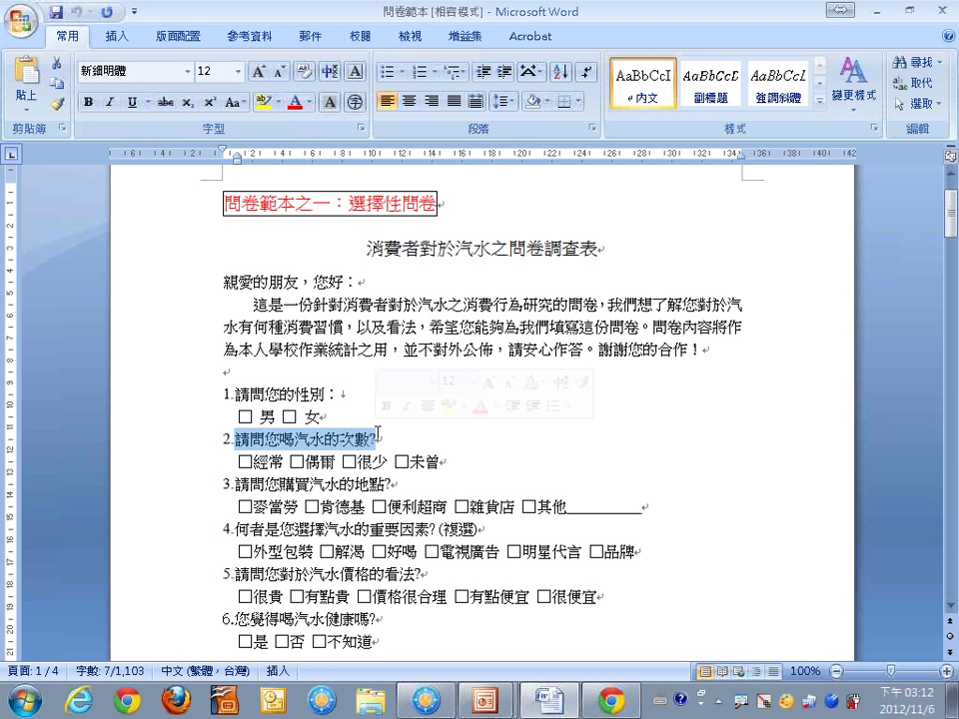
{"action": "key", "text": "ctrl+c"}
{"action": "key", "text": "alt+Tab"}
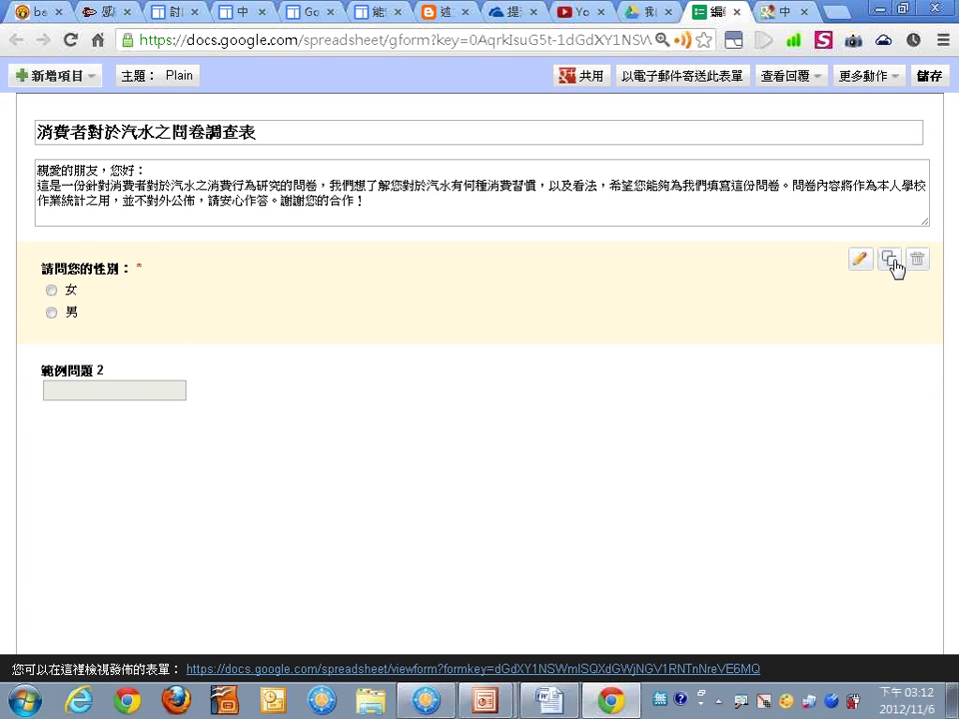
{"action": "left_click", "coordinate": [886, 261]}
{"action": "left_click_drag", "start_coordinate": [305, 366], "coordinate": [70, 372]}
{"action": "key", "text": "ctrl+v"}
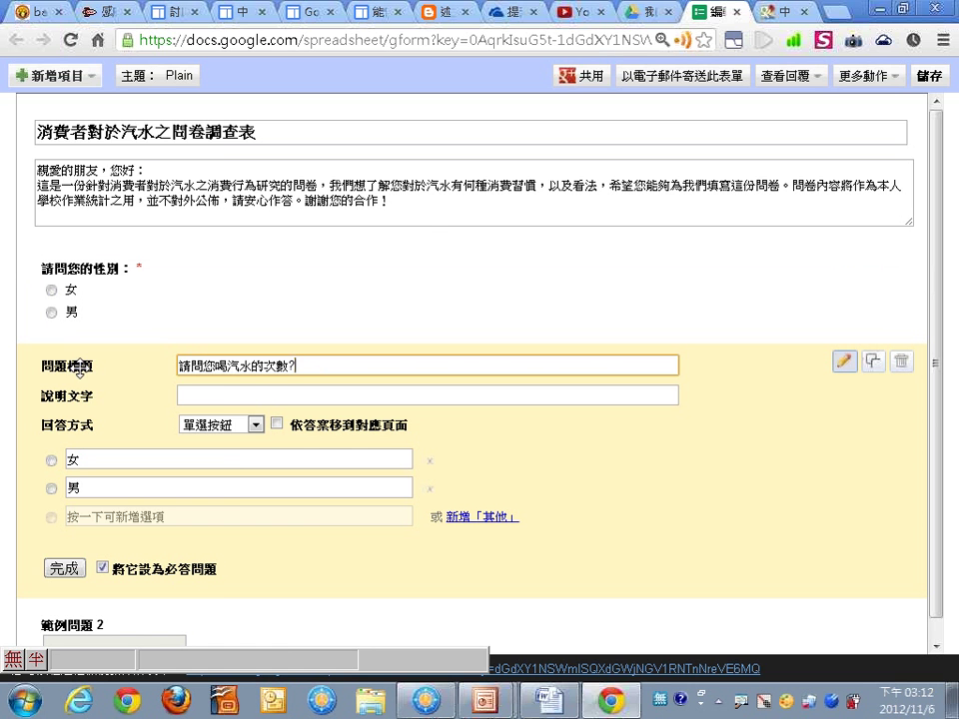
- Replace the duplicated question's options 女 and 男 with 經常 and 偶爾, copied from the Word questionnaire
{"action": "key", "text": "alt+Tab"}
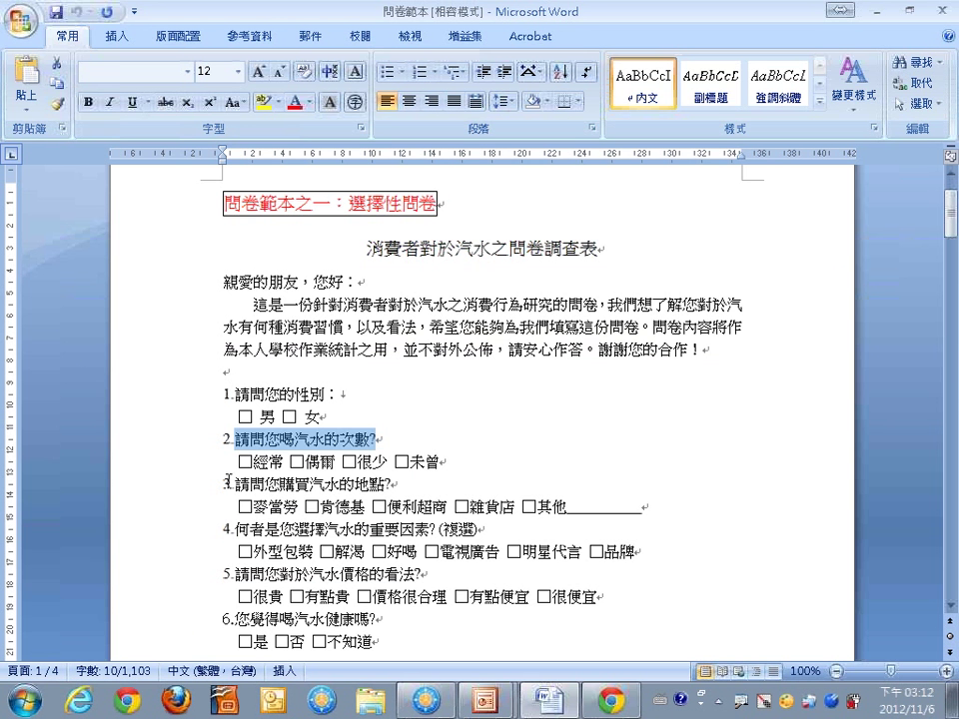
{"action": "left_click", "coordinate": [253, 461]}
{"action": "left_click_drag", "start_coordinate": [253, 462], "coordinate": [4, 467]}
{"action": "key", "text": "ctrl+c"}
{"action": "key", "text": "alt+Tab"}
{"action": "left_click", "coordinate": [283, 461]}
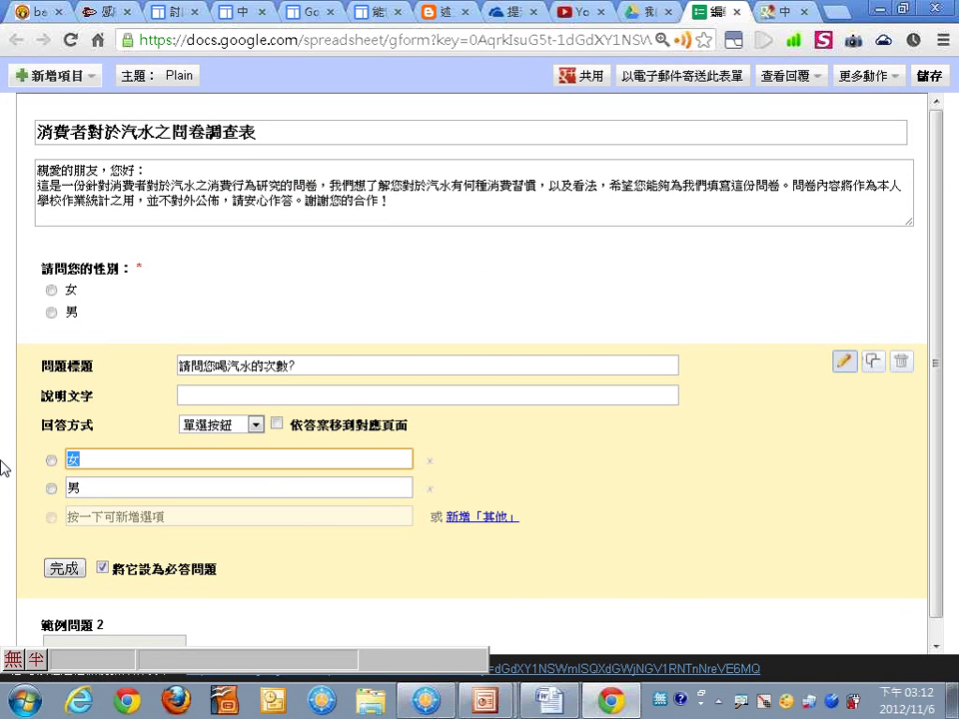
{"action": "key", "text": "ctrl+v"}
{"action": "key", "text": "alt+Tab"}
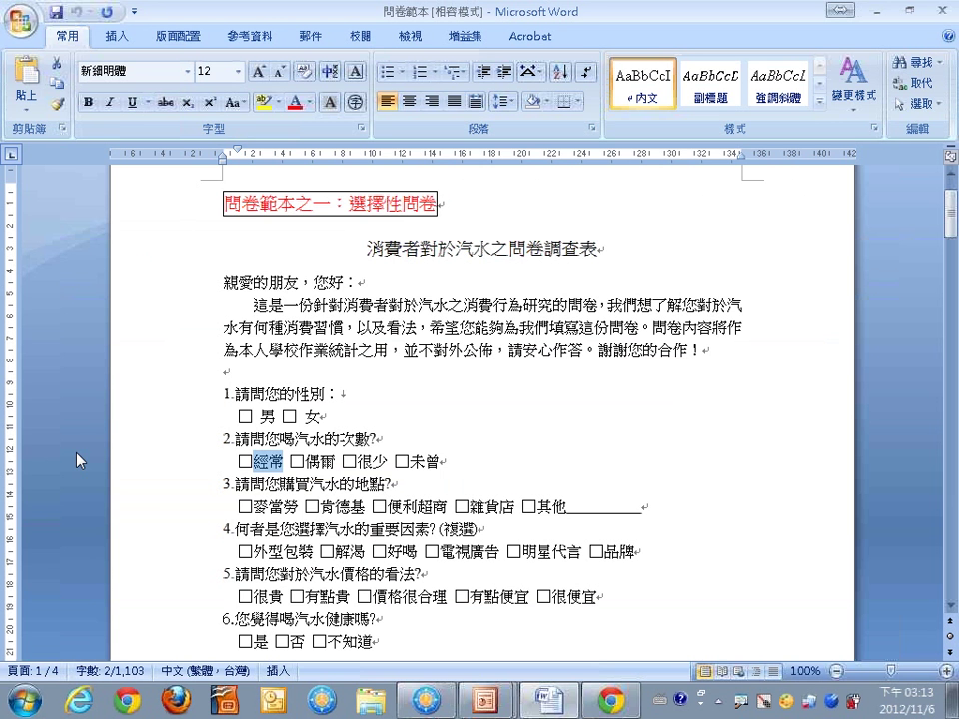
{"action": "double_click", "coordinate": [315, 463]}
{"action": "key", "text": "ctrl+c"}
{"action": "key", "text": "alt+Tab"}
{"action": "double_click", "coordinate": [261, 479]}
{"action": "key", "text": "ctrl+v"}
- Add the options 很少 and 未曾 from the Word questionnaire to the soda-frequency question and finish editing it
{"action": "key", "text": "alt+Tab"}
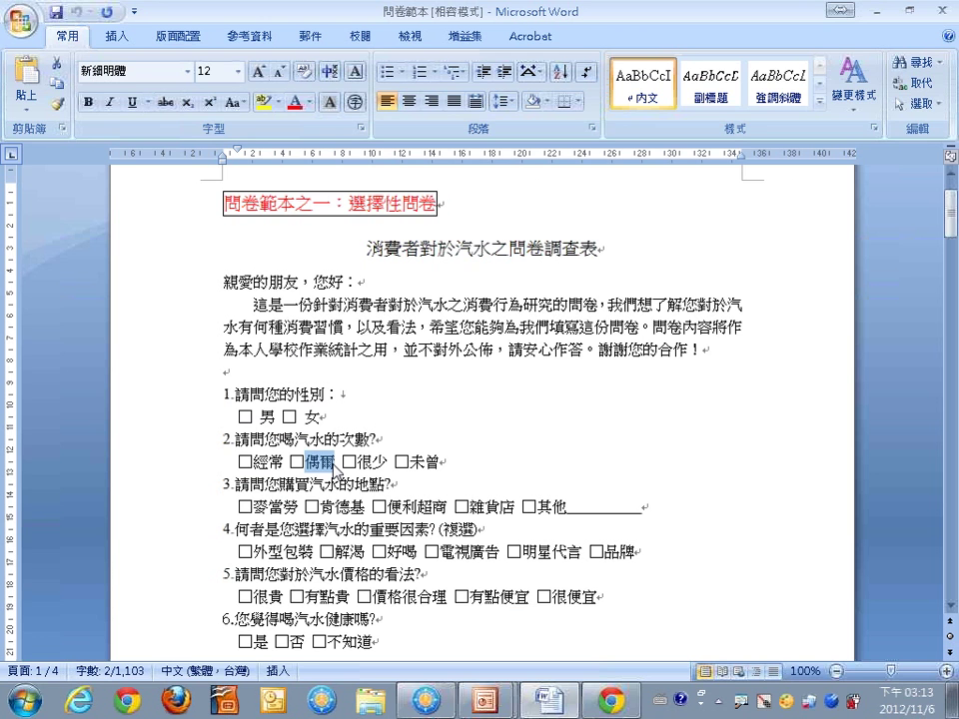
{"action": "double_click", "coordinate": [372, 463]}
{"action": "key", "text": "ctrl+c"}
{"action": "key", "text": "alt+Tab"}
{"action": "key", "text": "ctrl+v"}
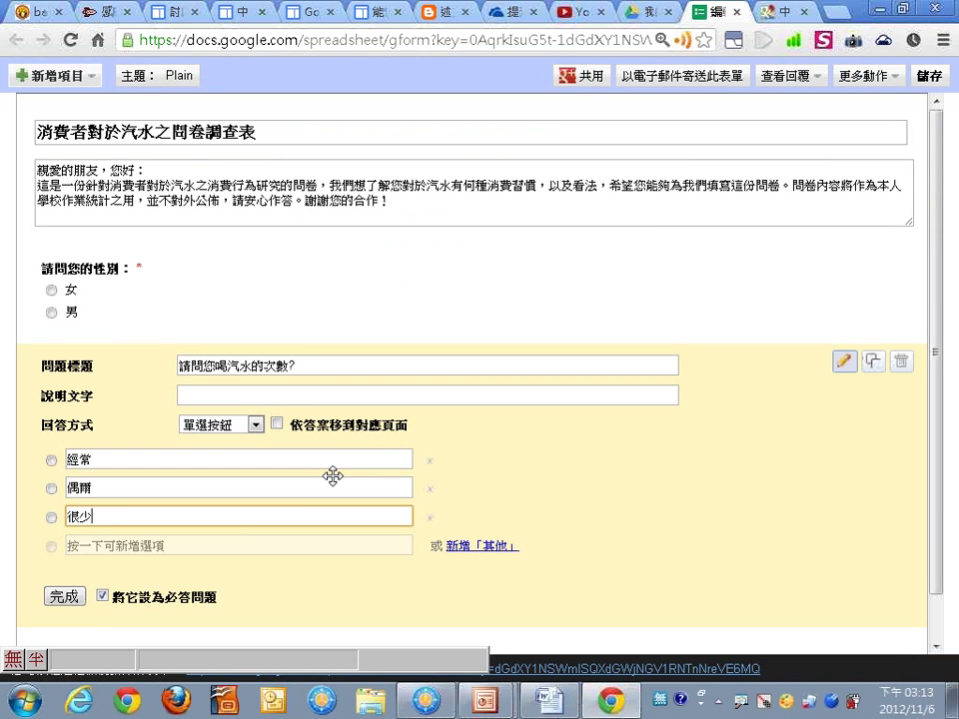
{"action": "key", "text": "Return"}
{"action": "key", "text": "alt+Tab"}
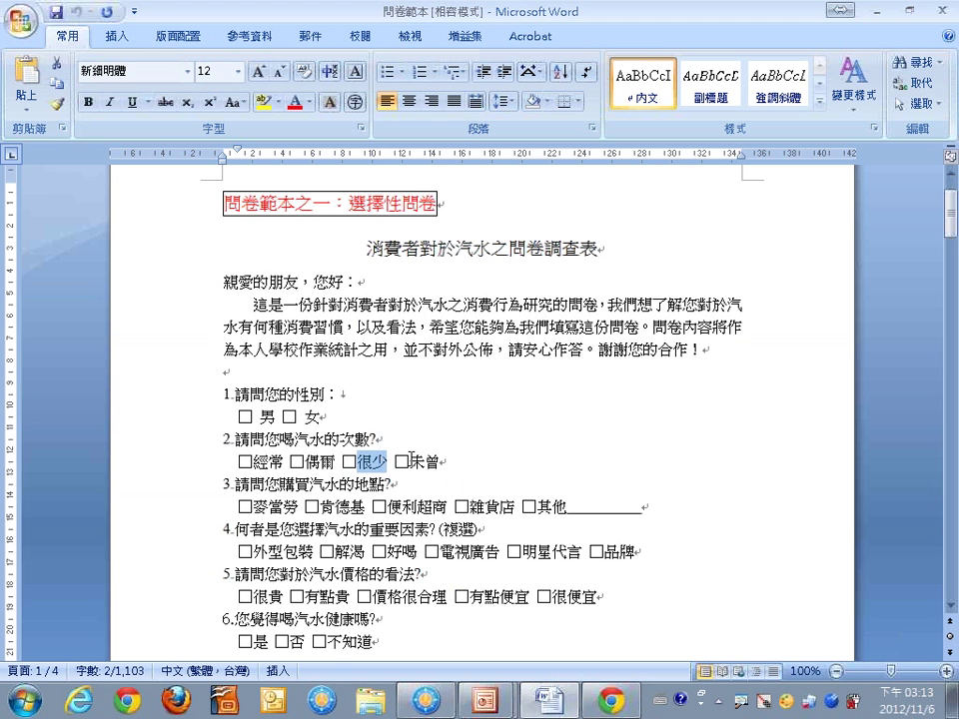
{"action": "double_click", "coordinate": [421, 460]}
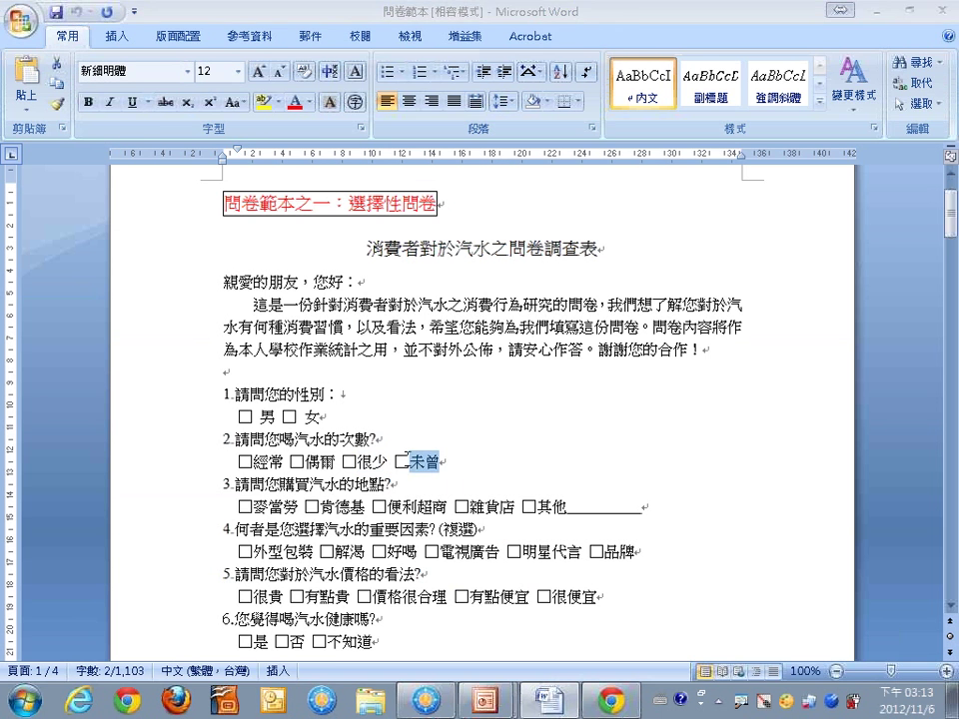
{"action": "key", "text": "ctrl+c"}
{"action": "key", "text": "alt+Tab"}
{"action": "key", "text": "ctrl+v"}
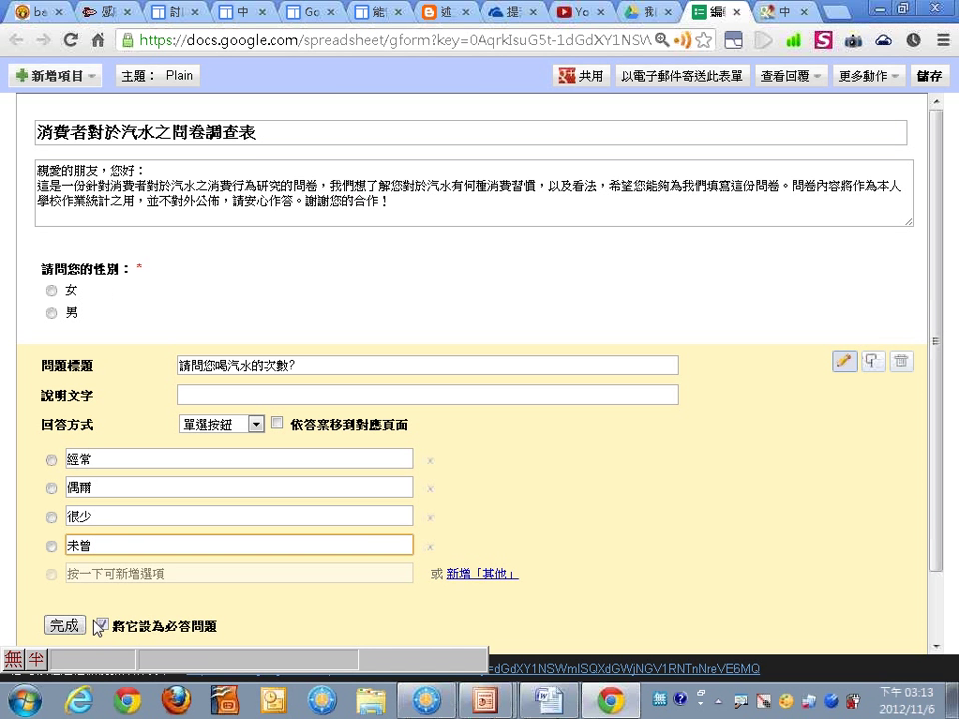
{"action": "left_click", "coordinate": [57, 627]}
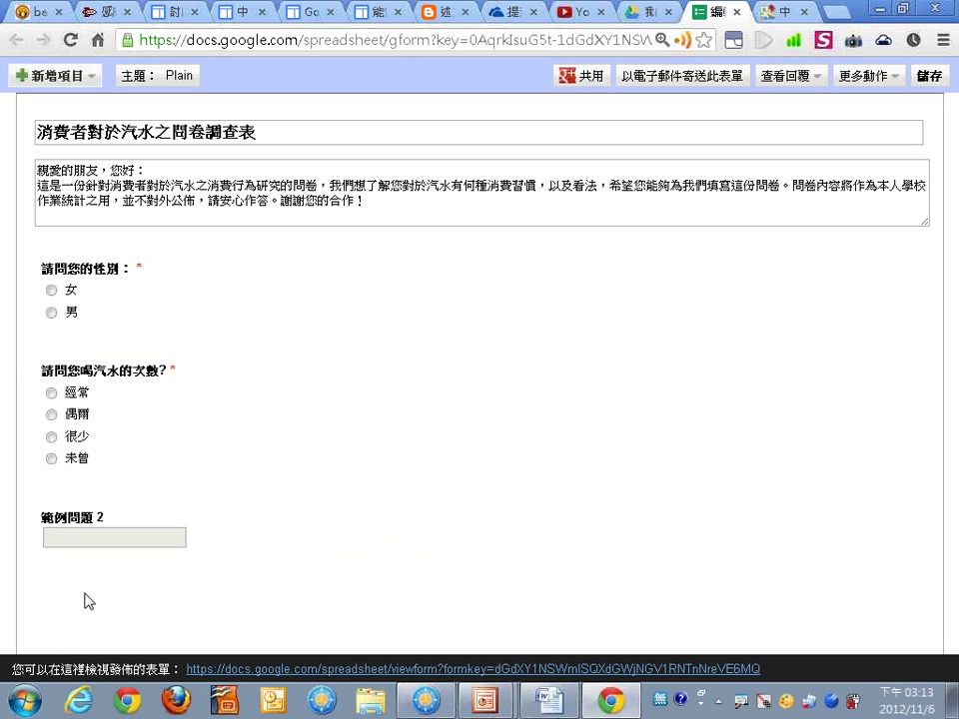
- Duplicate the soda-frequency question and retitle the copy 請問您購買汽水的地點? using the text from the Word questionnaire
{"action": "key", "text": "alt+Tab"}
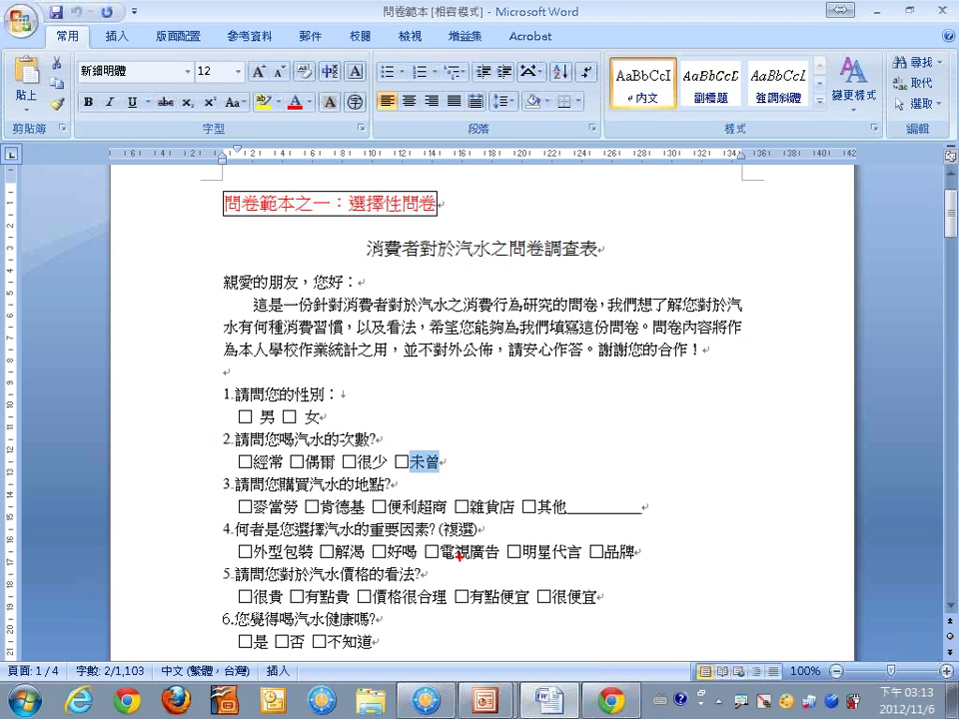
{"action": "mouse_move", "coordinate": [508, 513]}
{"action": "left_mouse_down"}
{"action": "mouse_move", "coordinate": [546, 523]}
{"action": "mouse_move", "coordinate": [667, 520]}
{"action": "left_mouse_up"}
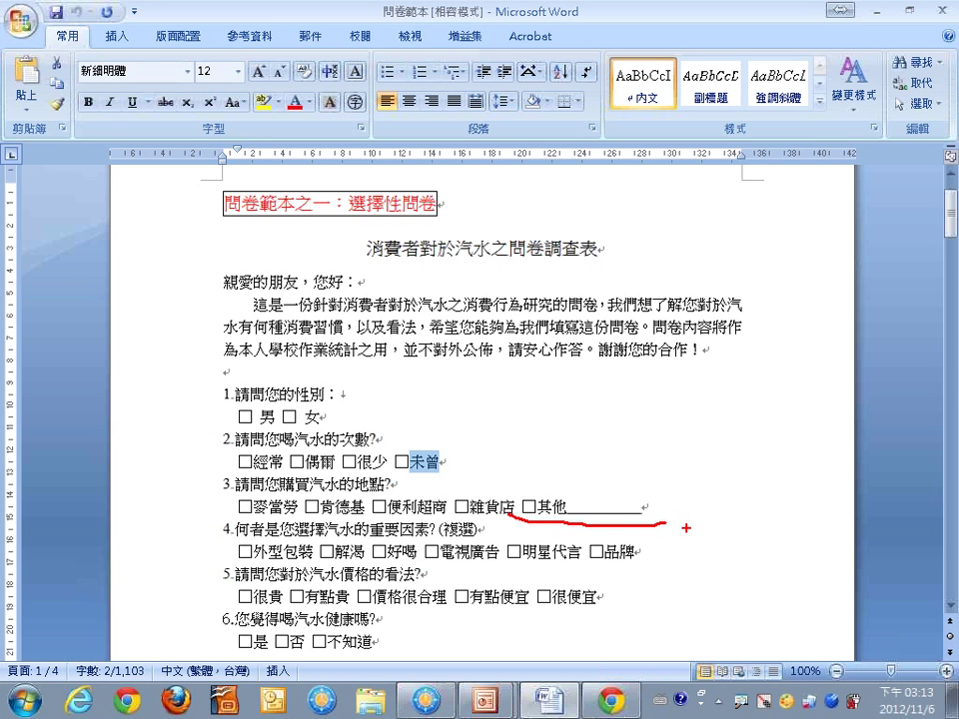
{"action": "key", "text": "Escape"}
{"action": "left_click_drag", "start_coordinate": [235, 484], "coordinate": [404, 484]}
{"action": "key", "text": "alt+Tab"}
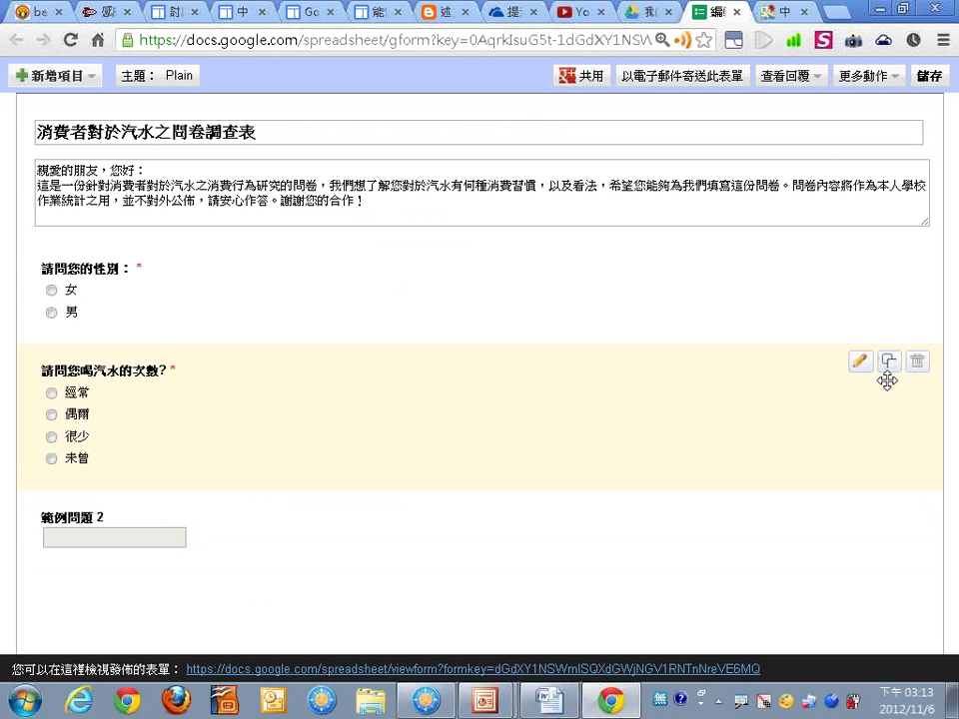
{"action": "left_click", "coordinate": [888, 363]}
{"action": "scroll", "coordinate": [300, 465], "scroll_direction": "down", "scroll_amount": 1}
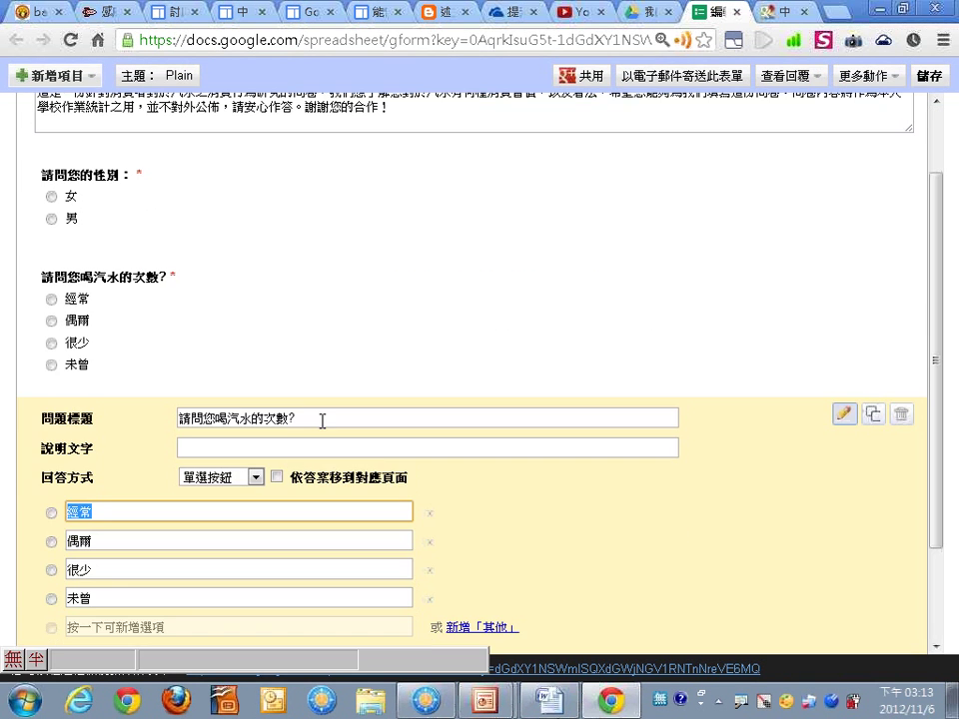
{"action": "key", "text": "ctrl+v"}
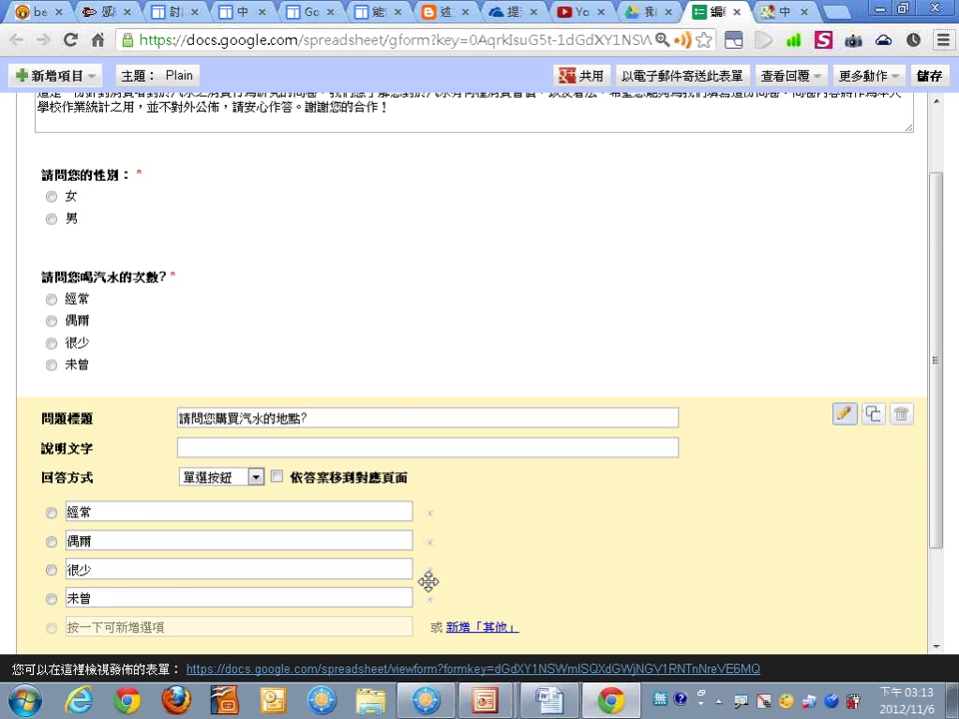
- Add an 其他 option with a free-text answer to the purchase-place question and finish editing it
{"action": "scroll", "coordinate": [501, 576], "scroll_direction": "down", "scroll_amount": 1}
{"action": "left_click", "coordinate": [481, 533]}
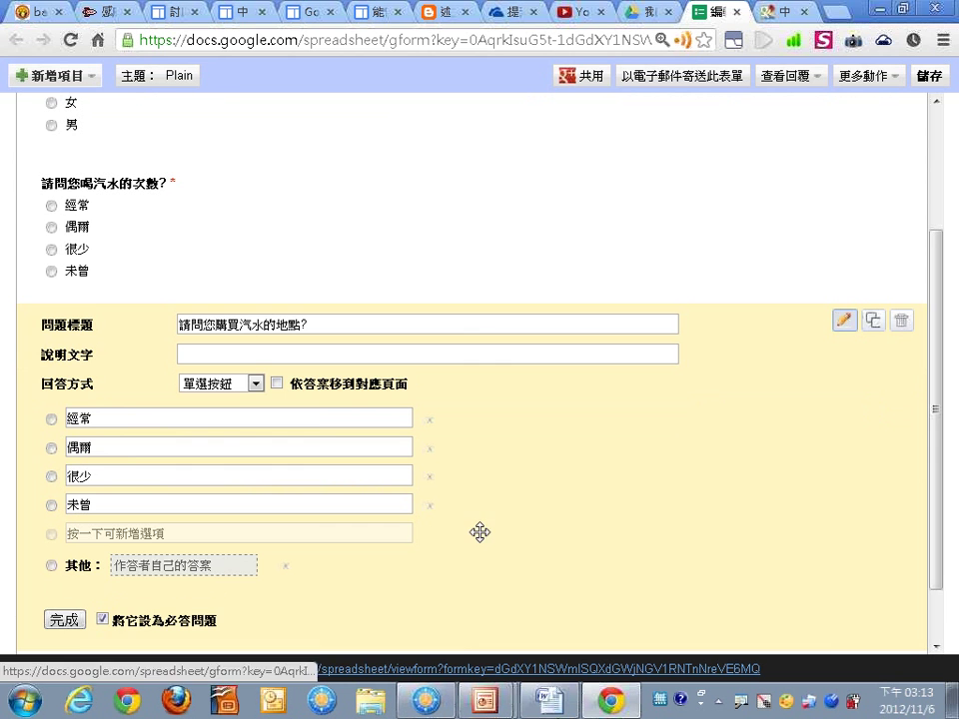
{"action": "left_click", "coordinate": [64, 621]}
{"action": "left_click", "coordinate": [131, 540]}
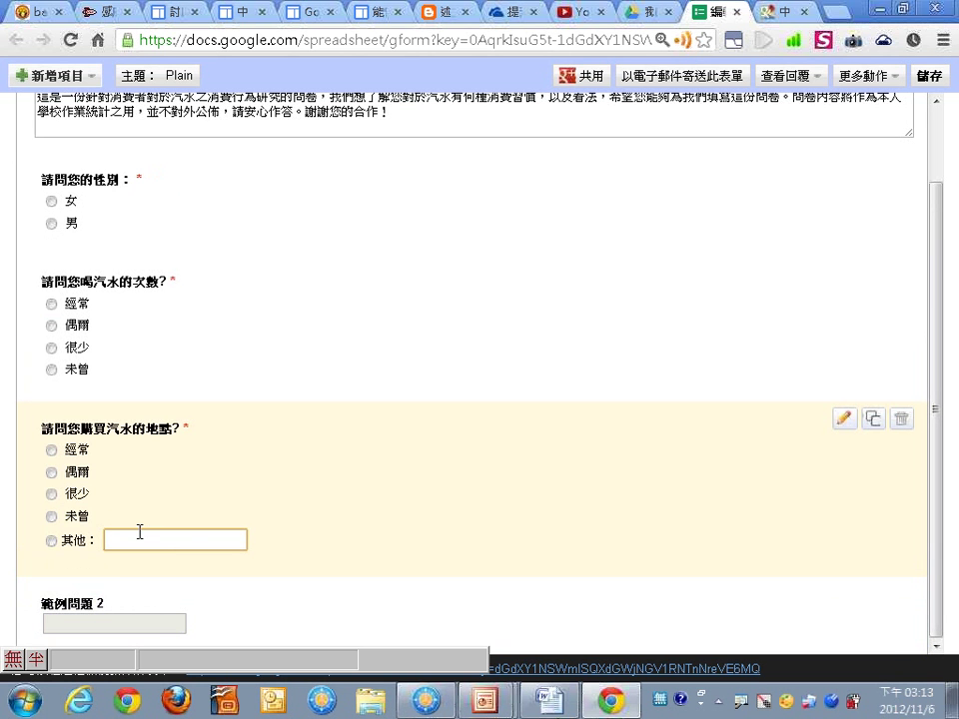
- Retitle 範例問題 2 as 何者是您選擇汽水的重要因素? (複選) from the Word questionnaire and set its answer type to 核取方塊
{"action": "key", "text": "alt+Tab"}
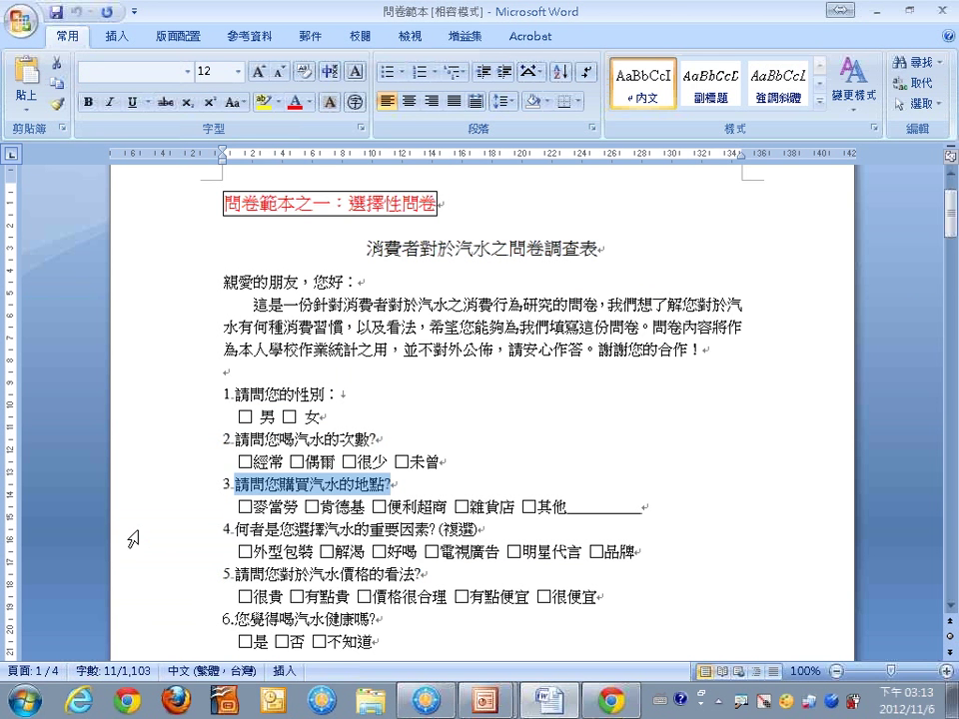
{"action": "scroll", "coordinate": [131, 540], "scroll_direction": "down", "scroll_amount": 1}
{"action": "left_click_drag", "start_coordinate": [240, 461], "coordinate": [520, 460]}
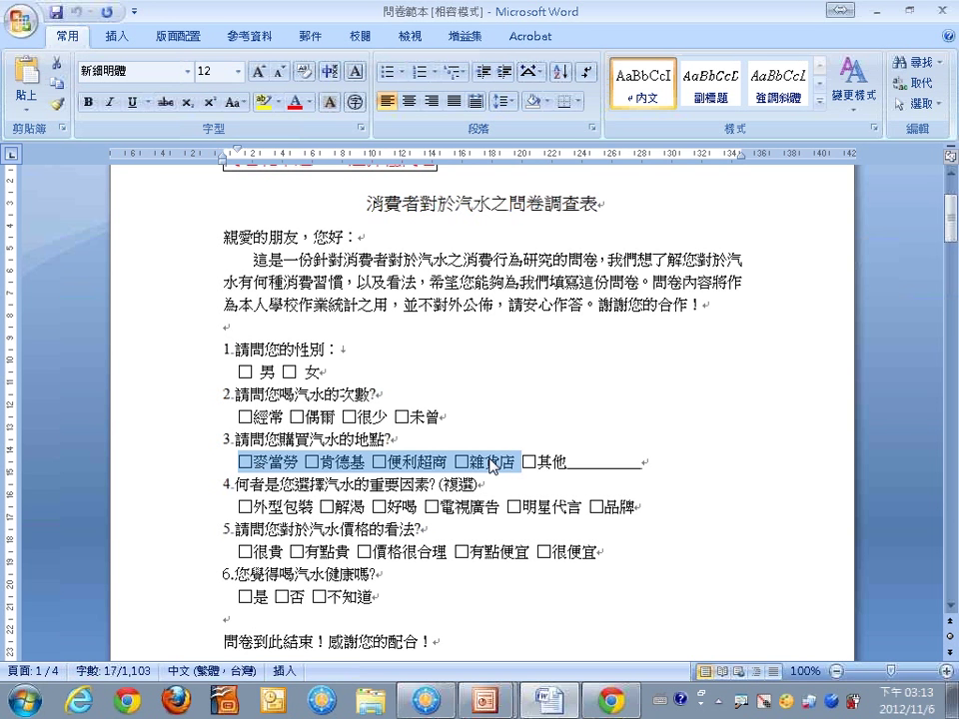
{"action": "left_click", "coordinate": [374, 463]}
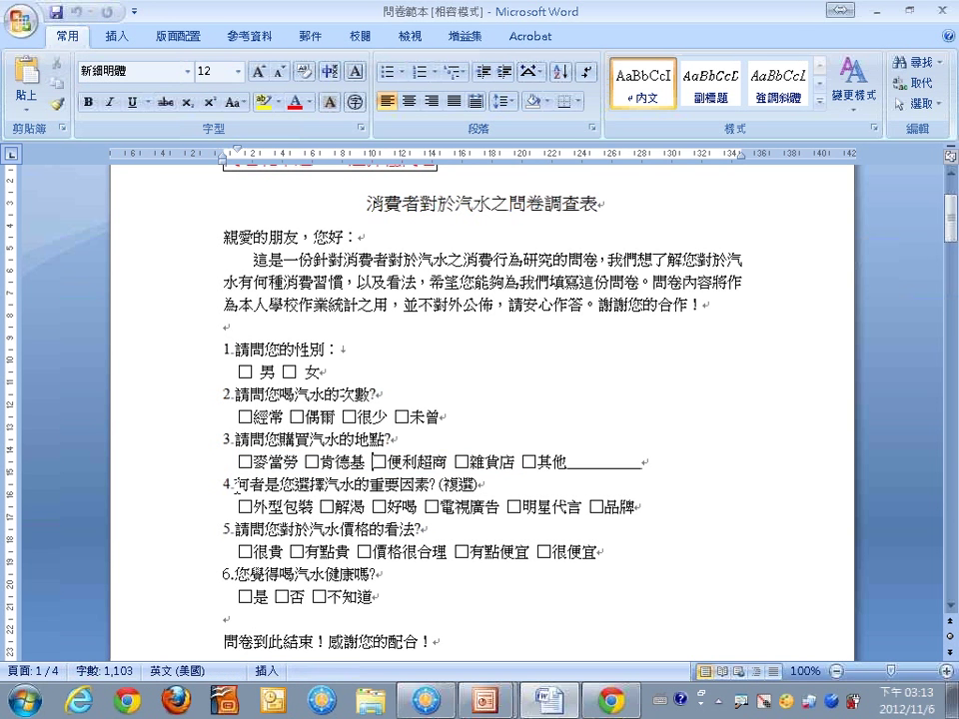
{"action": "left_click_drag", "start_coordinate": [233, 485], "coordinate": [481, 485]}
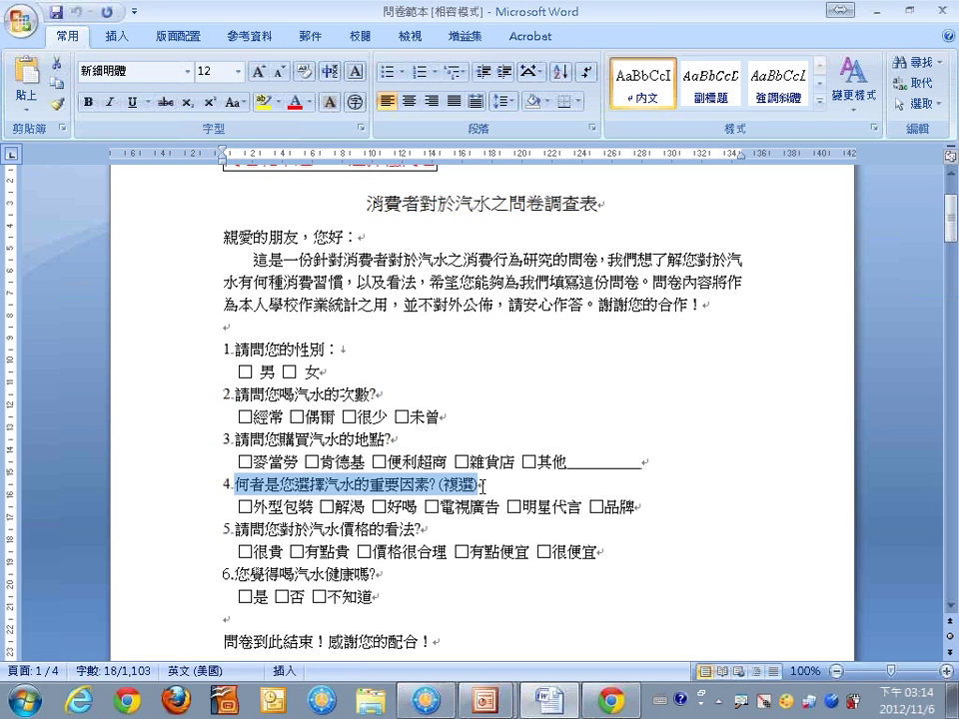
{"action": "key", "text": "alt+Tab"}
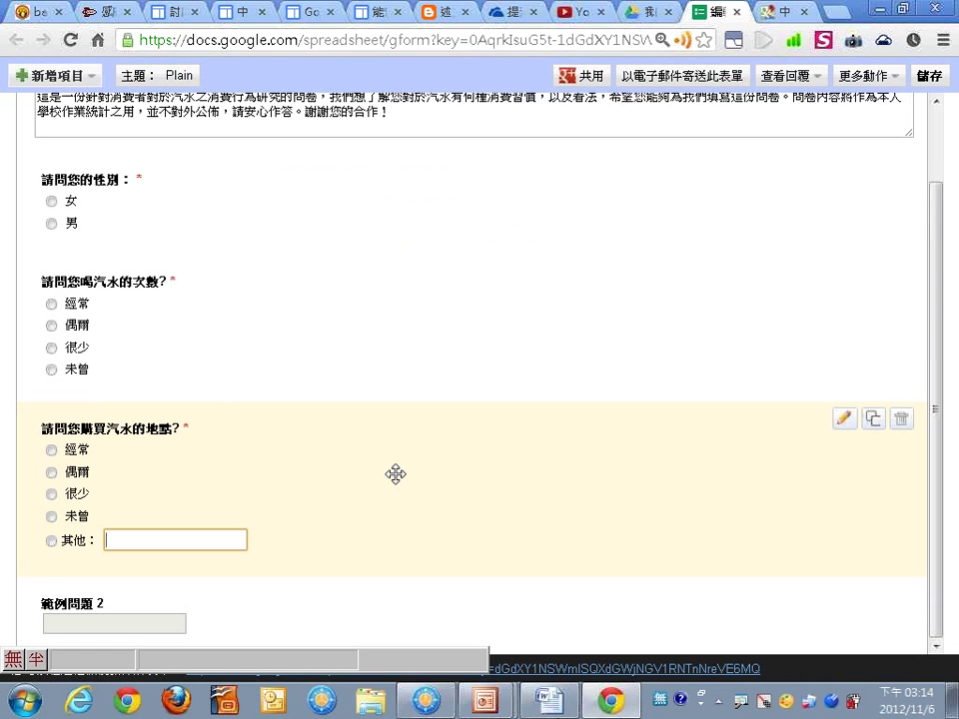
{"action": "left_click", "coordinate": [220, 539]}
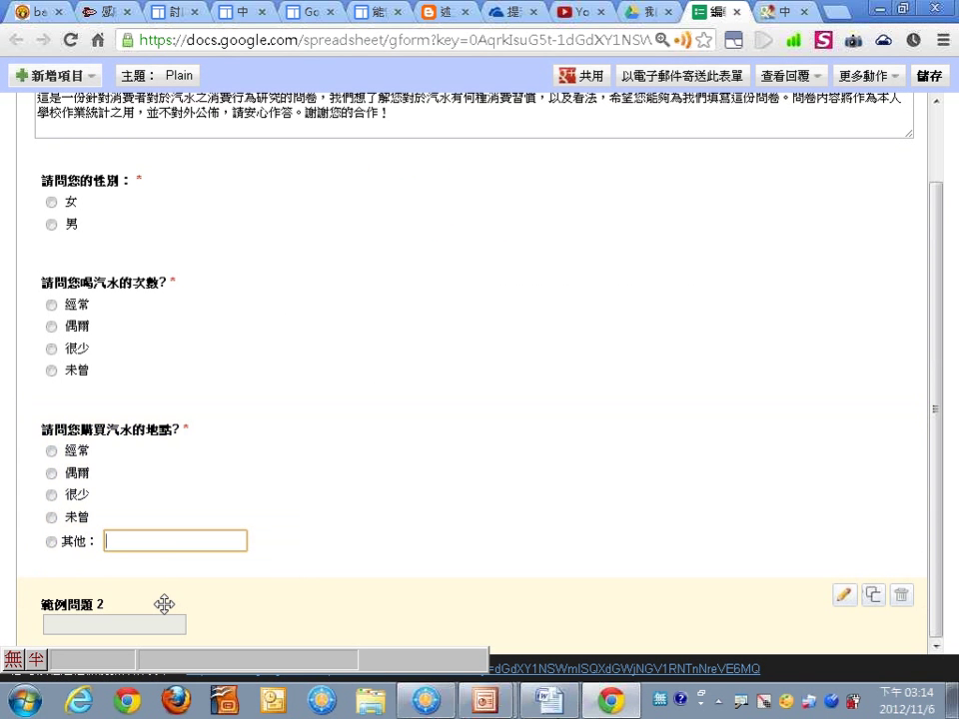
{"action": "left_click", "coordinate": [843, 594]}
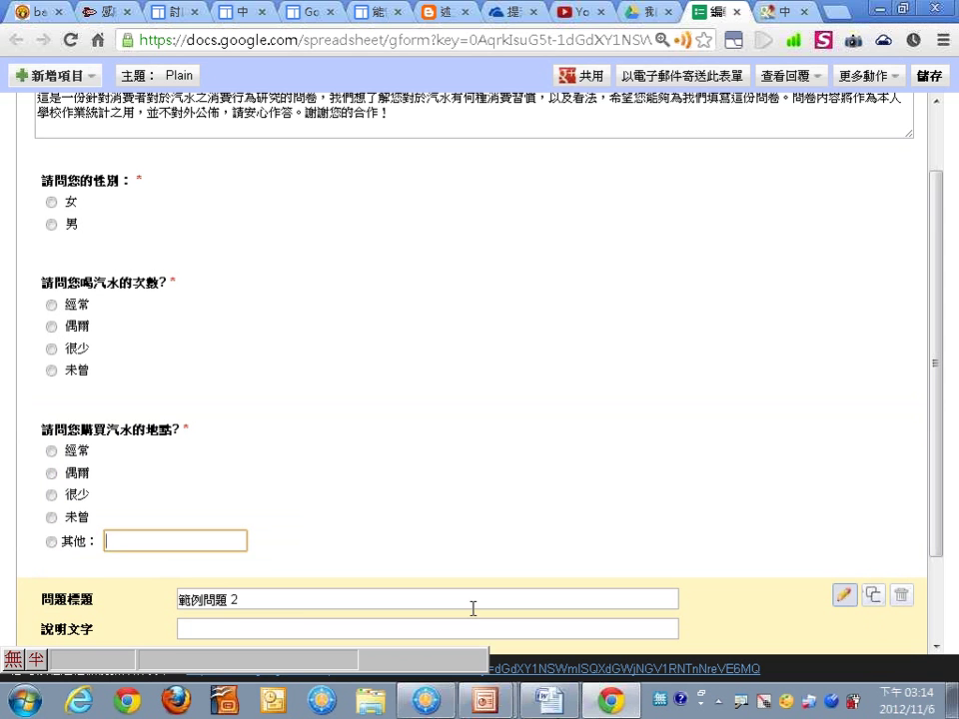
{"action": "key", "text": "ctrl+v"}
{"action": "scroll", "coordinate": [246, 583], "scroll_direction": "down", "scroll_amount": 1}
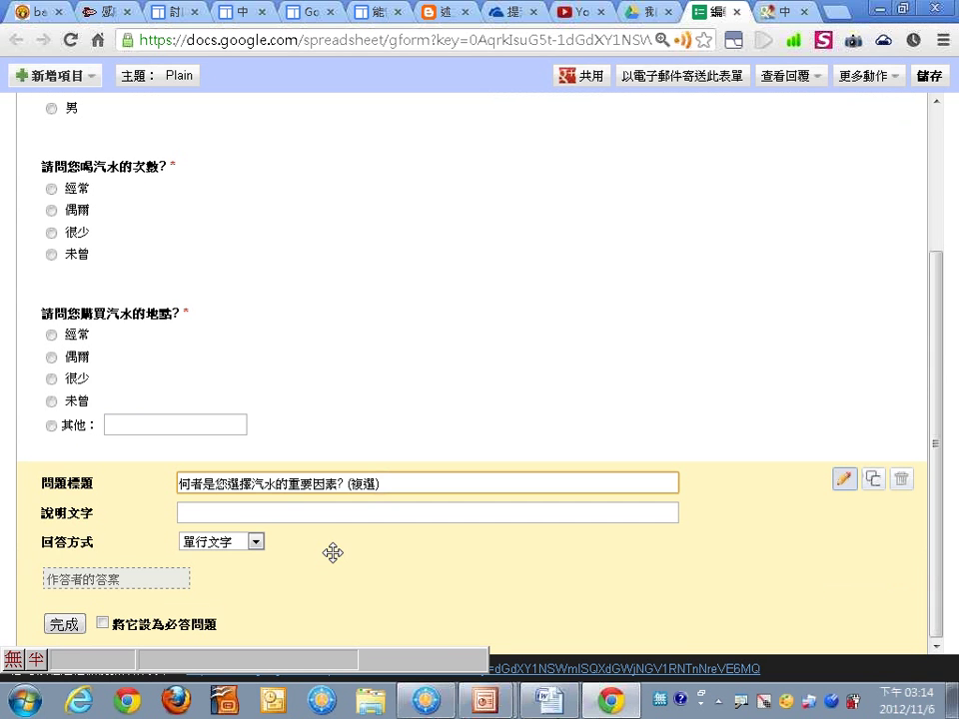
{"action": "left_click", "coordinate": [234, 541]}
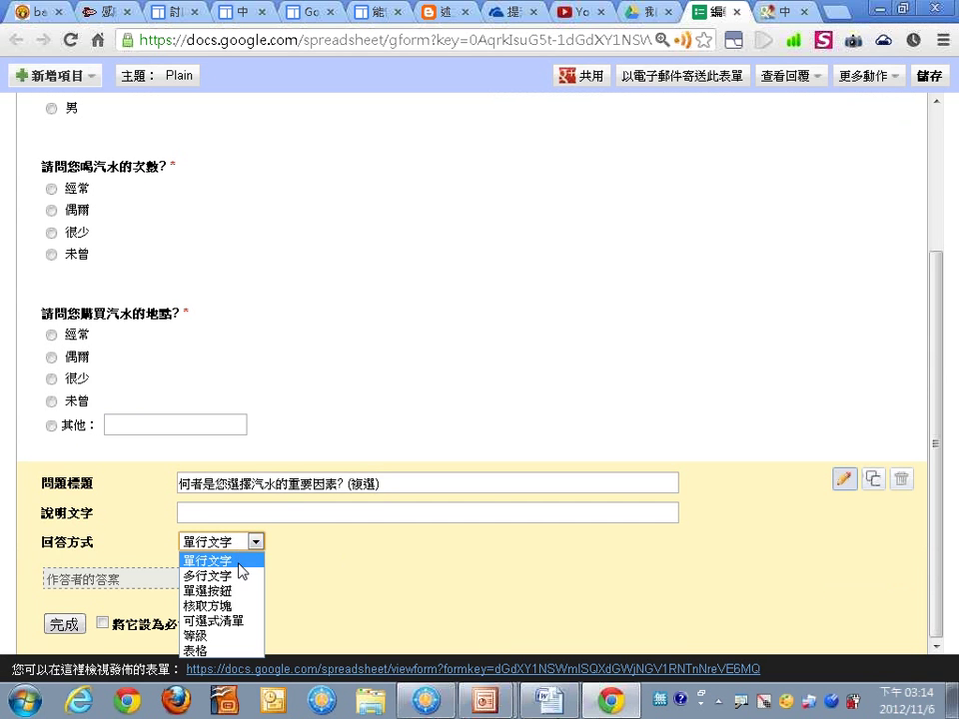
{"action": "left_click", "coordinate": [240, 607]}
- Enter 外型包裝 from the Word questionnaire as the first checkbox option of the important-factors question
{"action": "left_click", "coordinate": [241, 514]}
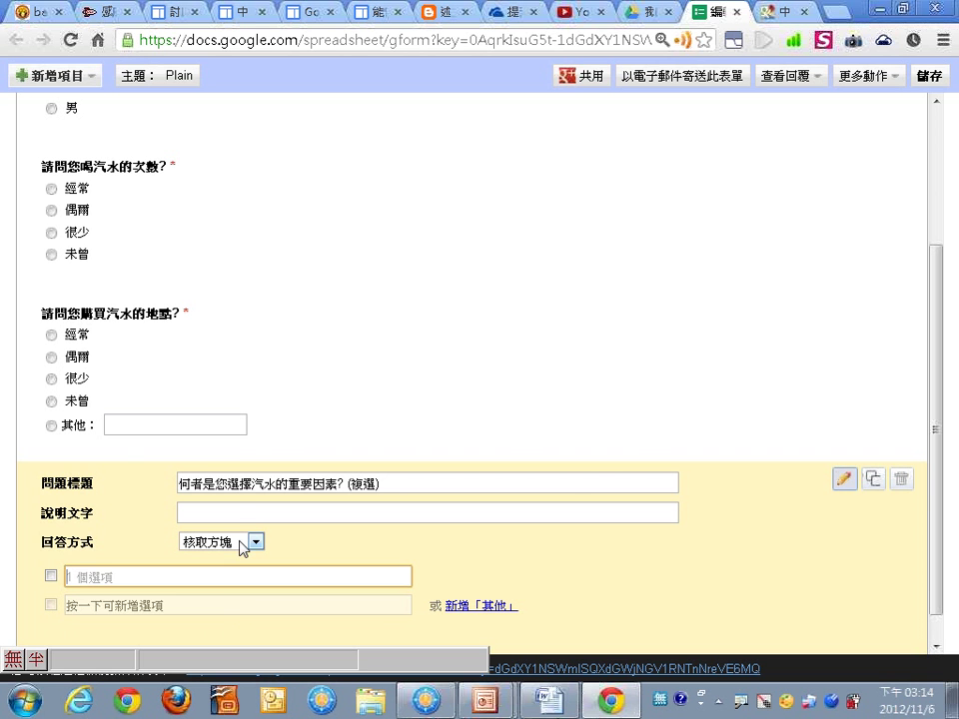
{"action": "key", "text": "alt+Tab"}
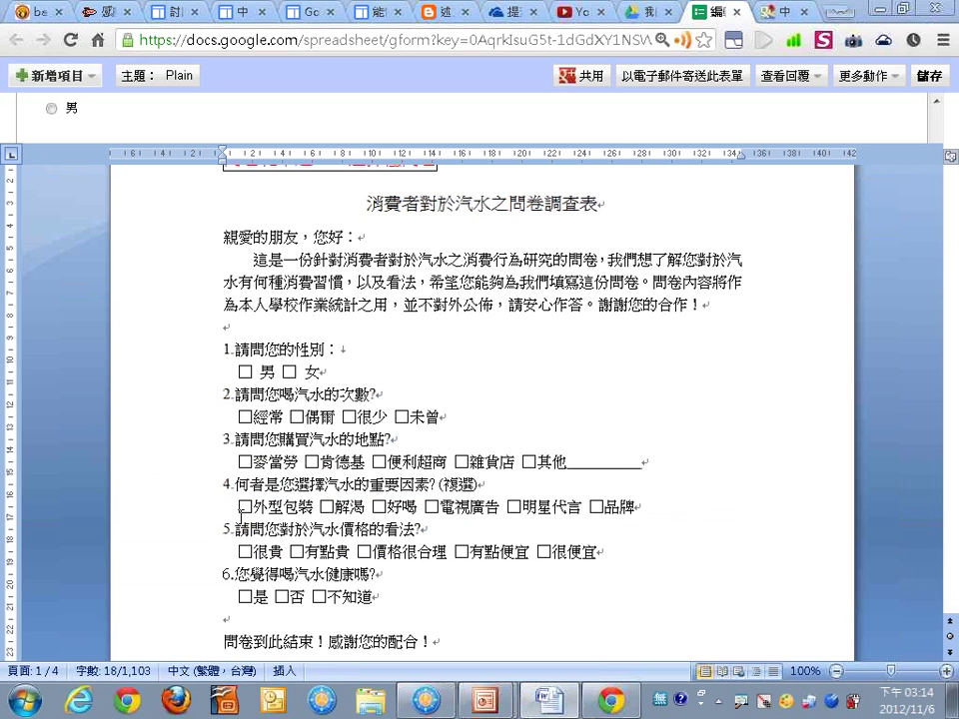
{"action": "left_click_drag", "start_coordinate": [254, 507], "coordinate": [316, 507]}
{"action": "key", "text": "ctrl+c"}
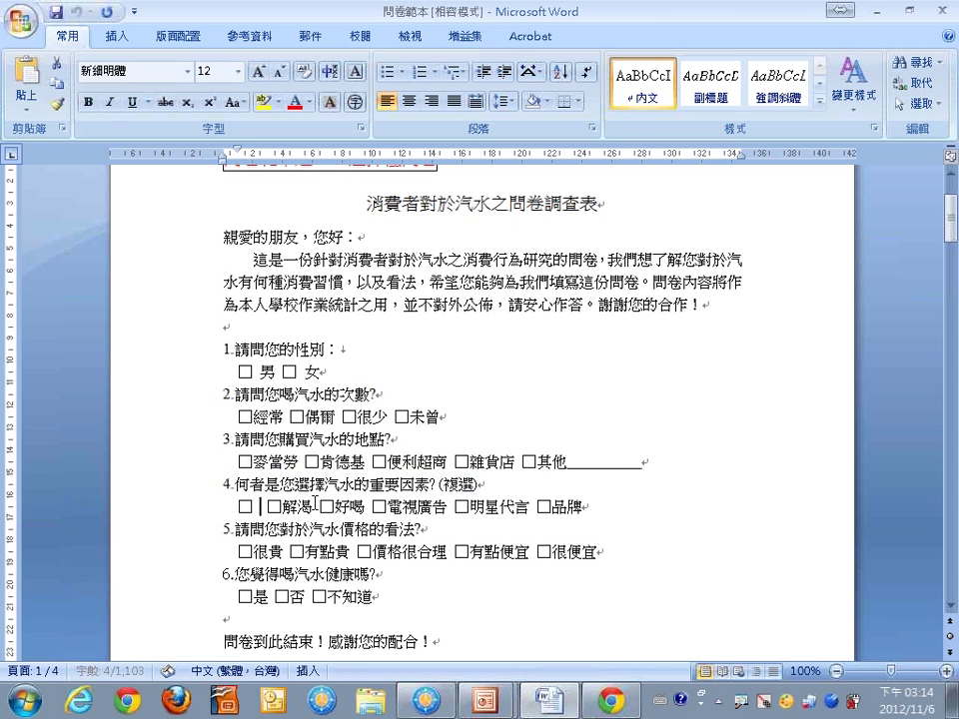
{"action": "key", "text": "alt+Tab"}
{"action": "key", "text": "ctrl+v"}
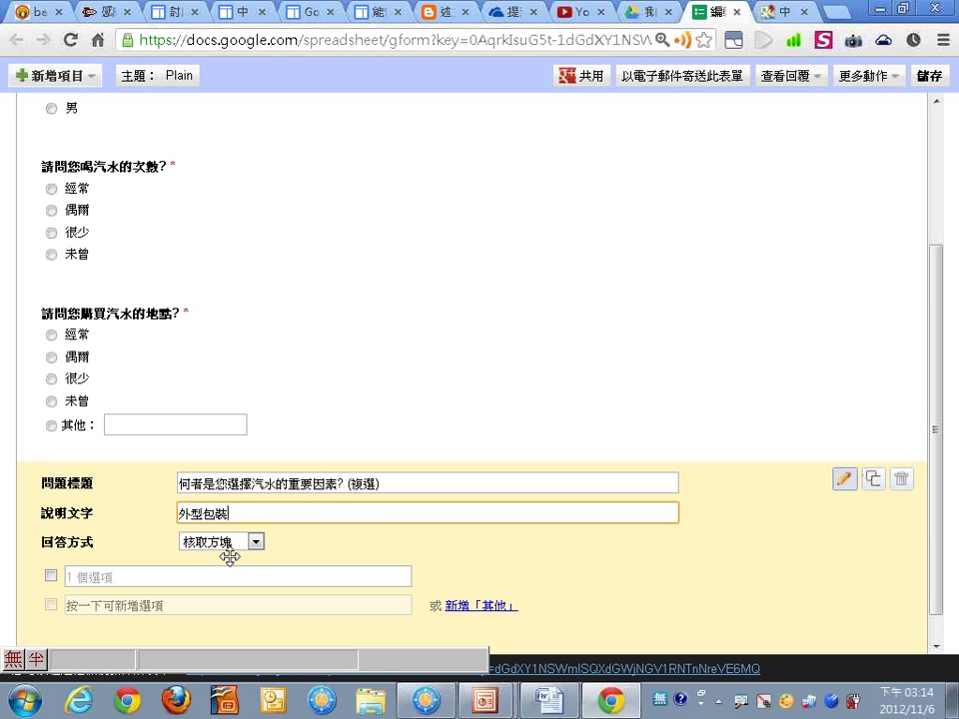
{"action": "key", "text": "ctrl+z"}
{"action": "left_click", "coordinate": [238, 574]}
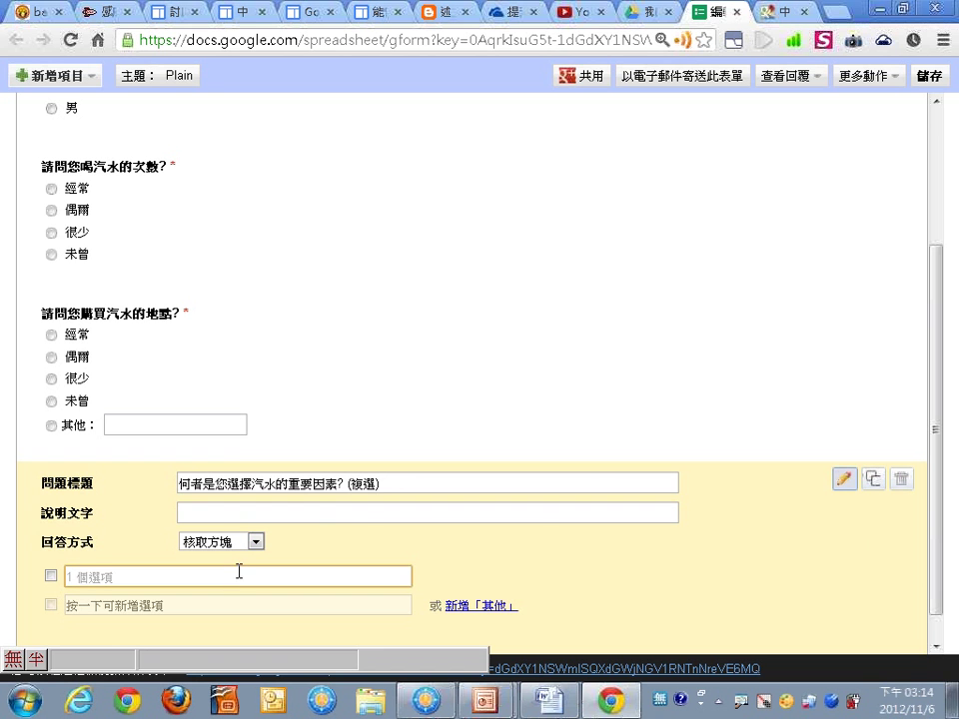
{"action": "key", "text": "ctrl+v"}
- Restore the cut text 外型包裝 in the Word questionnaire, and add 解渴 from it as the second checkbox option
{"action": "key", "text": "alt+Tab"}
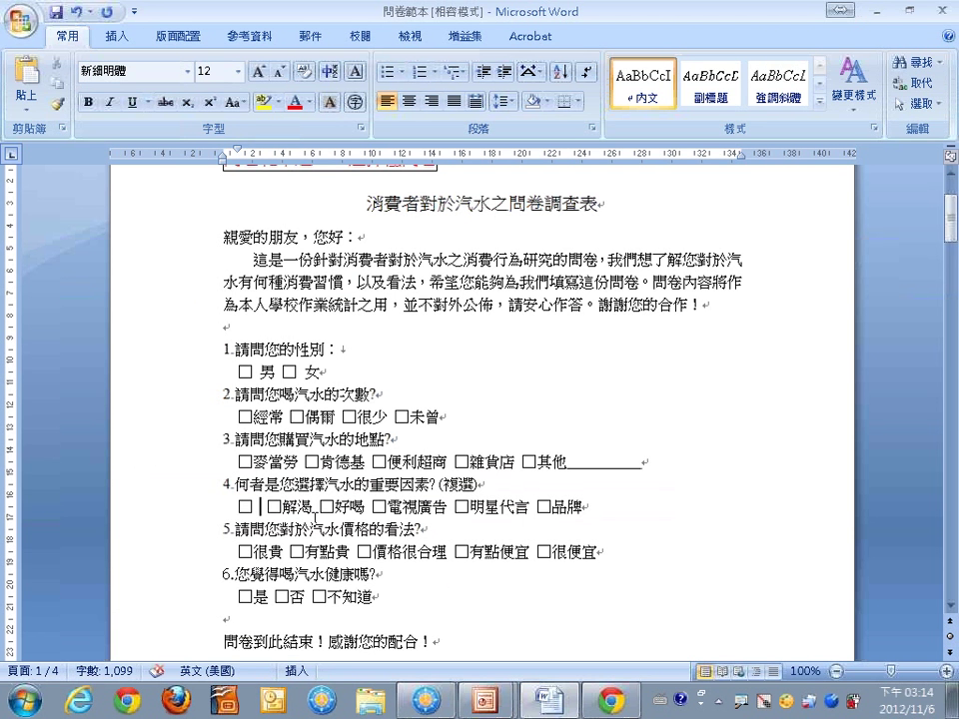
{"action": "key", "text": "ctrl+v"}
{"action": "left_click_drag", "start_coordinate": [336, 516], "coordinate": [363, 511]}
{"action": "key", "text": "ctrl+c"}
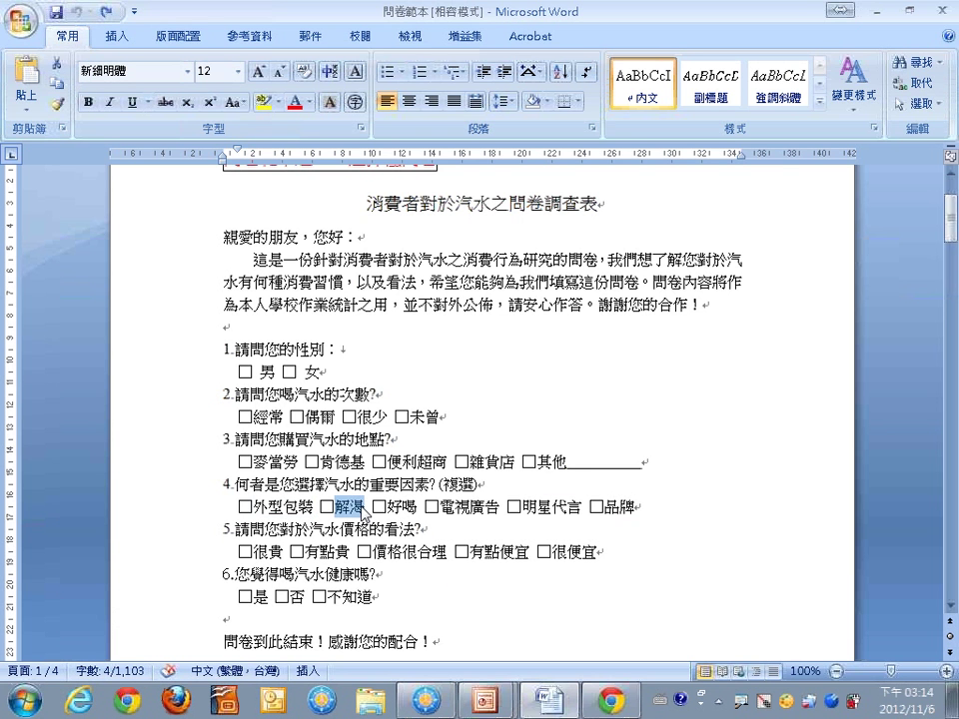
{"action": "key", "text": "alt+Tab"}
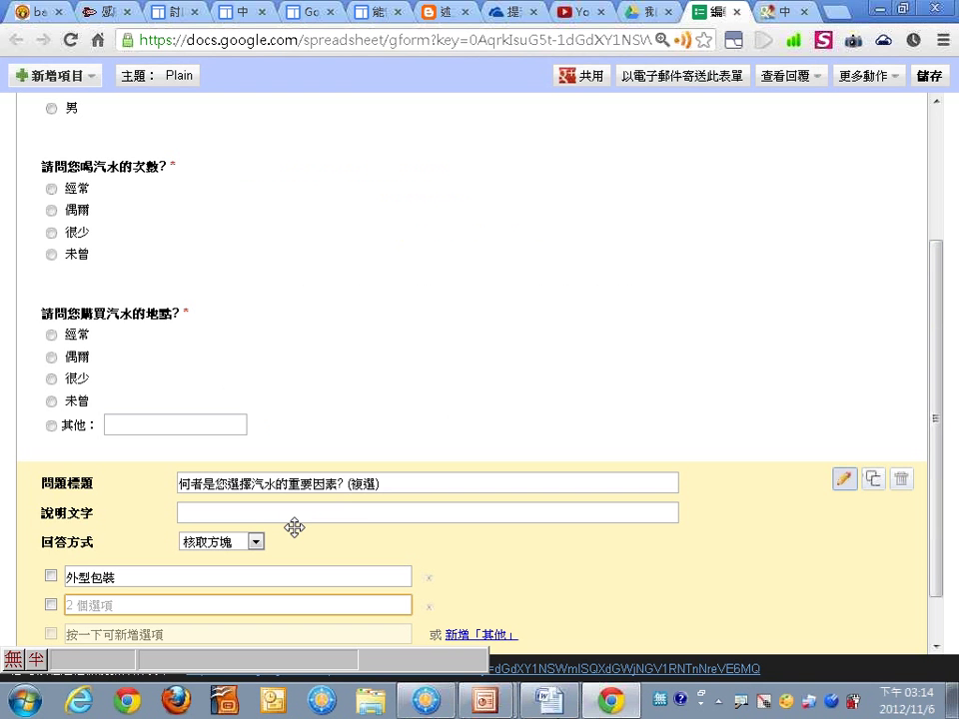
{"action": "key", "text": "ctrl+v"}
- Add 好喝 from the Word questionnaire as the third checkbox option of the important-factors question
{"action": "key", "text": "alt+Tab"}
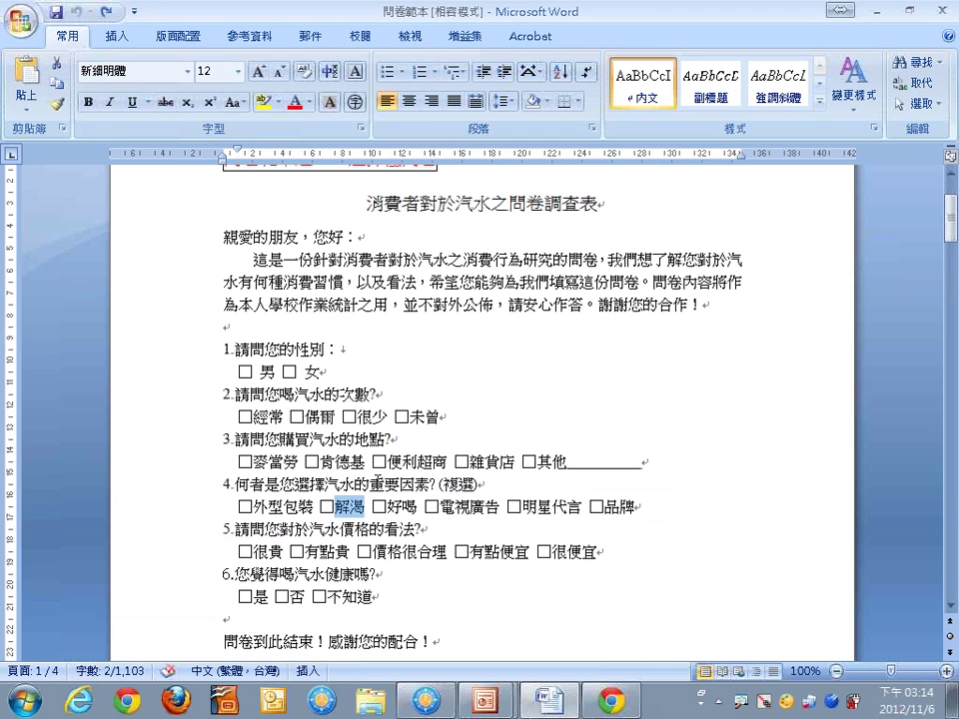
{"action": "double_click", "coordinate": [396, 508]}
{"action": "key", "text": "ctrl+c"}
{"action": "key", "text": "alt+Tab"}
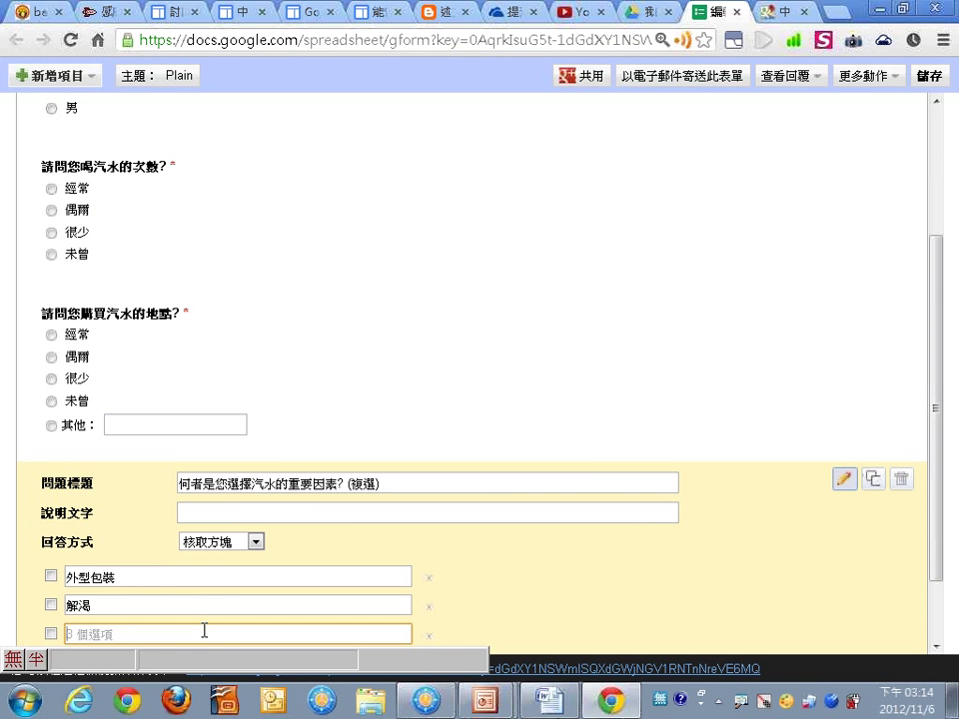
{"action": "left_click", "coordinate": [204, 629]}
{"action": "key", "text": "ctrl+v"}
- Make the important-factors question required and finish editing it
{"action": "scroll", "coordinate": [333, 582], "scroll_direction": "down", "scroll_amount": 1}
{"action": "left_click", "coordinate": [131, 488]}
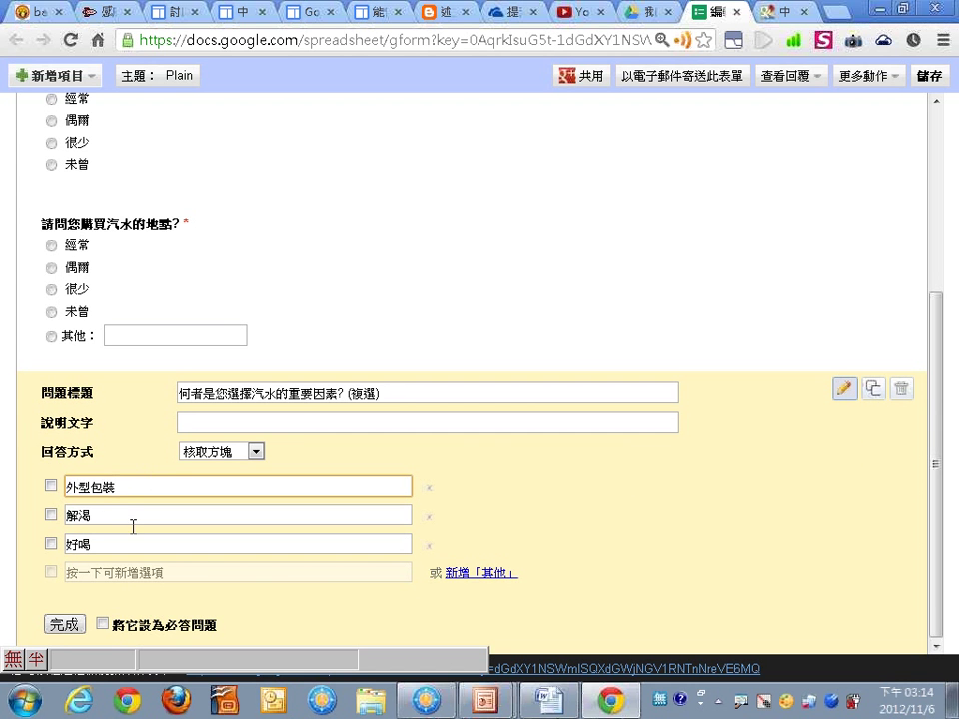
{"action": "left_click", "coordinate": [104, 627]}
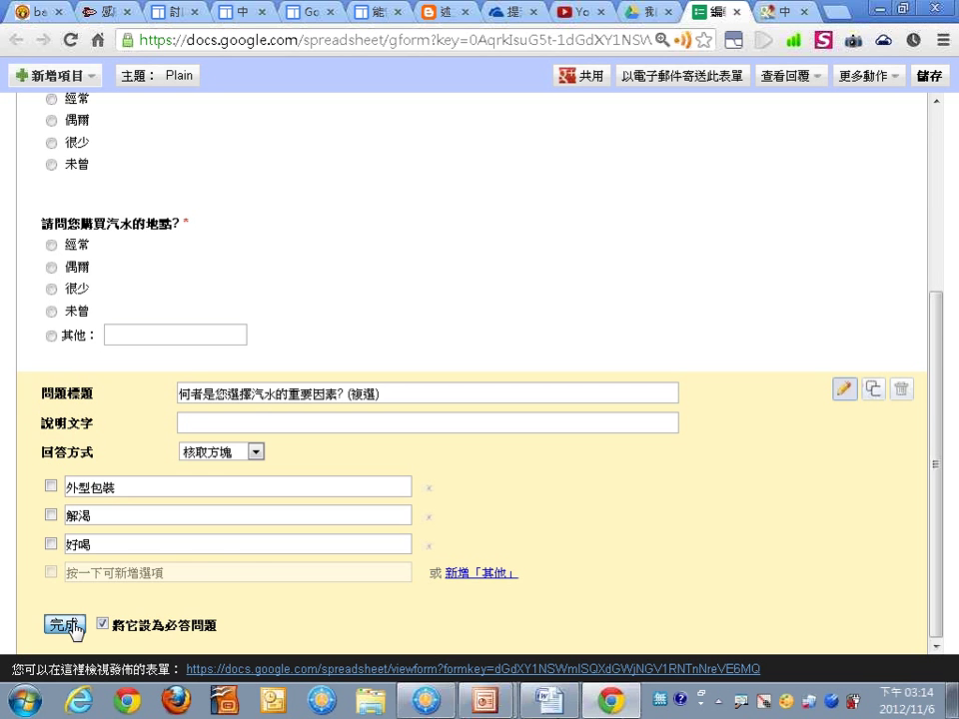
{"action": "left_click", "coordinate": [64, 625]}
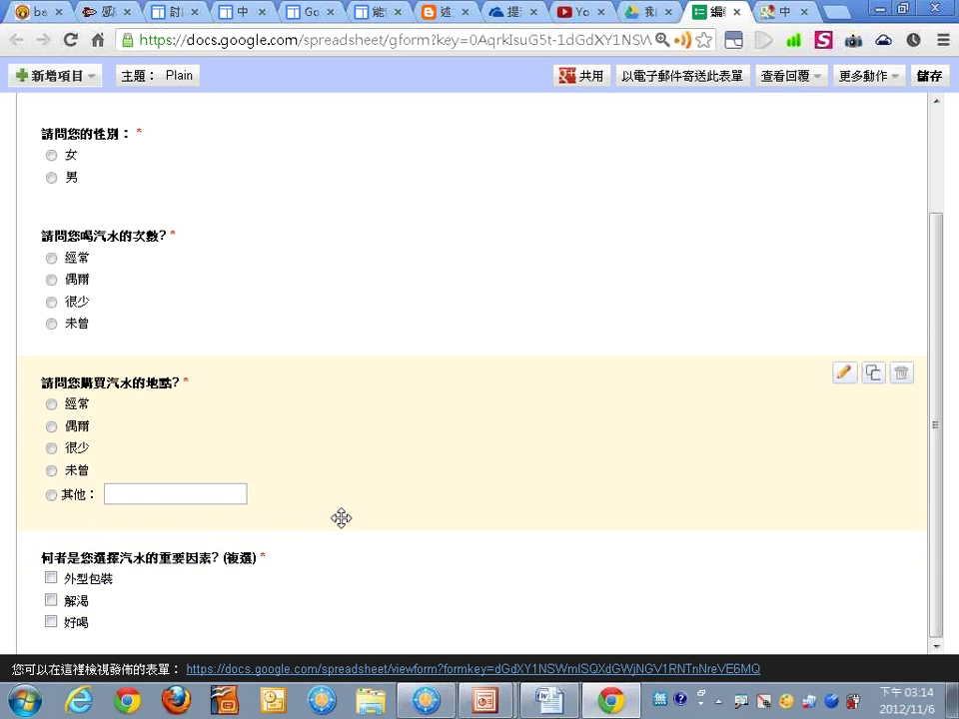
- Browse the form themes, preview Garden with the survey's content, and apply it to the form
{"action": "scroll", "coordinate": [341, 517], "scroll_direction": "up", "scroll_amount": 3}
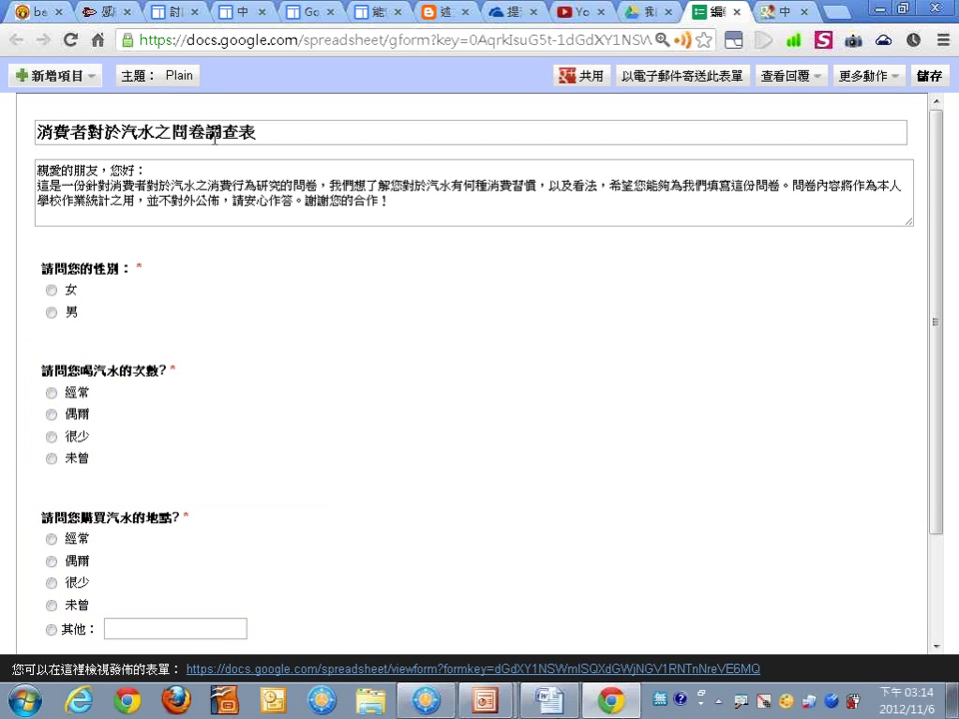
{"action": "left_click", "coordinate": [180, 78]}
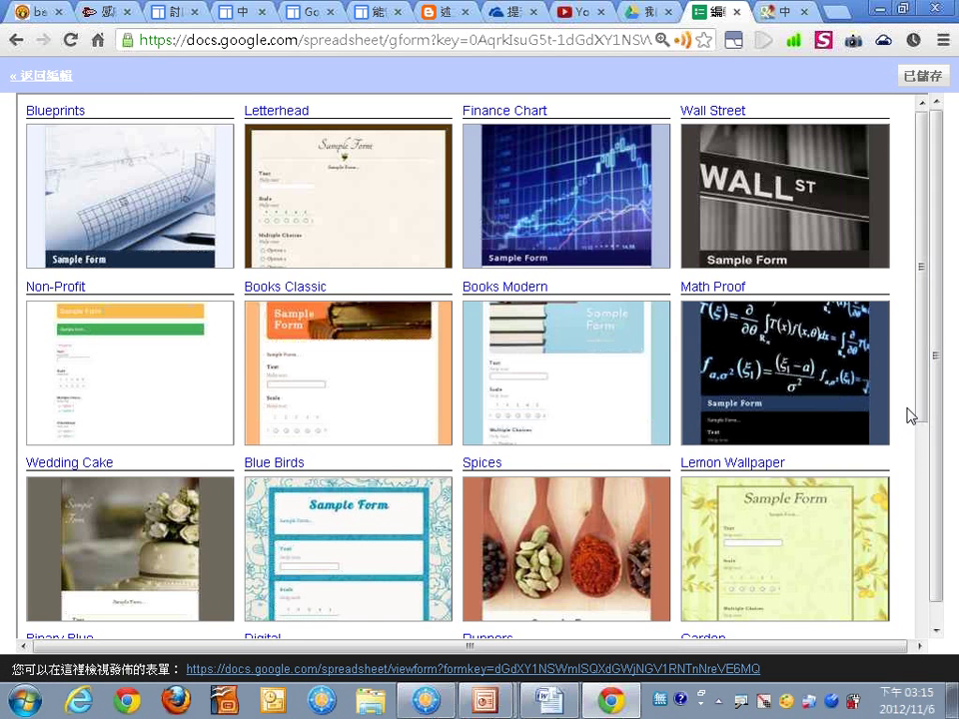
{"action": "left_click_drag", "start_coordinate": [927, 332], "coordinate": [921, 561]}
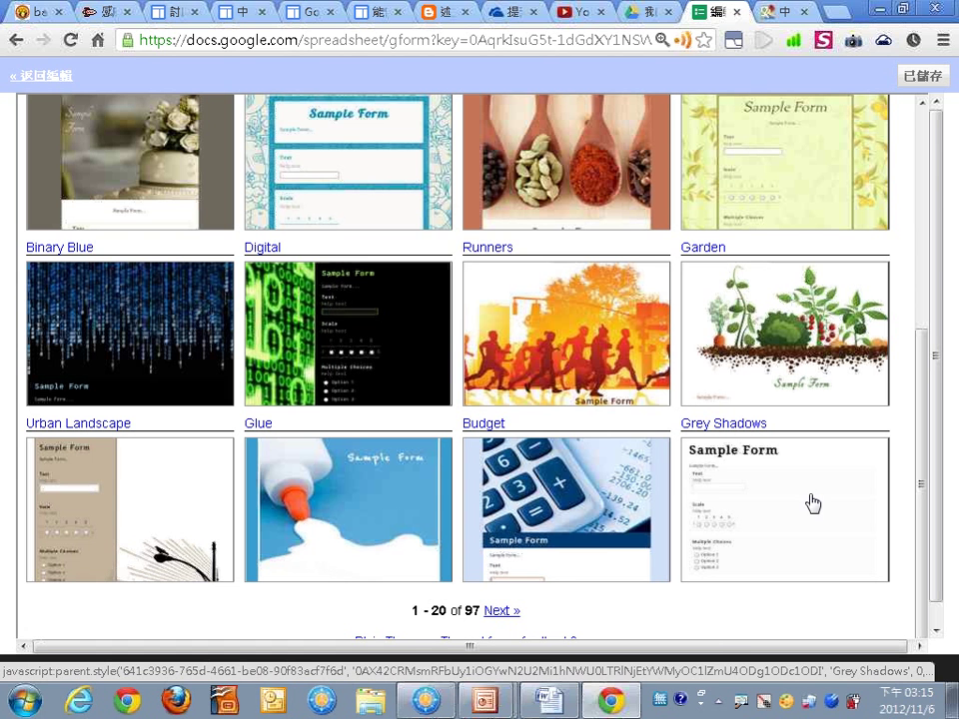
{"action": "mouse_move", "coordinate": [582, 540]}
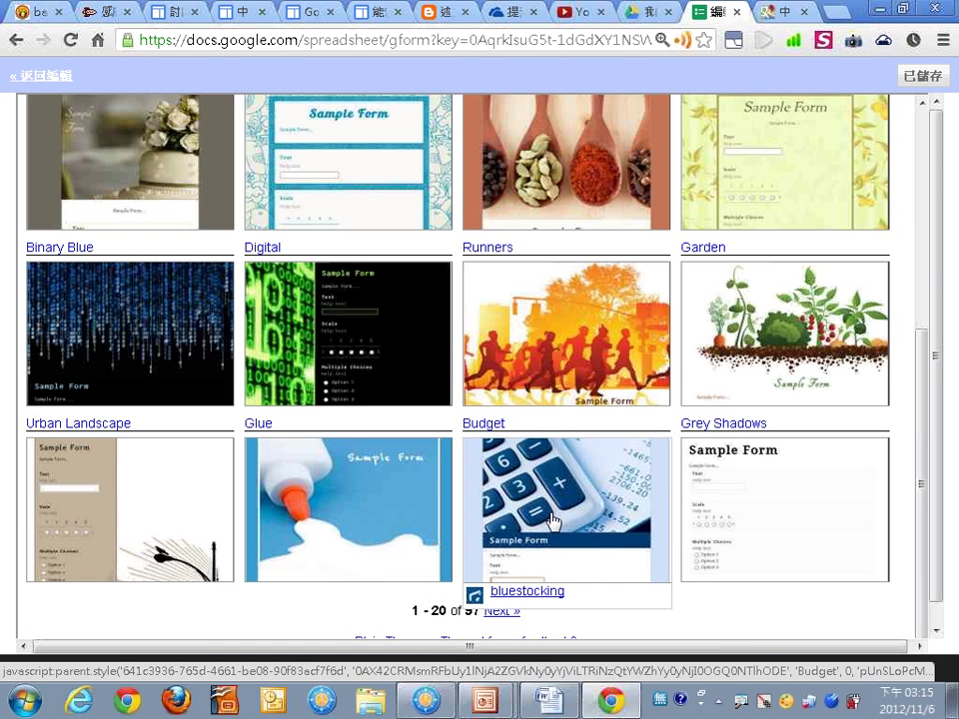
{"action": "left_click", "coordinate": [769, 362]}
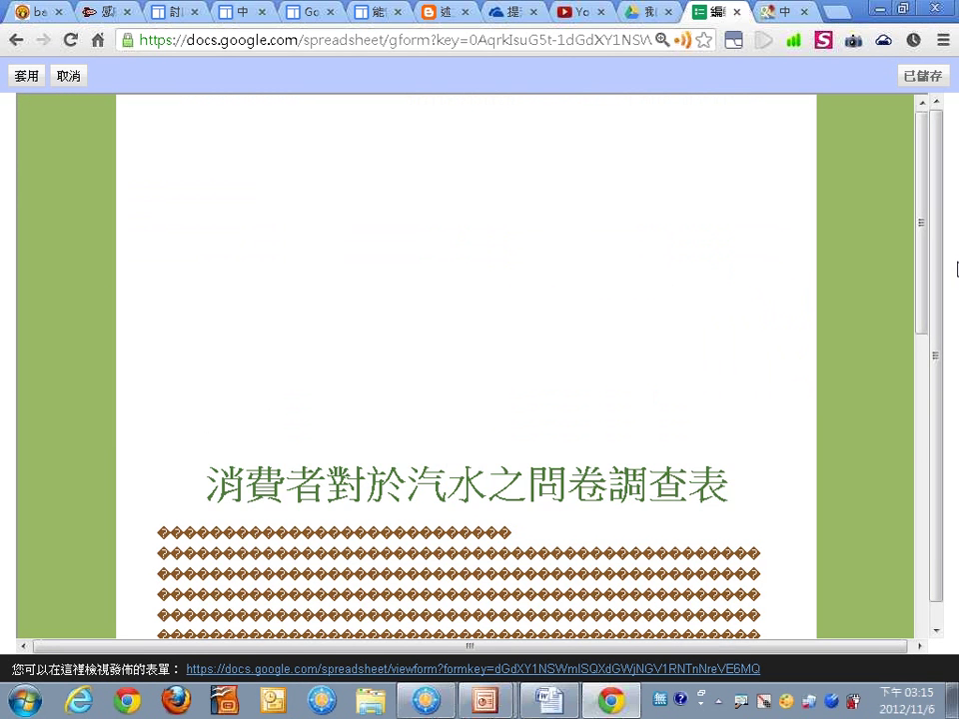
{"action": "left_click_drag", "start_coordinate": [925, 260], "coordinate": [919, 377]}
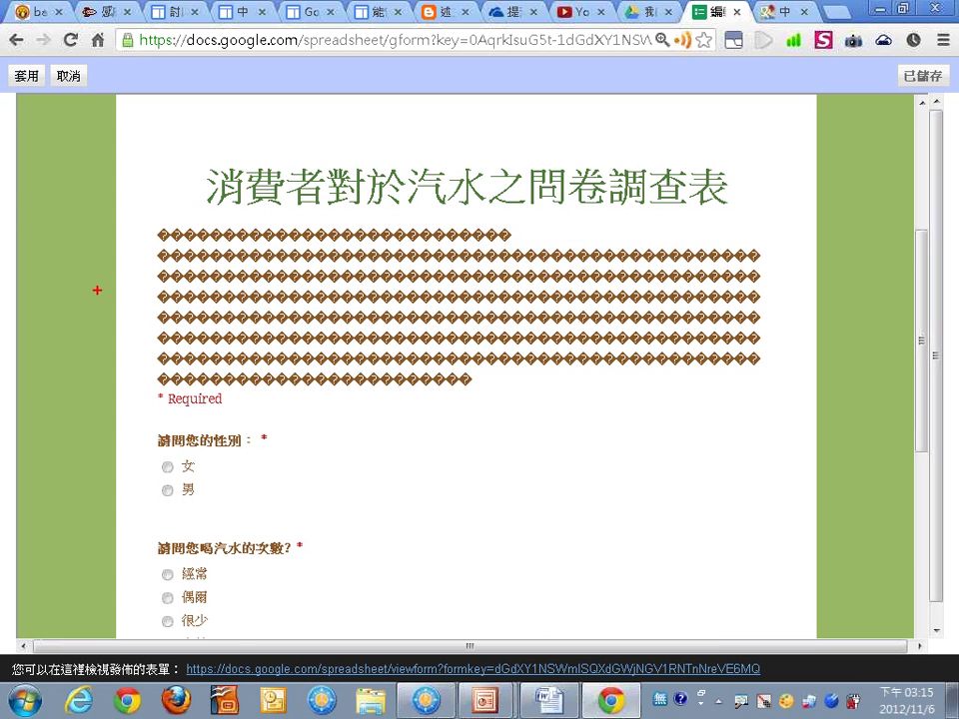
{"action": "mouse_move", "coordinate": [136, 220]}
{"action": "left_mouse_down"}
{"action": "mouse_move", "coordinate": [270, 332]}
{"action": "mouse_move", "coordinate": [784, 388]}
{"action": "left_mouse_up"}
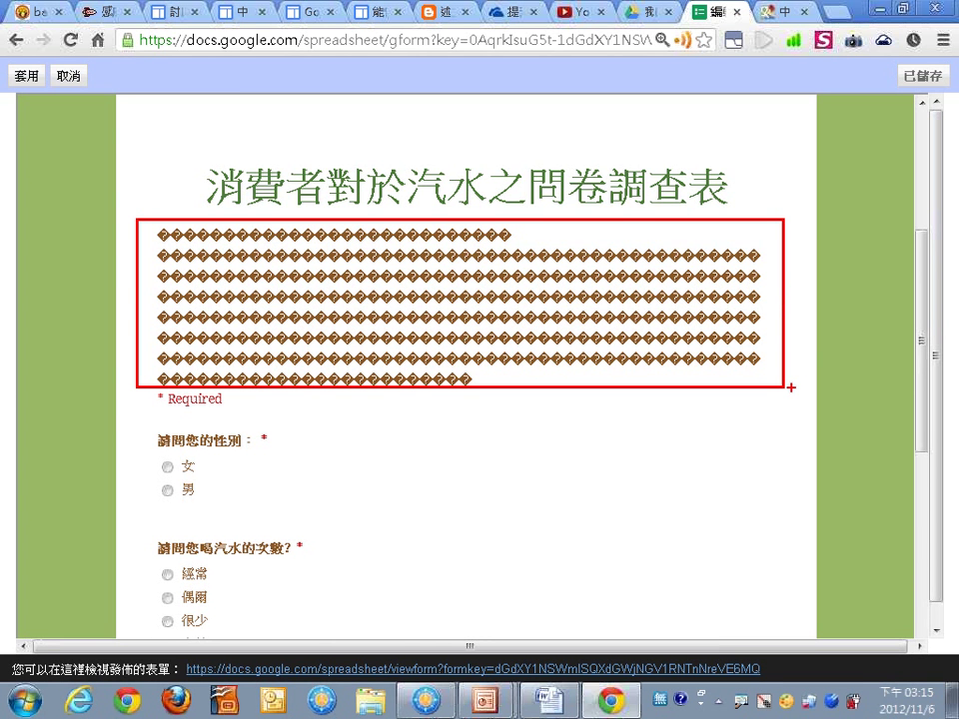
{"action": "key", "text": "Escape"}
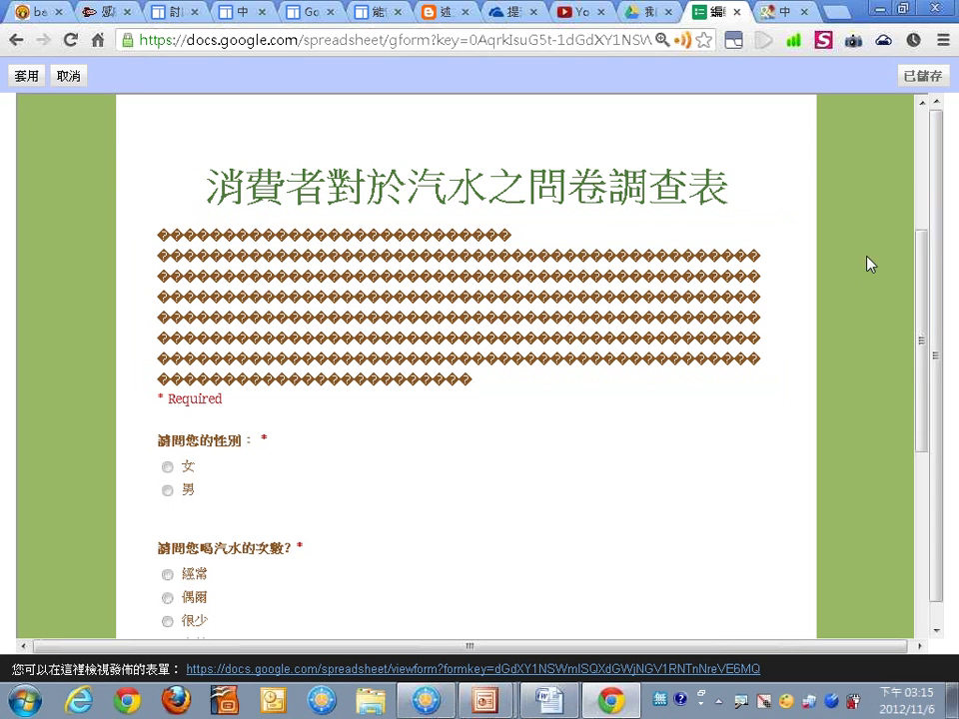
{"action": "left_click", "coordinate": [24, 76]}
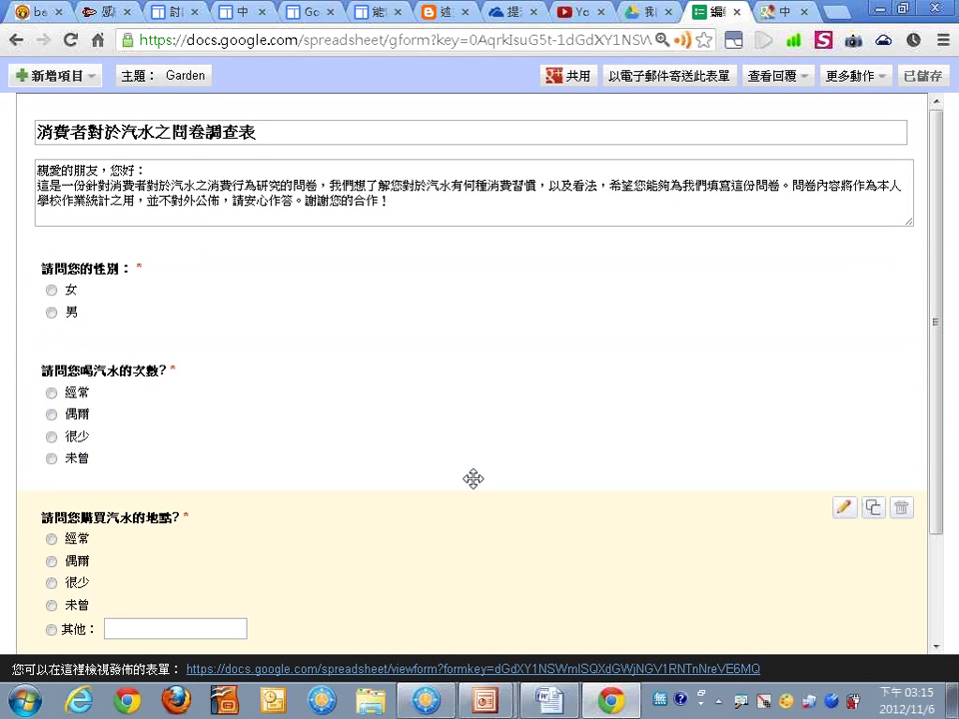
- Open the published survey form from its link and look through its questions in the Garden theme
{"action": "mouse_move", "coordinate": [527, 565]}
{"action": "left_mouse_down"}
{"action": "mouse_move", "coordinate": [490, 660]}
{"action": "mouse_move", "coordinate": [497, 619]}
{"action": "left_mouse_up"}
{"action": "key", "text": "Escape"}
{"action": "left_click", "coordinate": [521, 668]}
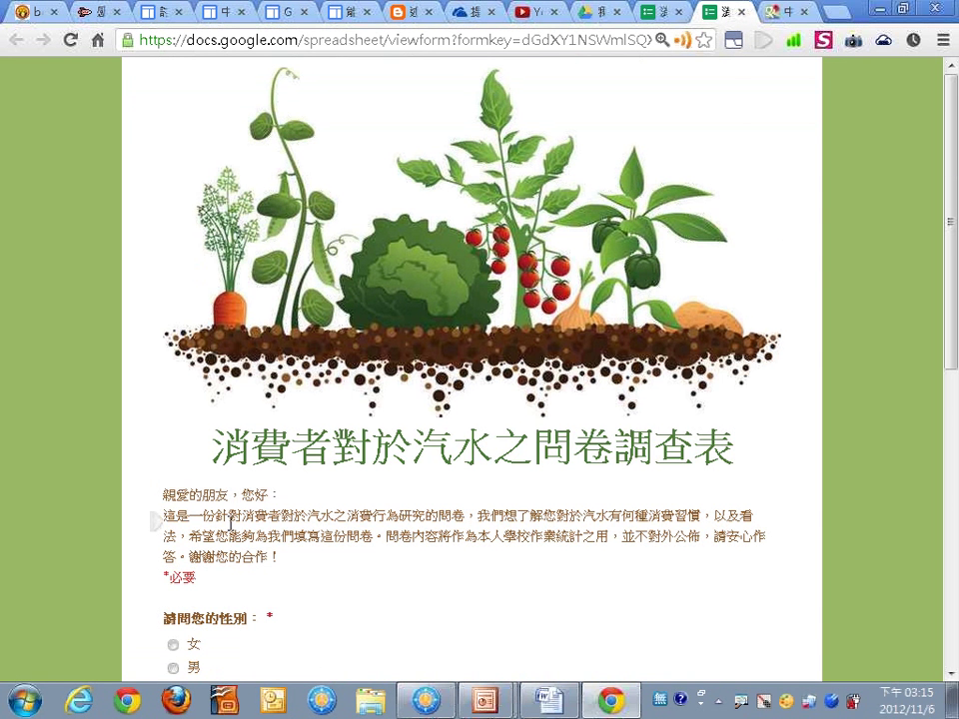
{"action": "scroll", "coordinate": [249, 525], "scroll_direction": "down", "scroll_amount": 3}
{"action": "scroll", "coordinate": [249, 538], "scroll_direction": "down", "scroll_amount": 3}
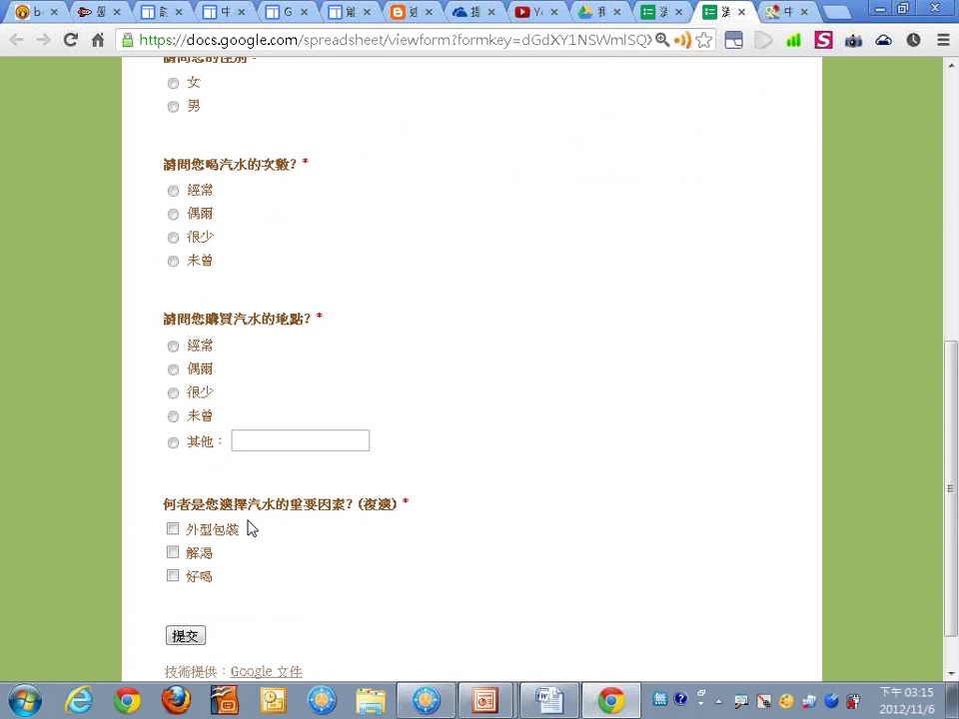
{"action": "scroll", "coordinate": [250, 534], "scroll_direction": "down", "scroll_amount": 1}
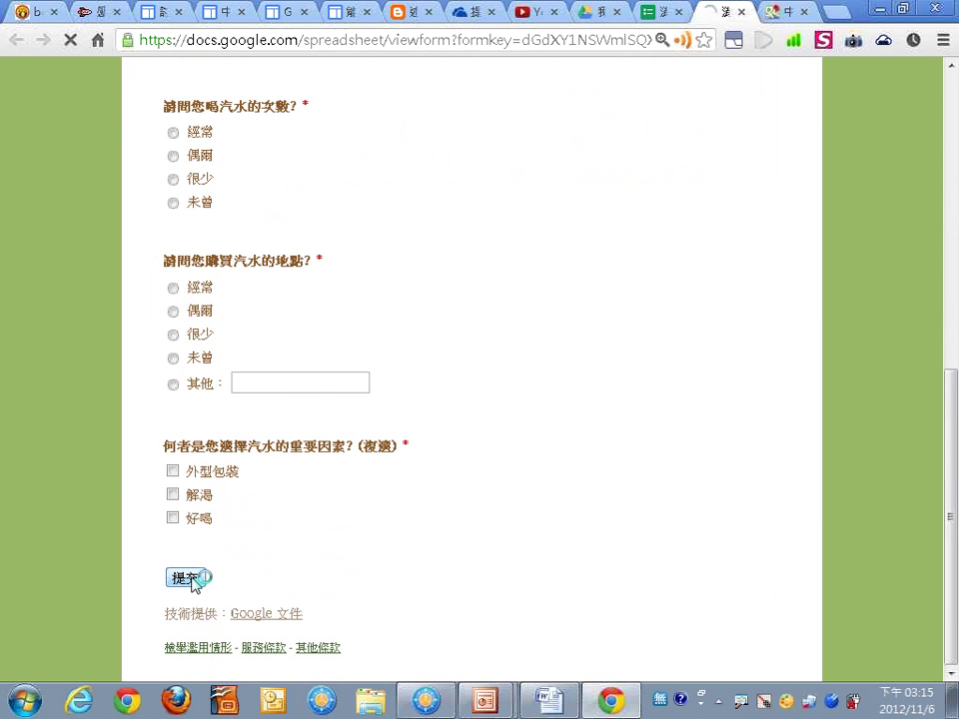
- Submit the published form without any answers to test the required questions, and close the form page
{"action": "left_click", "coordinate": [193, 580]}
{"action": "scroll", "coordinate": [257, 572], "scroll_direction": "down", "scroll_amount": 2}
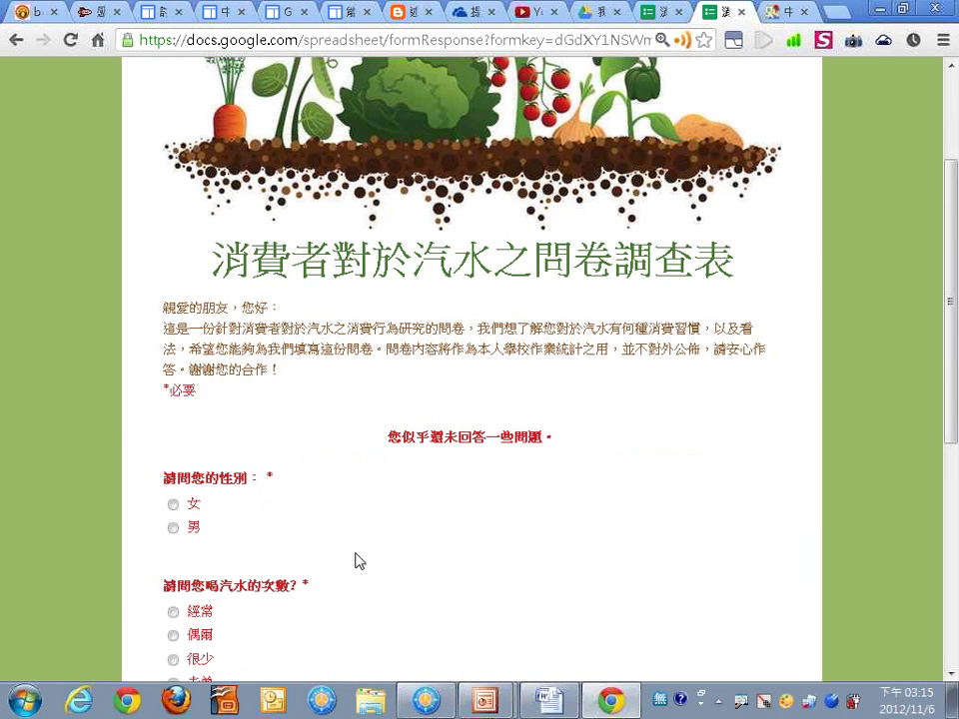
{"action": "left_click_drag", "start_coordinate": [386, 437], "coordinate": [559, 442]}
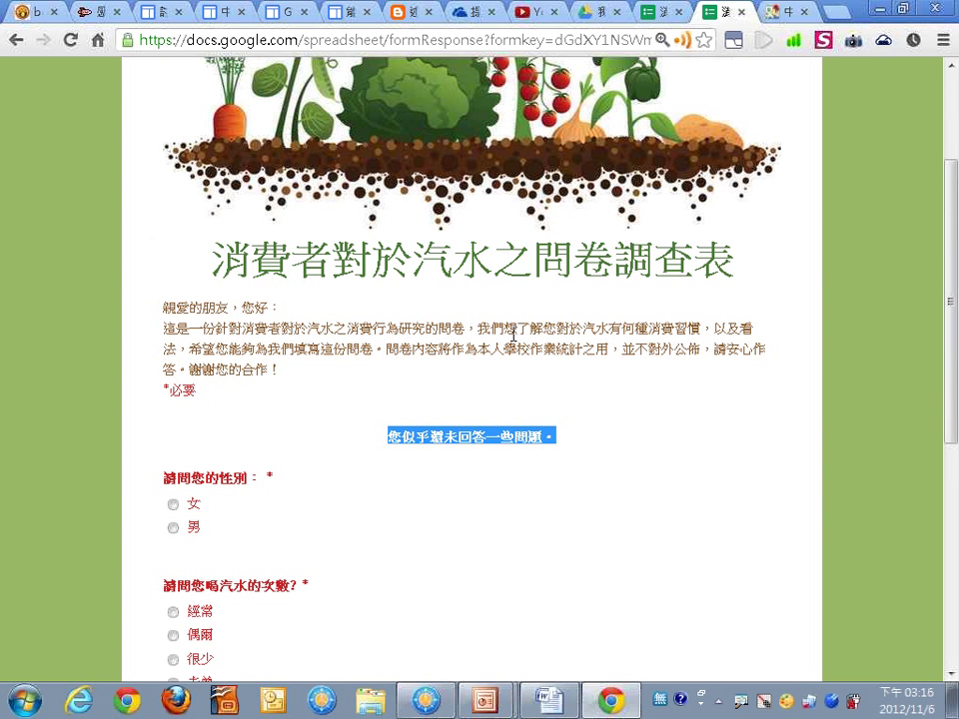
{"action": "left_click", "coordinate": [737, 12]}
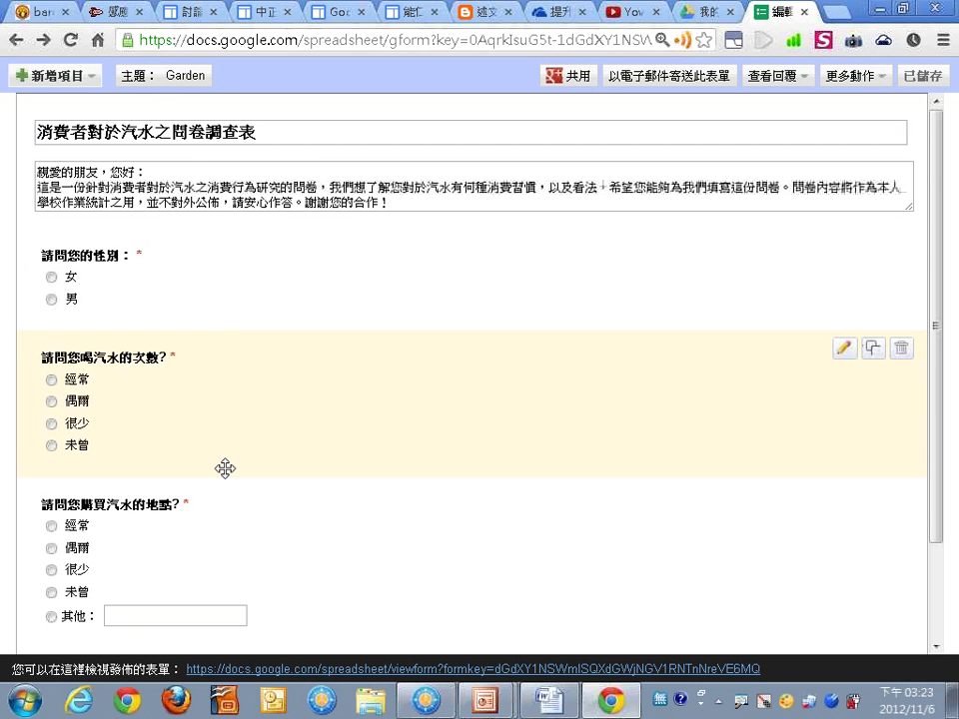
- Move the question 請問您喝汽水的次數? below the question 請問您購買汽水的地點? in the form
{"action": "left_click_drag", "start_coordinate": [248, 419], "coordinate": [249, 558]}
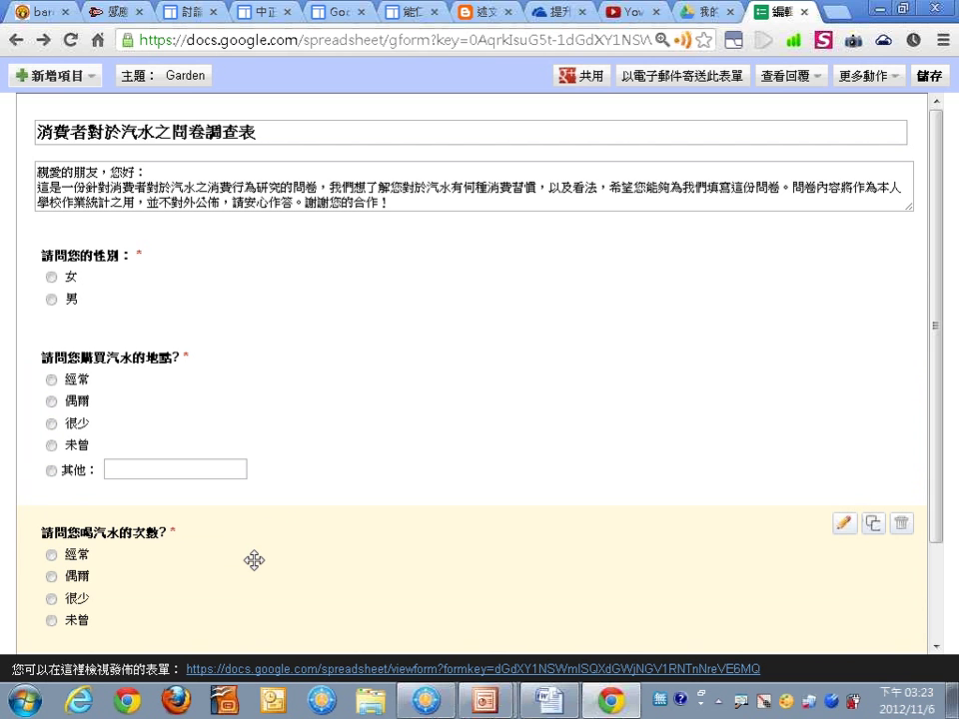
{"action": "scroll", "coordinate": [251, 560], "scroll_direction": "down", "scroll_amount": 1}
{"action": "scroll", "coordinate": [246, 555], "scroll_direction": "down", "scroll_amount": 1}
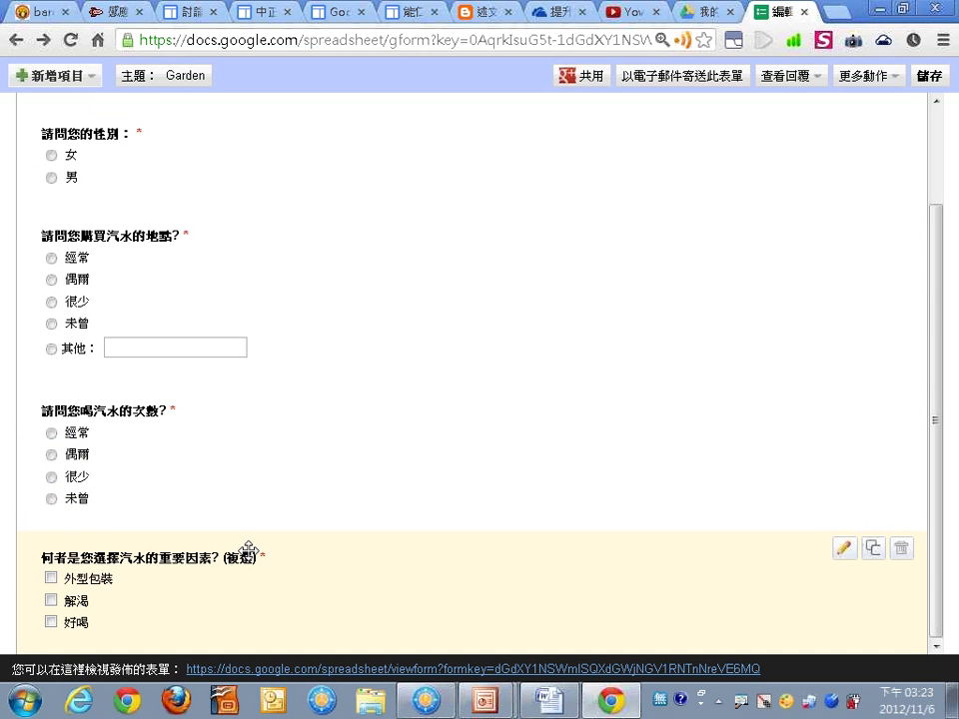
{"action": "left_click_drag", "start_coordinate": [941, 363], "coordinate": [924, 233]}
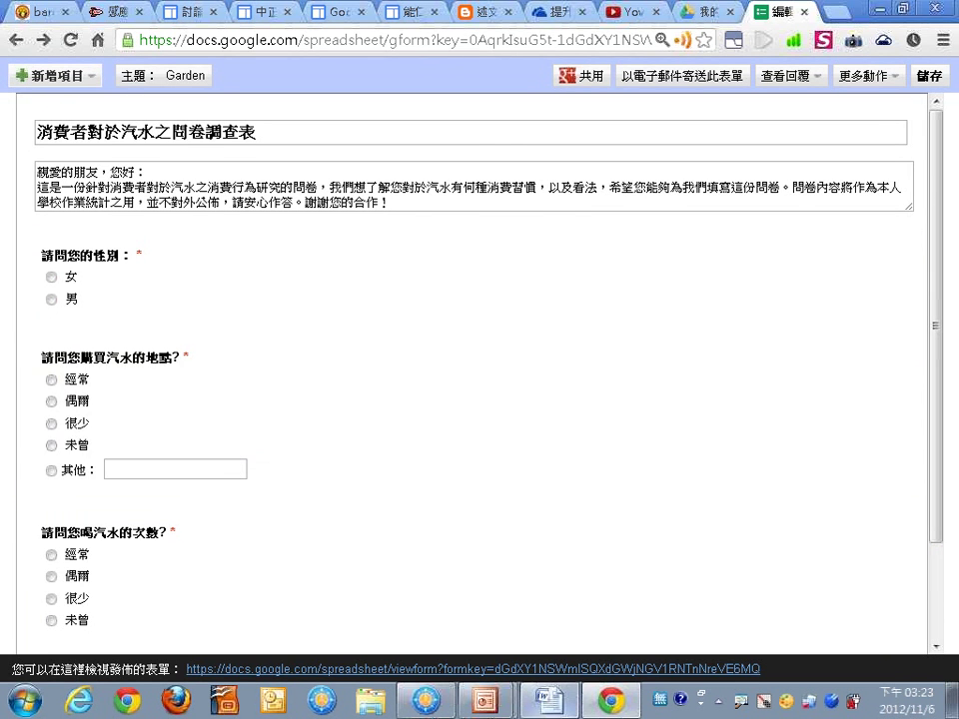
- Copy the closing line 問卷到此結束!感謝您的配合! from the end of the Word questionnaire
{"action": "left_click", "coordinate": [560, 705]}
{"action": "scroll", "coordinate": [509, 616], "scroll_direction": "down", "scroll_amount": 2}
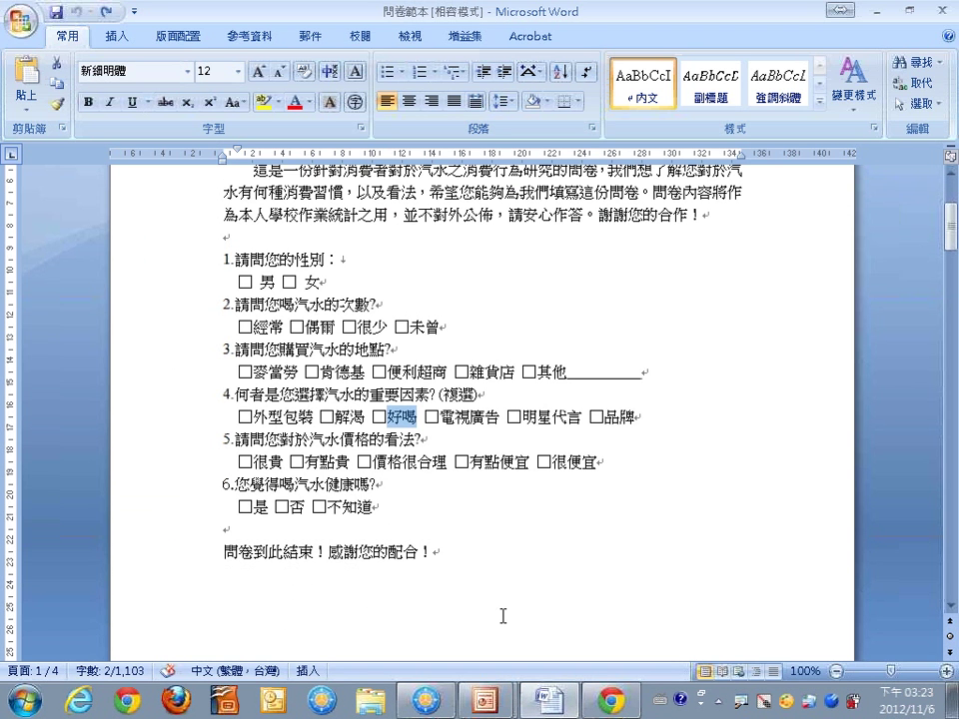
{"action": "left_click", "coordinate": [226, 551]}
{"action": "left_click_drag", "start_coordinate": [226, 550], "coordinate": [449, 555]}
{"action": "key", "text": "ctrl+c"}
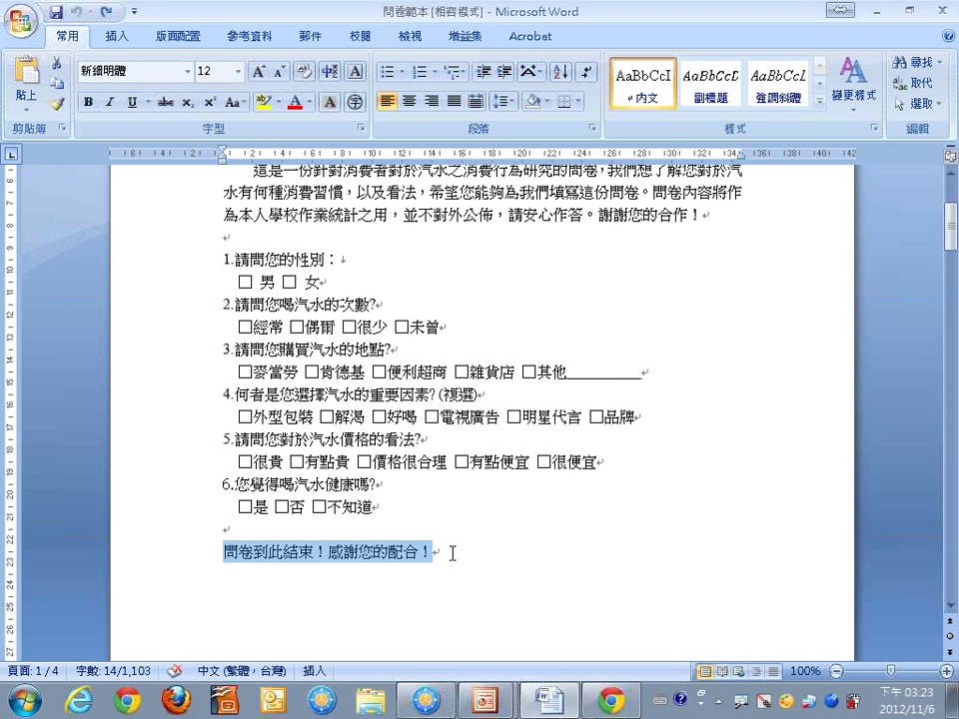
- Back in the browser form editor, replace the form's confirmation message with the copied line 問卷到此結束!感謝您的配合!
{"action": "key", "text": "alt+Tab"}
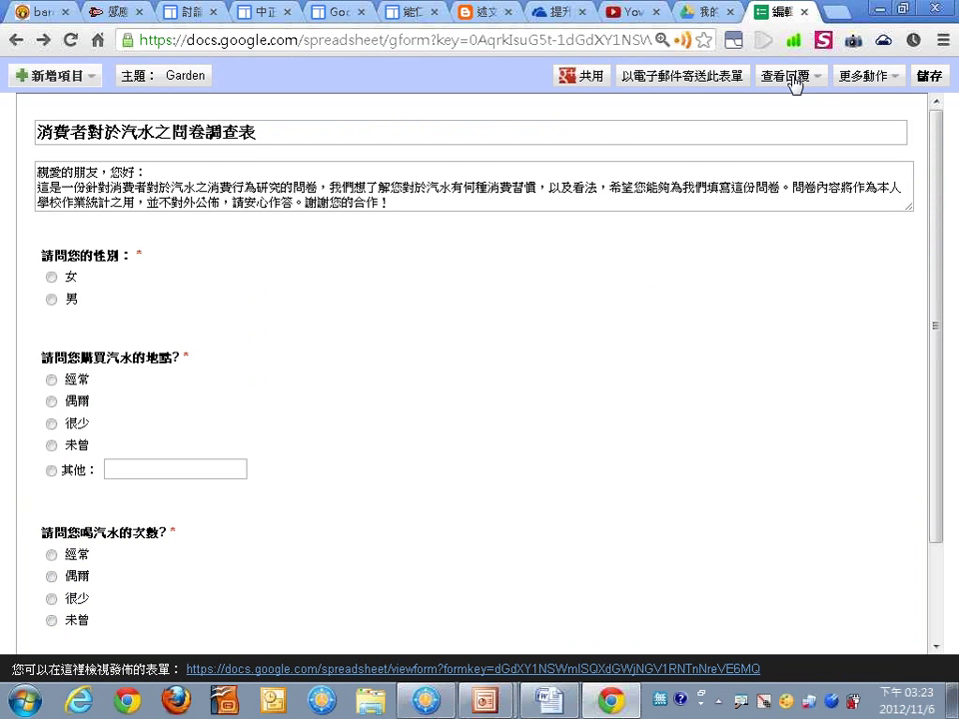
{"action": "left_click", "coordinate": [865, 77]}
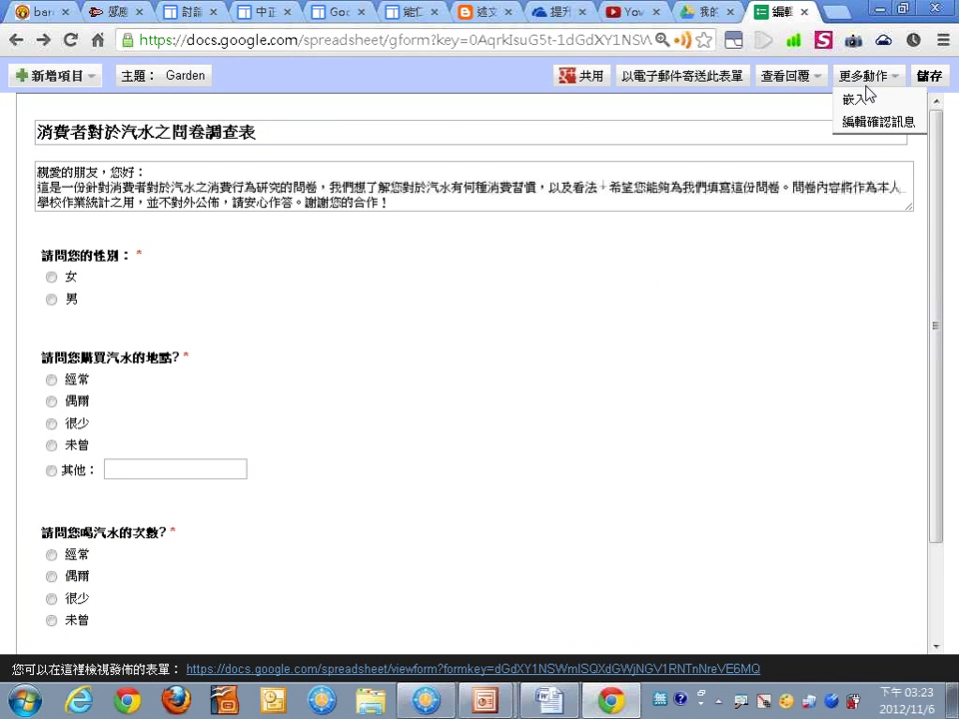
{"action": "left_click", "coordinate": [878, 121]}
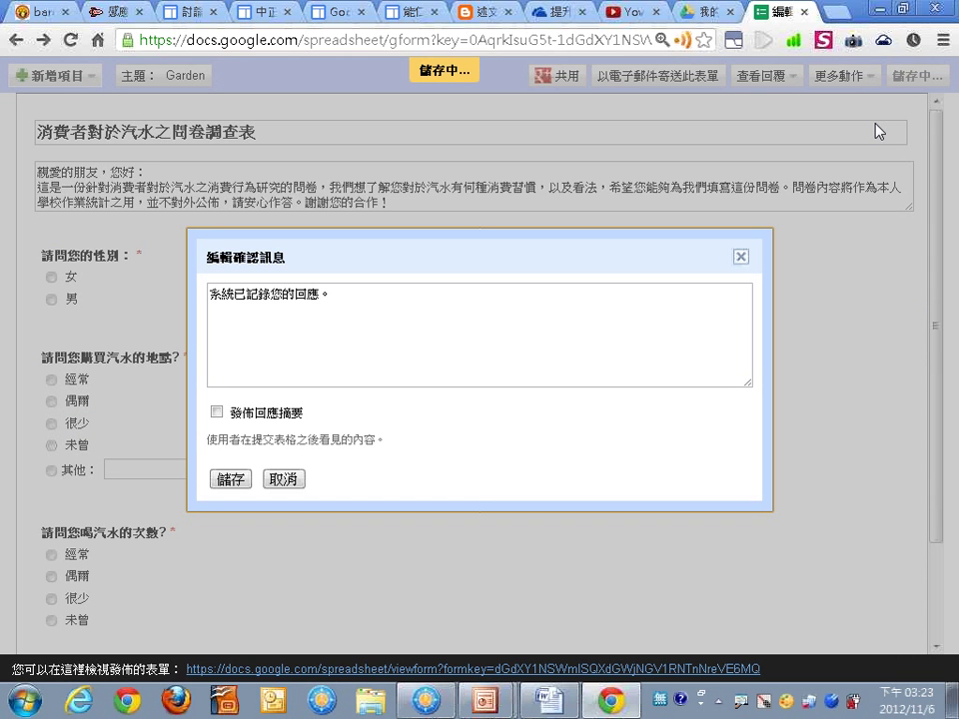
{"action": "left_click_drag", "start_coordinate": [461, 311], "coordinate": [167, 274]}
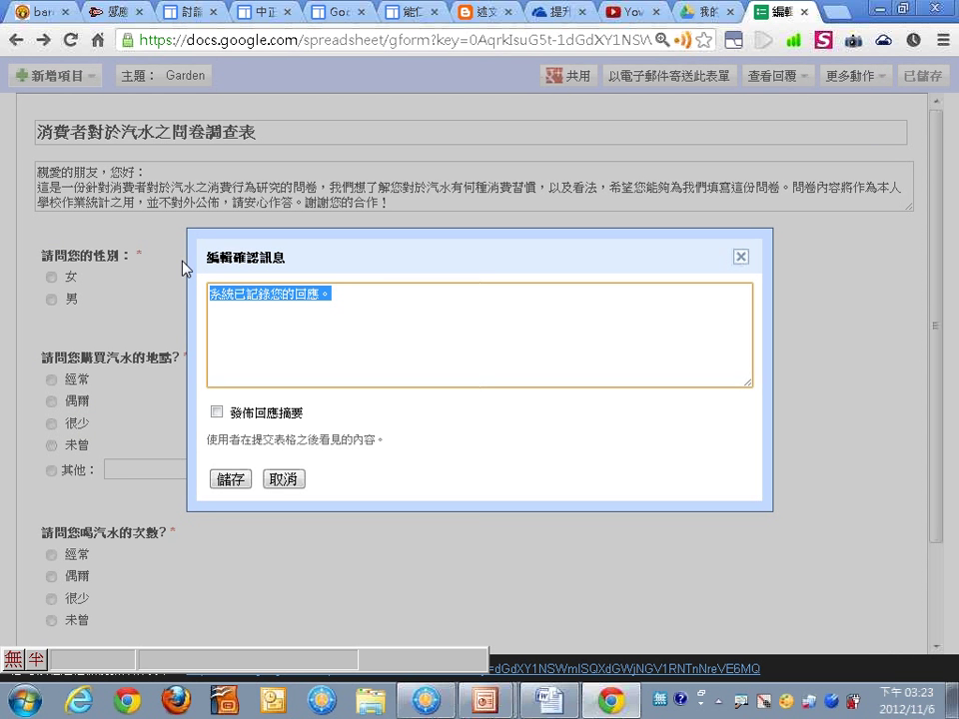
{"action": "key", "text": "ctrl+v"}
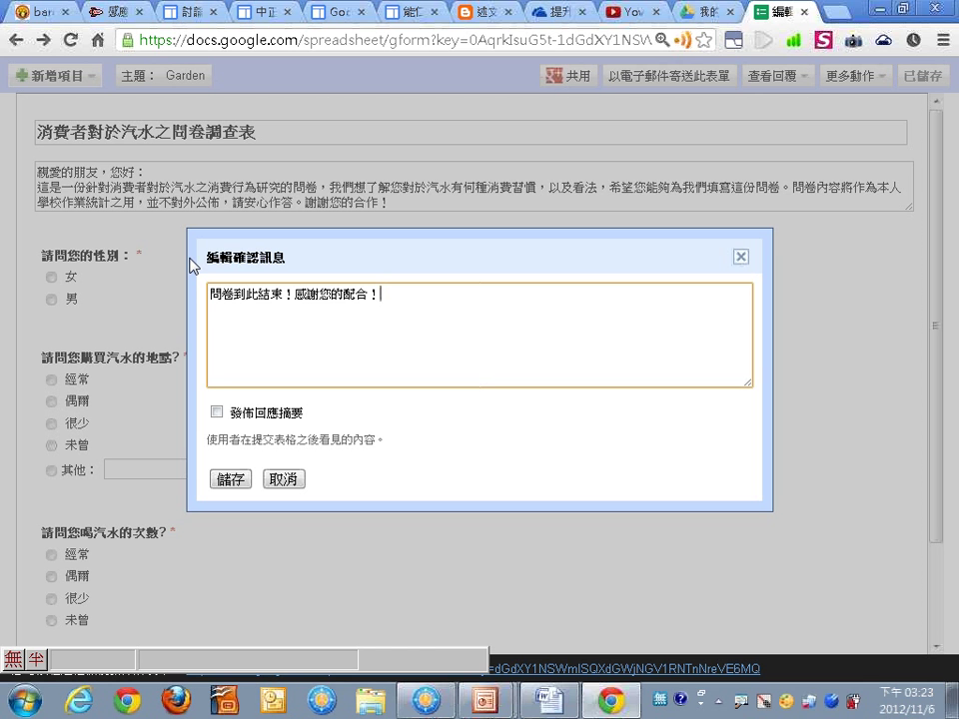
- Enable 發佈回應摘要 for the confirmation message and save its settings
{"action": "left_click_drag", "start_coordinate": [207, 422], "coordinate": [319, 423]}
{"action": "mouse_move", "coordinate": [273, 390]}
{"action": "left_mouse_down"}
{"action": "mouse_move", "coordinate": [279, 409]}
{"action": "mouse_move", "coordinate": [330, 332]}
{"action": "left_mouse_up"}
{"action": "left_click", "coordinate": [216, 411]}
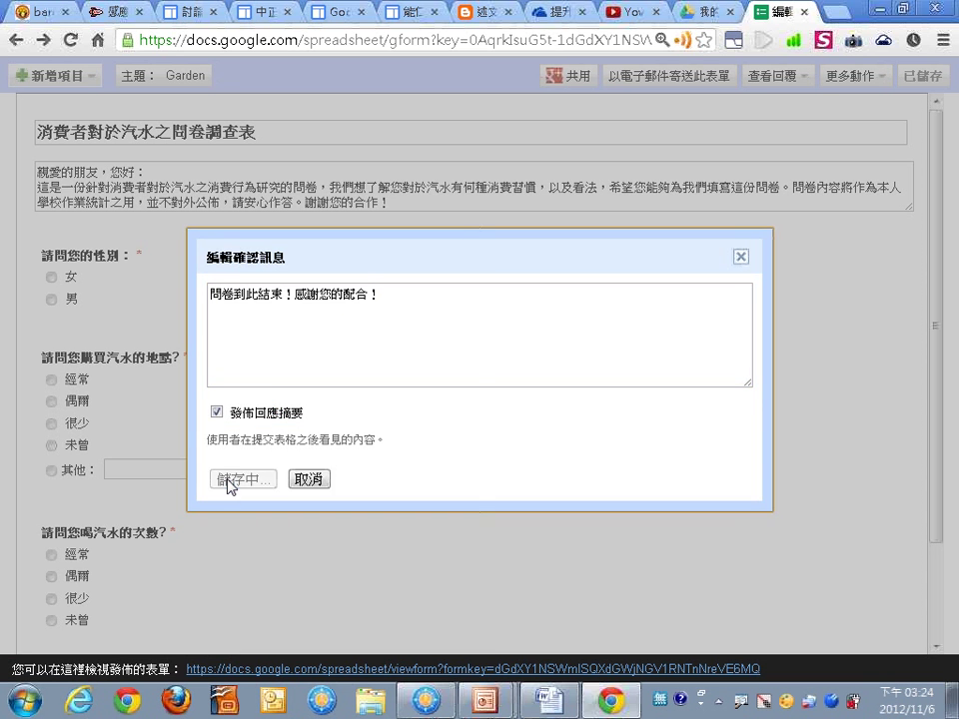
{"action": "left_click", "coordinate": [229, 481]}
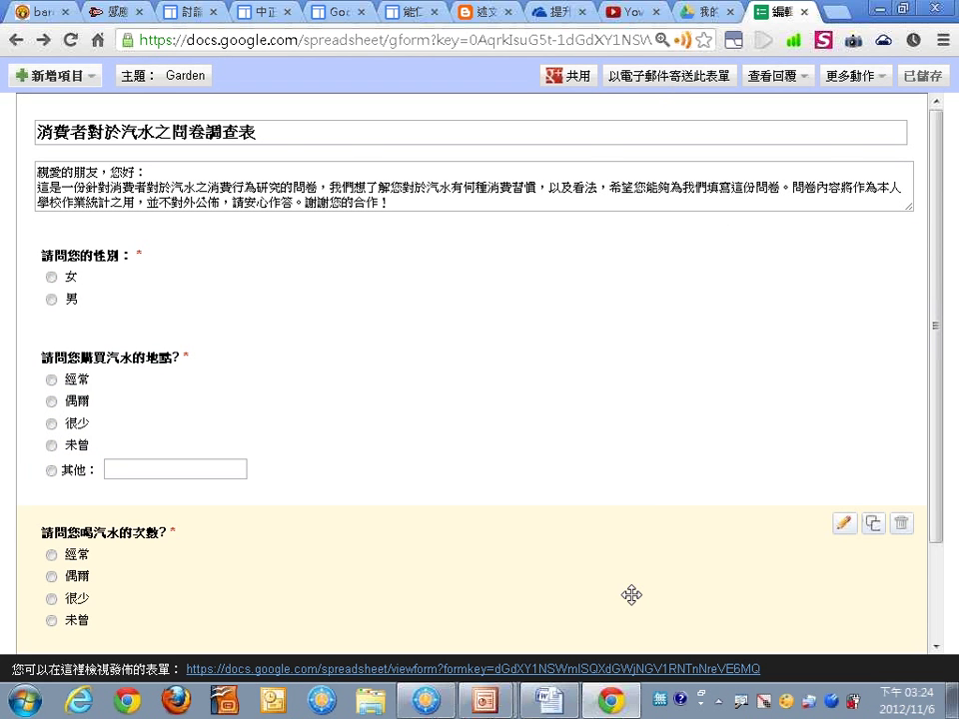
- Open the published survey form in a new browser tab and go to its questions
{"action": "right_click", "coordinate": [647, 667]}
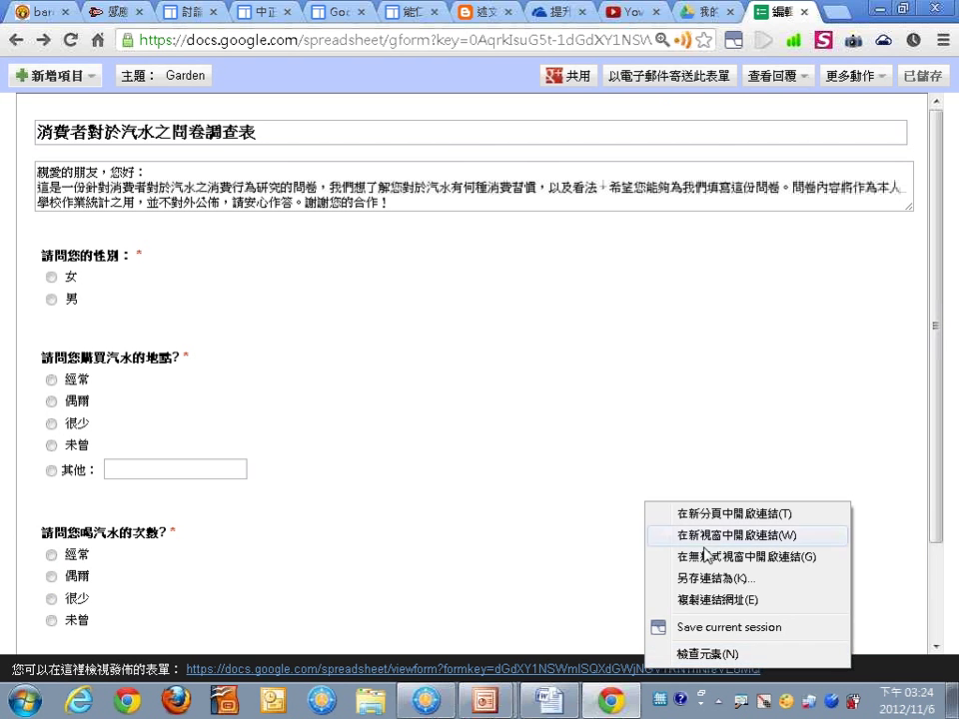
{"action": "left_click", "coordinate": [723, 515]}
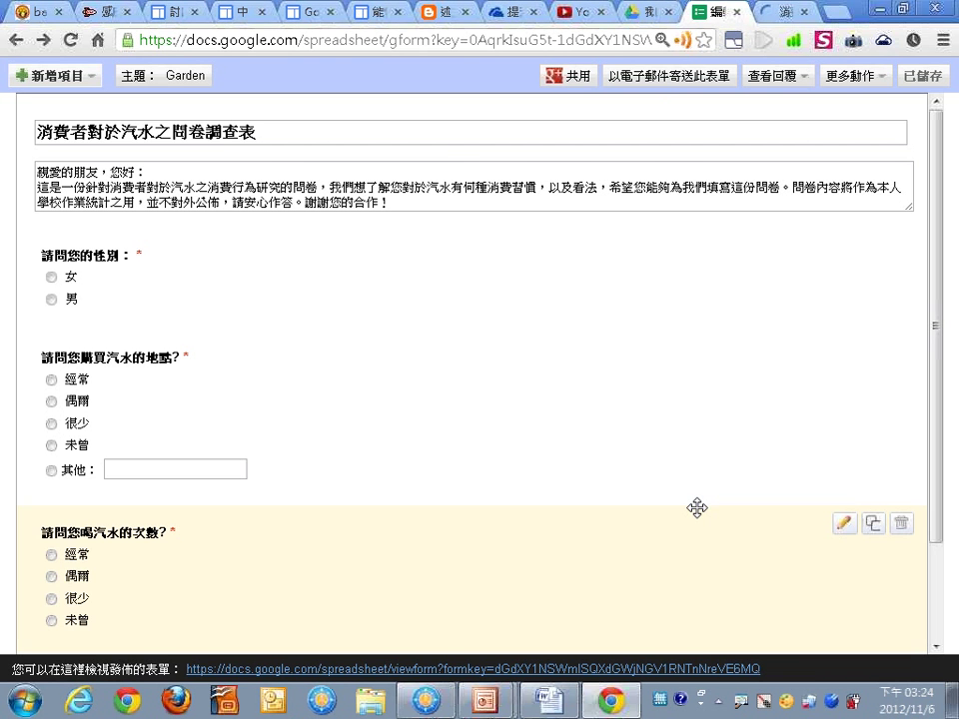
{"action": "left_click", "coordinate": [781, 12]}
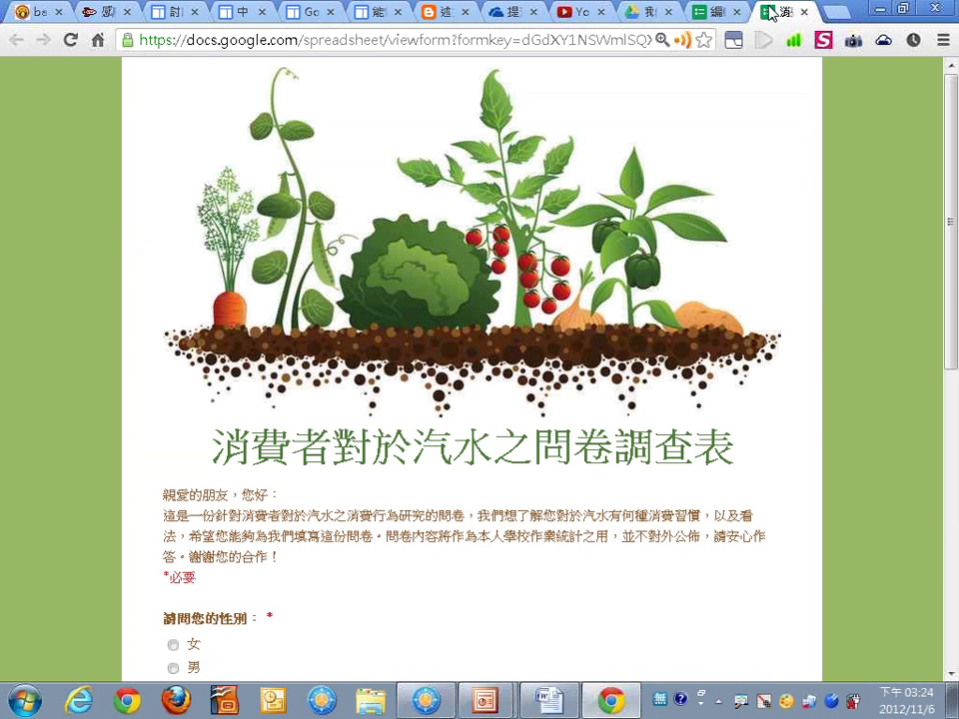
{"action": "scroll", "coordinate": [680, 354], "scroll_direction": "down", "scroll_amount": 3}
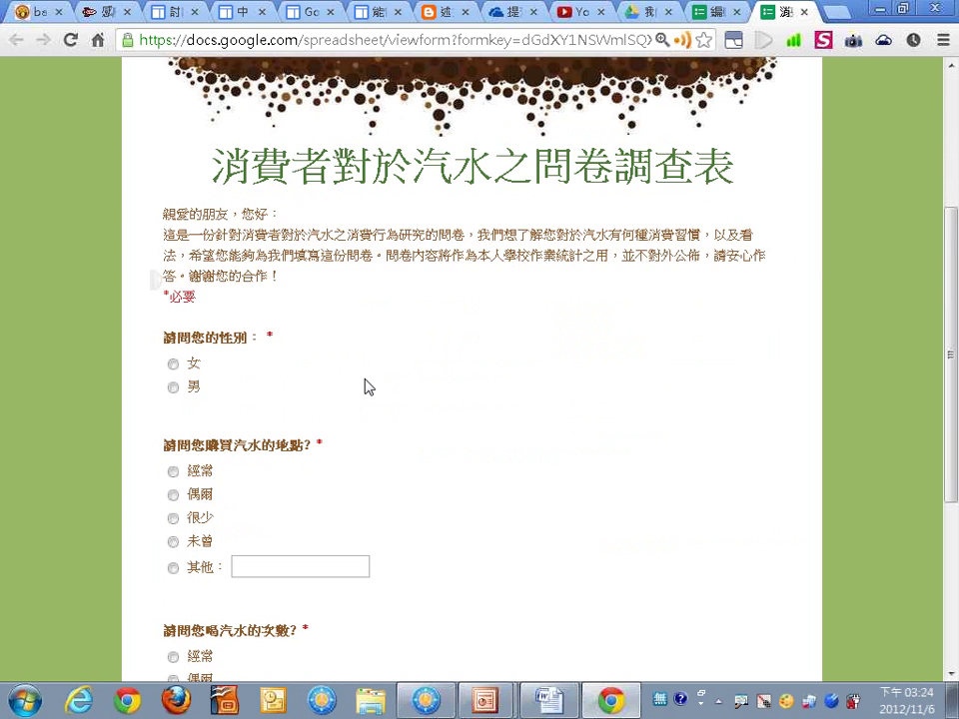
- Answer the gender question with 男 and the purchase-place question with 其他, entering tste as its text
{"action": "left_click", "coordinate": [173, 386]}
{"action": "left_click", "coordinate": [173, 519]}
{"action": "left_click", "coordinate": [238, 566]}
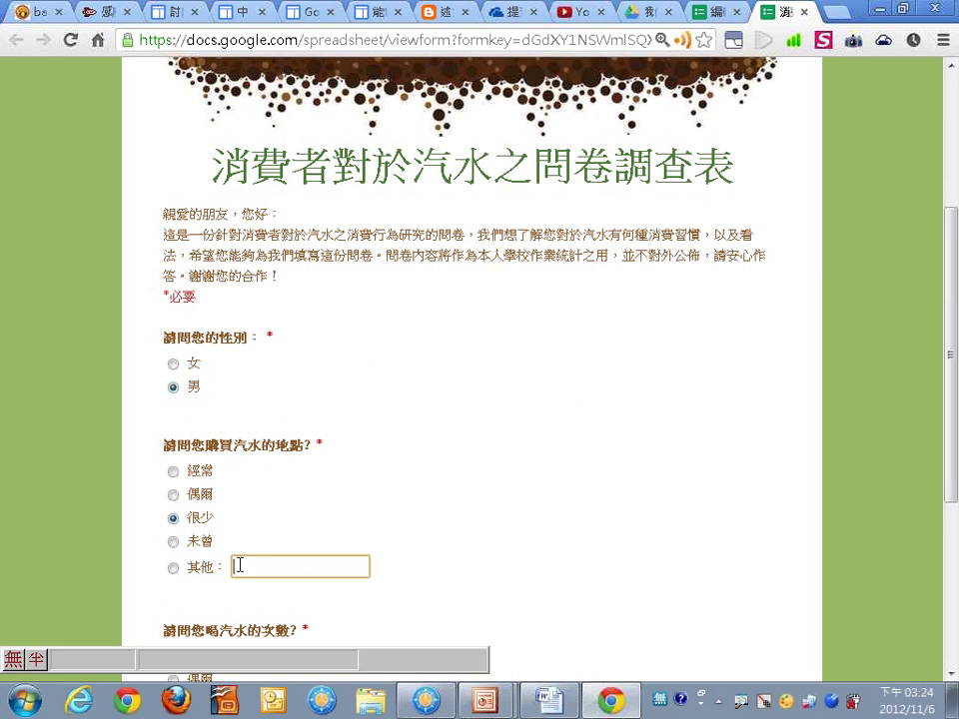
{"action": "left_click", "coordinate": [173, 567]}
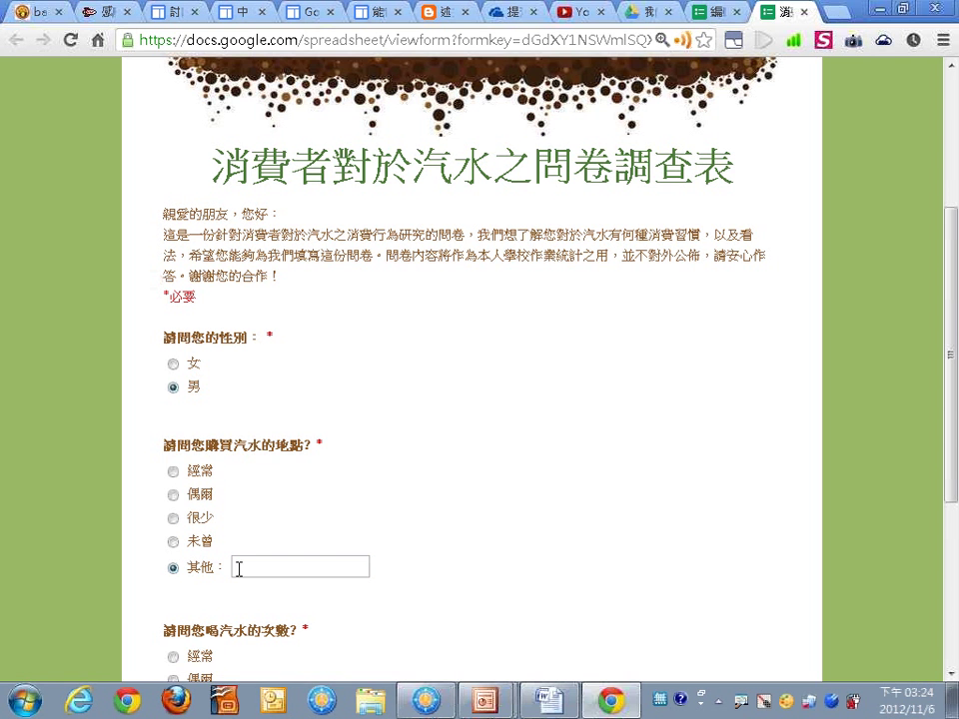
{"action": "left_click", "coordinate": [239, 568]}
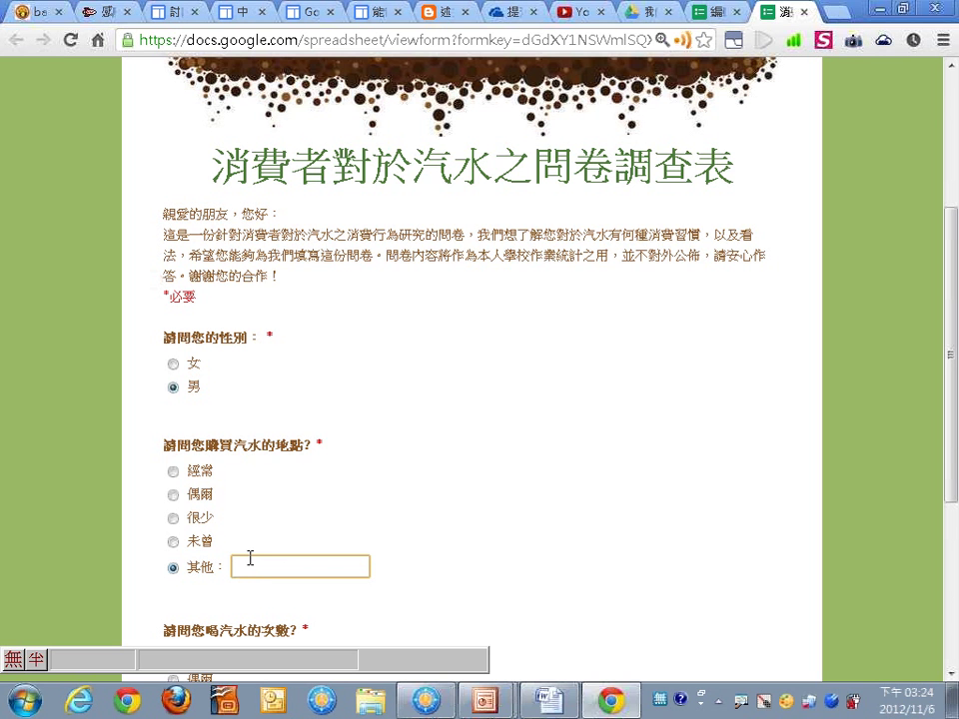
{"action": "type", "text": "tste"}
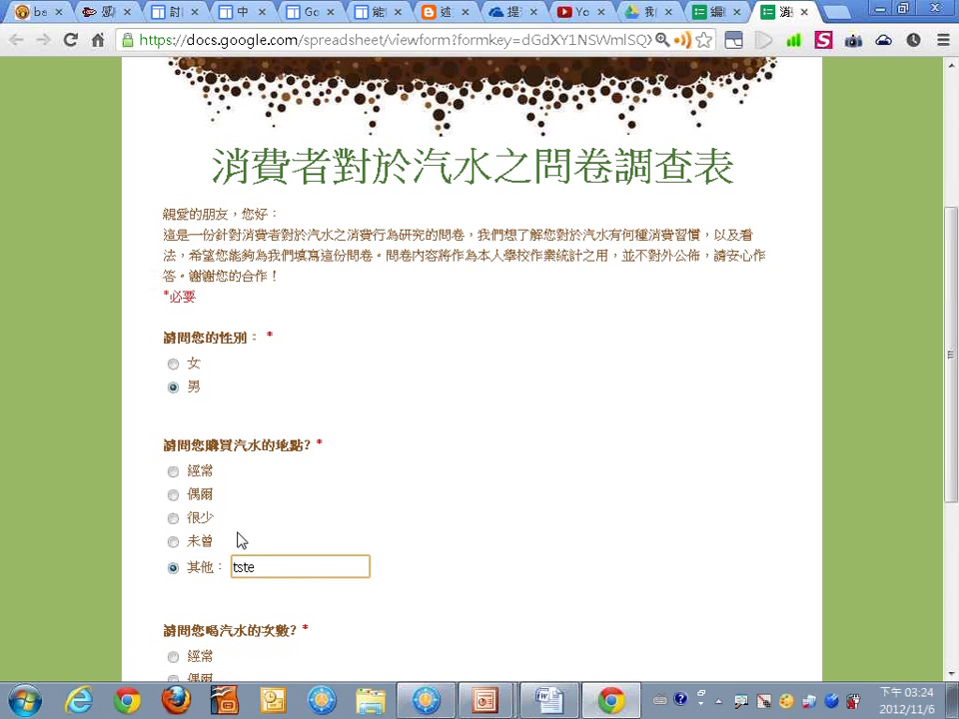
- Answer the drinking-frequency question with 經常, choose 外型包裝 and 解渴 as the important factors, and submit the survey
{"action": "scroll", "coordinate": [257, 535], "scroll_direction": "down", "scroll_amount": 2}
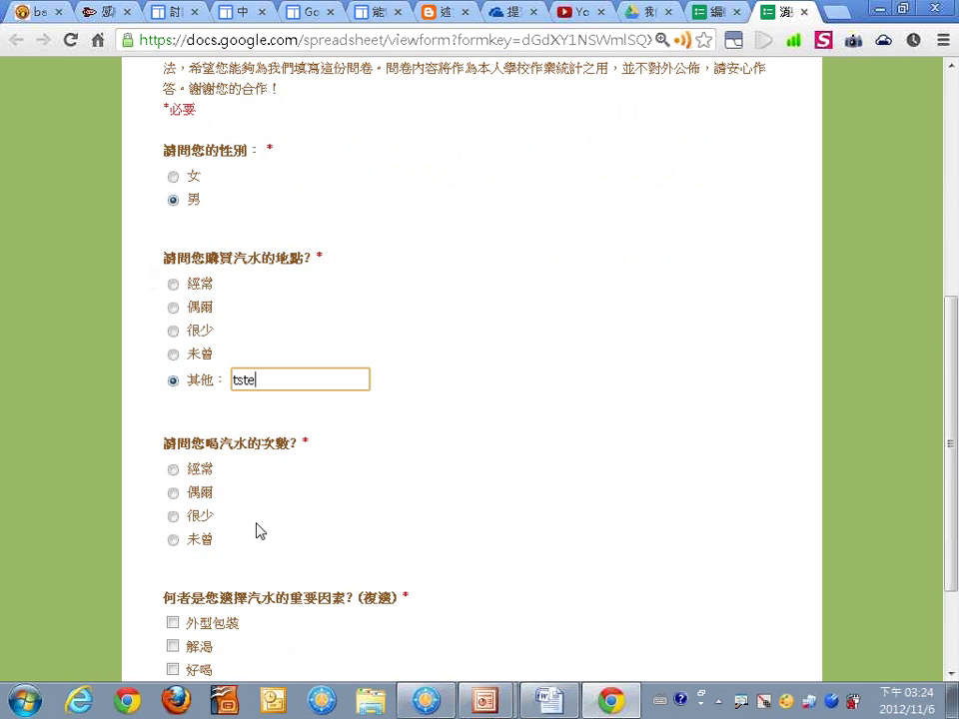
{"action": "left_click", "coordinate": [172, 469]}
{"action": "scroll", "coordinate": [294, 529], "scroll_direction": "down", "scroll_amount": 2}
{"action": "left_click", "coordinate": [173, 473]}
{"action": "left_click", "coordinate": [174, 495]}
{"action": "left_click", "coordinate": [188, 579]}
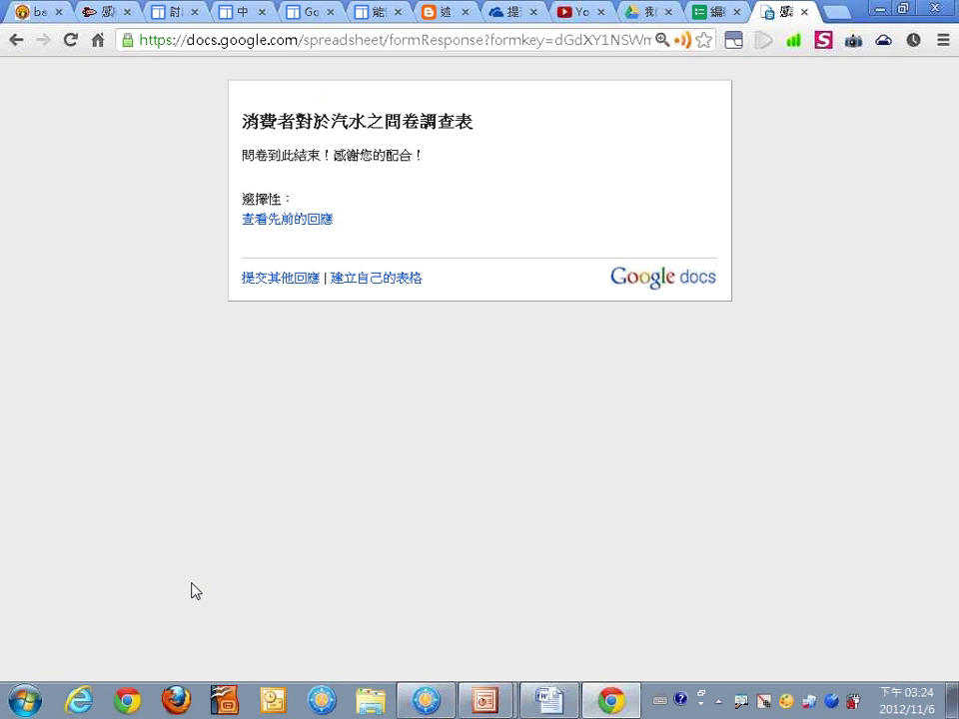
{"action": "left_click_drag", "start_coordinate": [241, 178], "coordinate": [439, 172]}
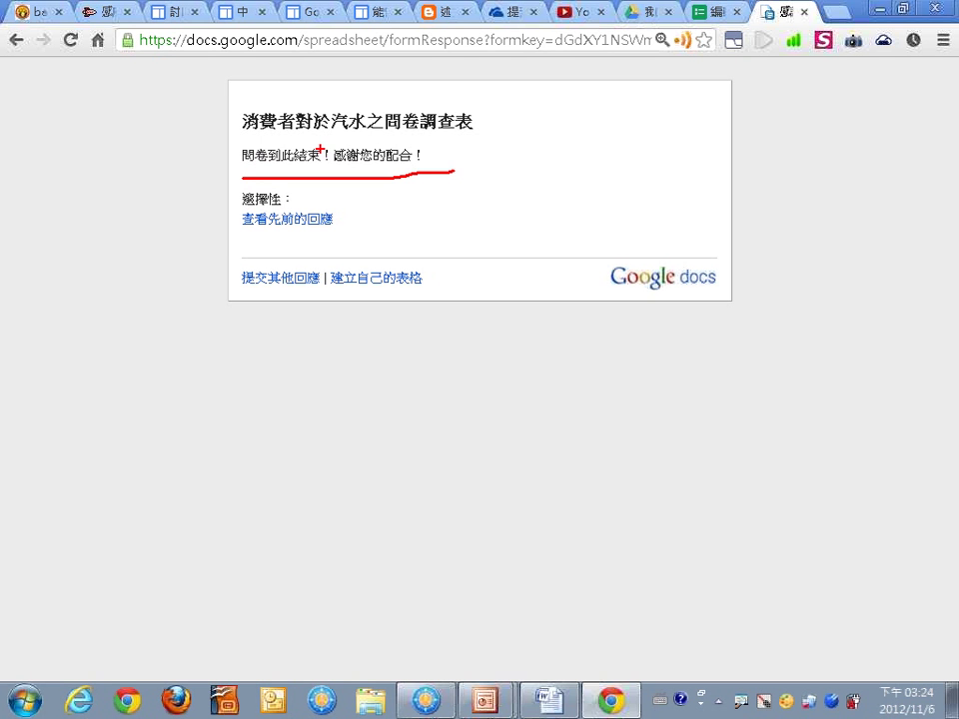
{"action": "left_click_drag", "start_coordinate": [239, 237], "coordinate": [380, 236]}
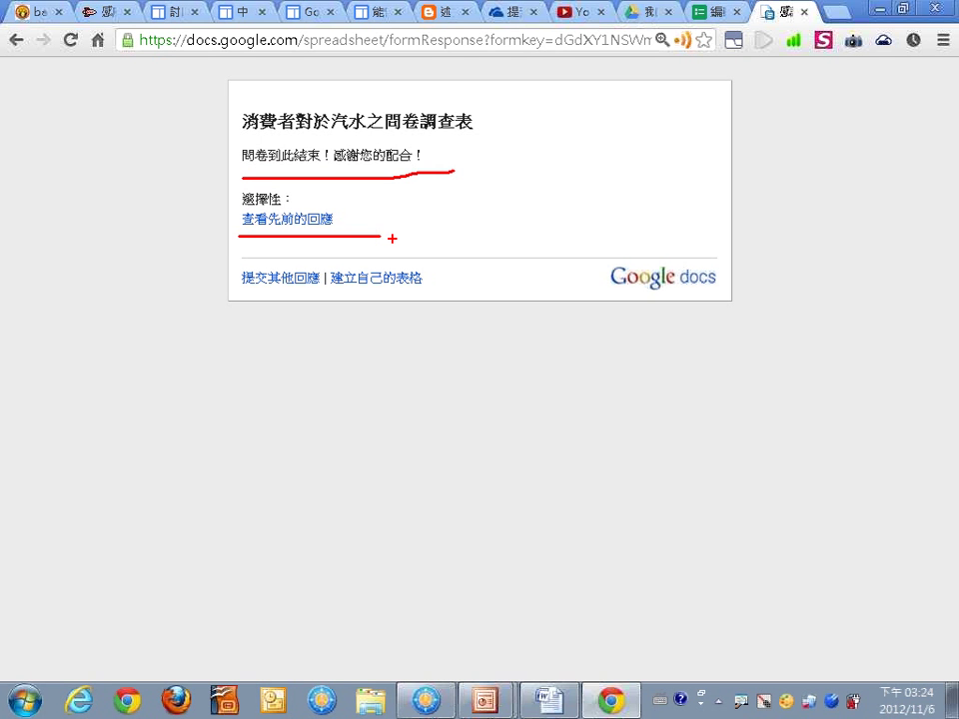
{"action": "key", "text": "Escape"}
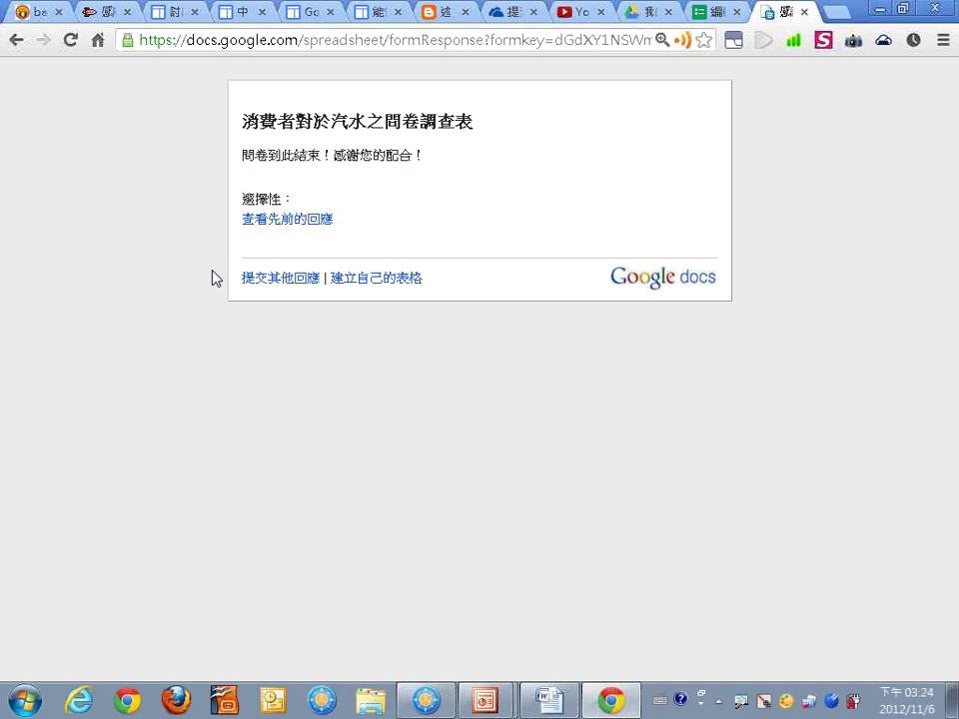
- Open the previous responses from the confirmation page and examine the summary charts for all the questions
{"action": "left_click", "coordinate": [290, 226]}
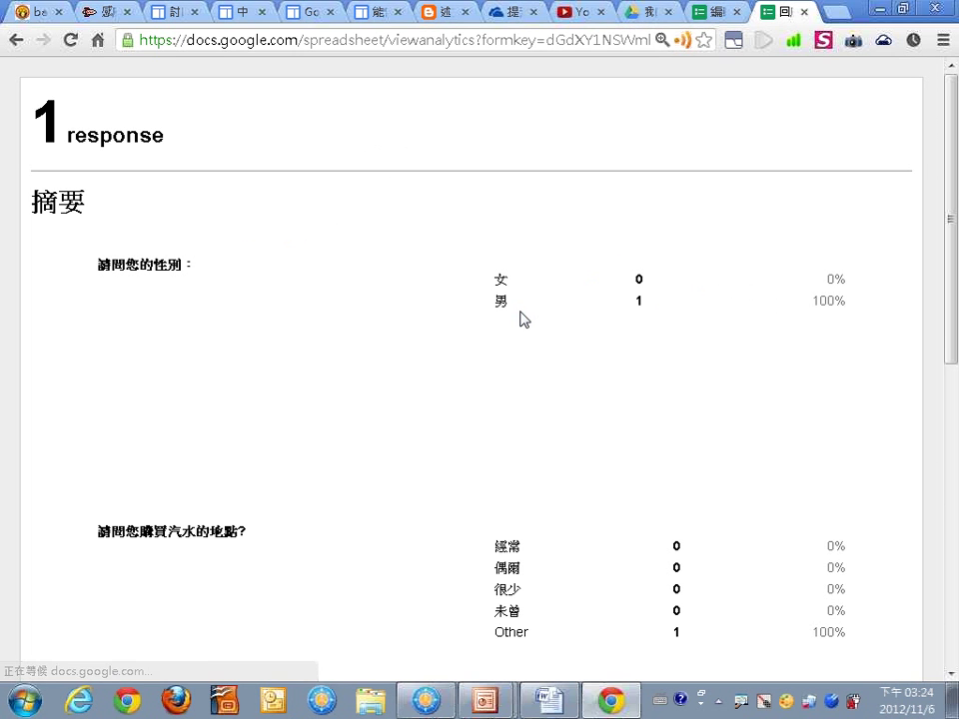
{"action": "scroll", "coordinate": [545, 341], "scroll_direction": "down", "scroll_amount": 3}
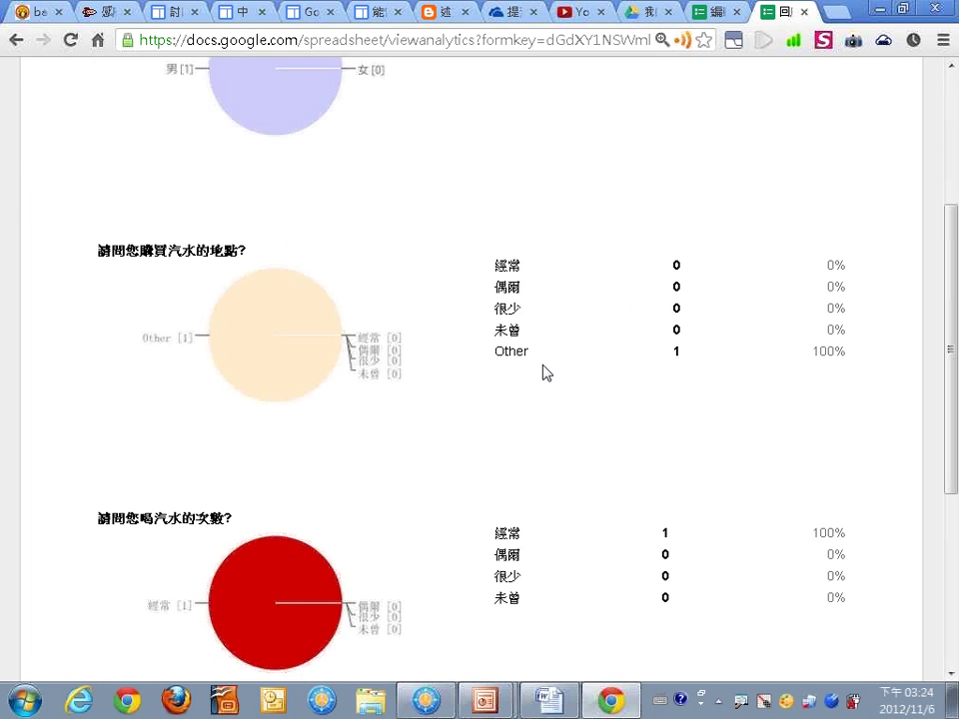
{"action": "scroll", "coordinate": [545, 373], "scroll_direction": "down", "scroll_amount": 4}
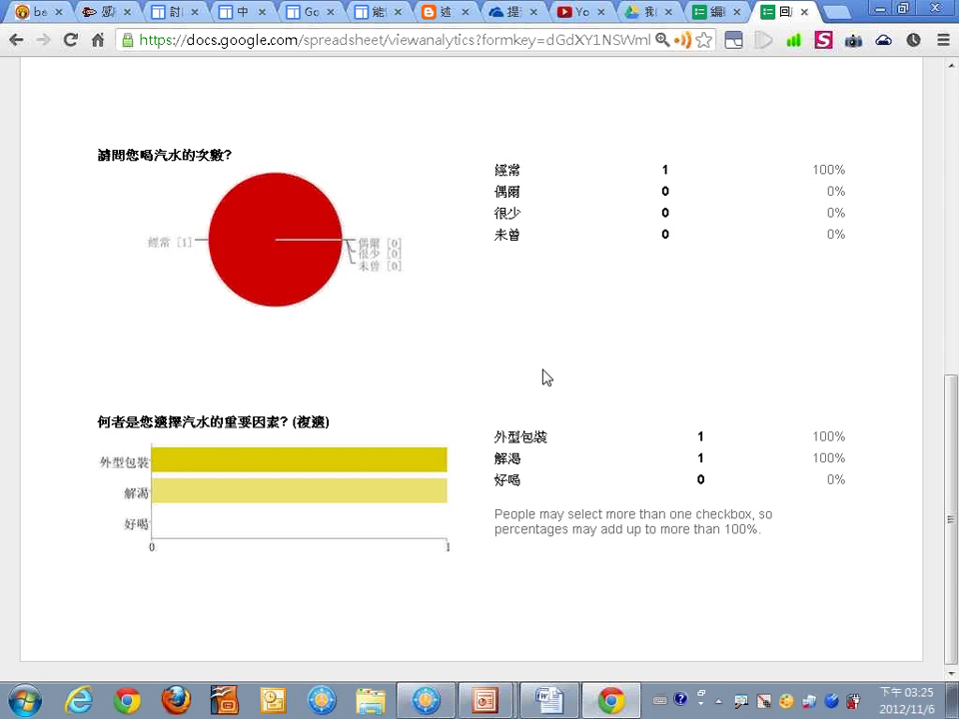
{"action": "left_click", "coordinate": [716, 14]}
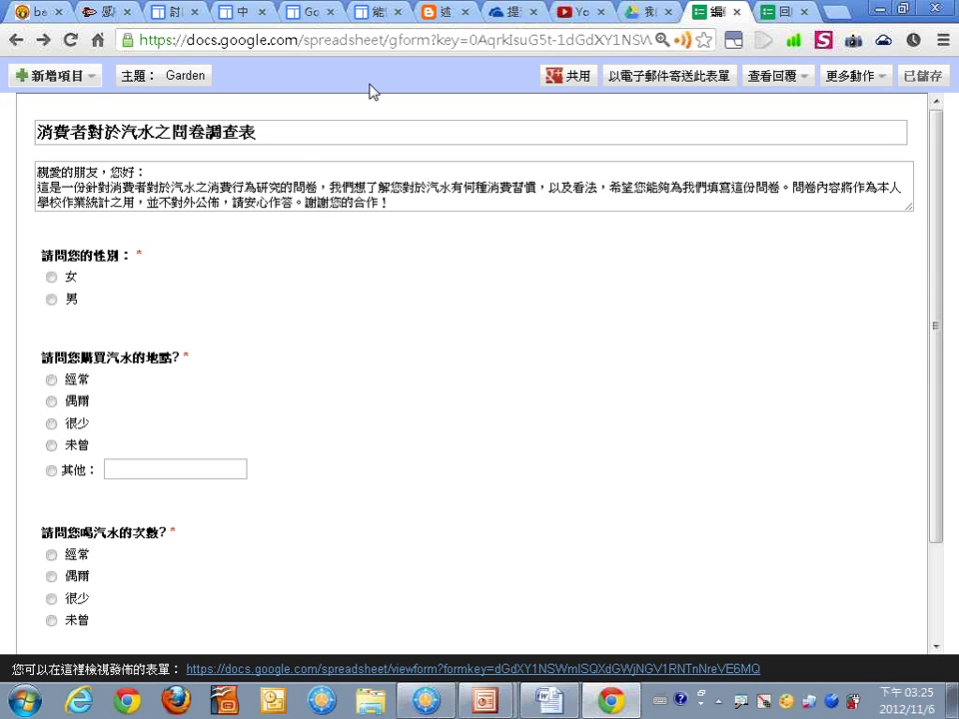
{"action": "left_click", "coordinate": [92, 76]}
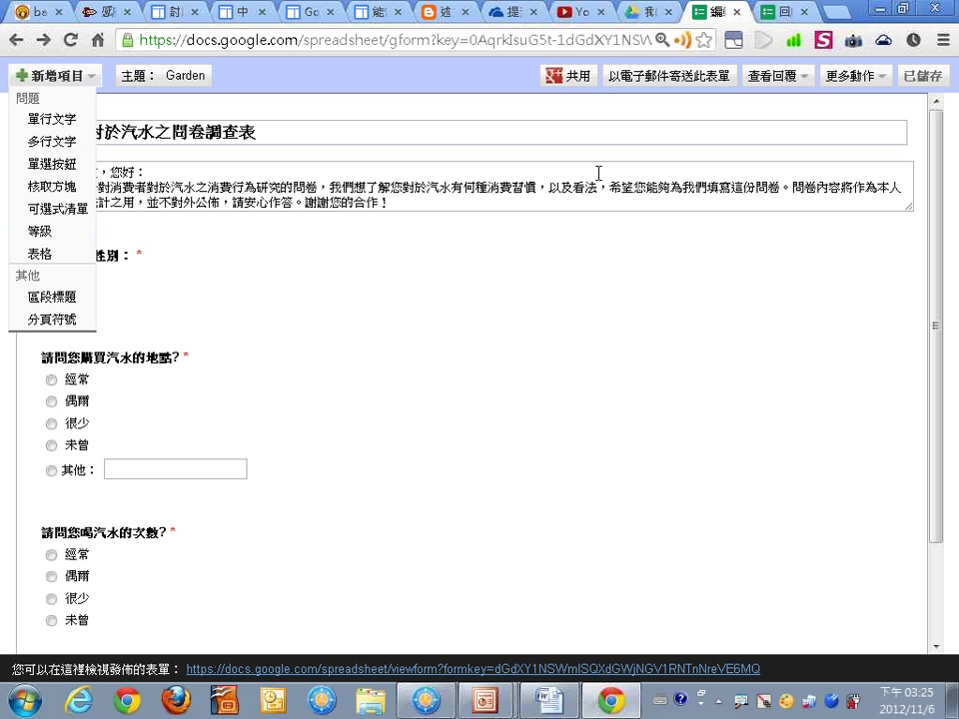
{"action": "left_click", "coordinate": [705, 128]}
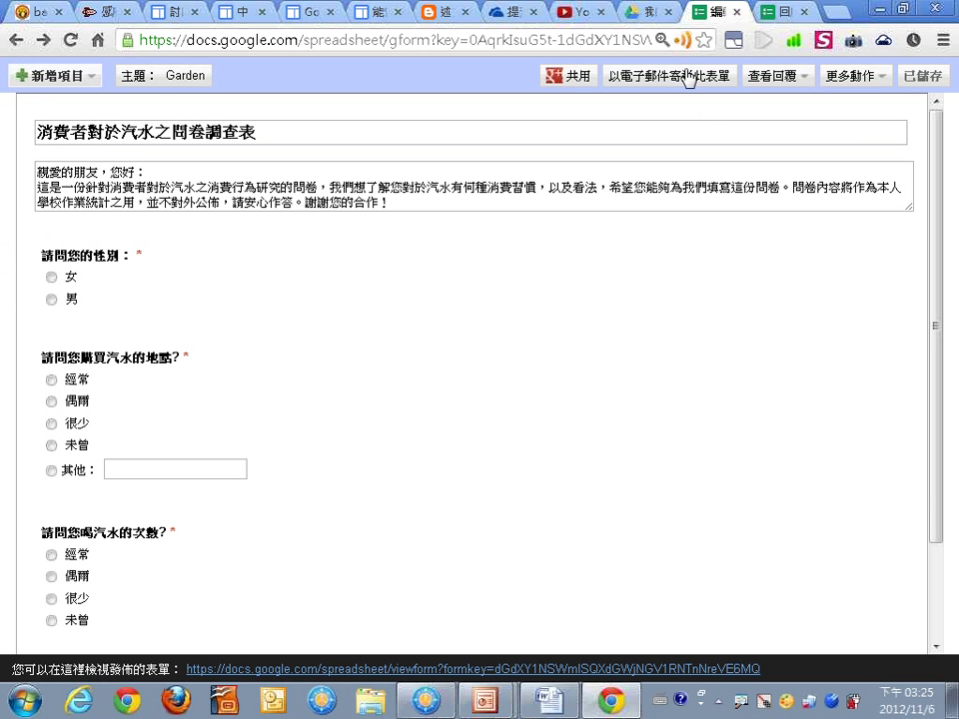
- Go to the Google Drive file list, open the 消費者對於汽水之問卷調查表 spreadsheet, and review the recorded survey response
{"action": "left_click", "coordinate": [648, 20]}
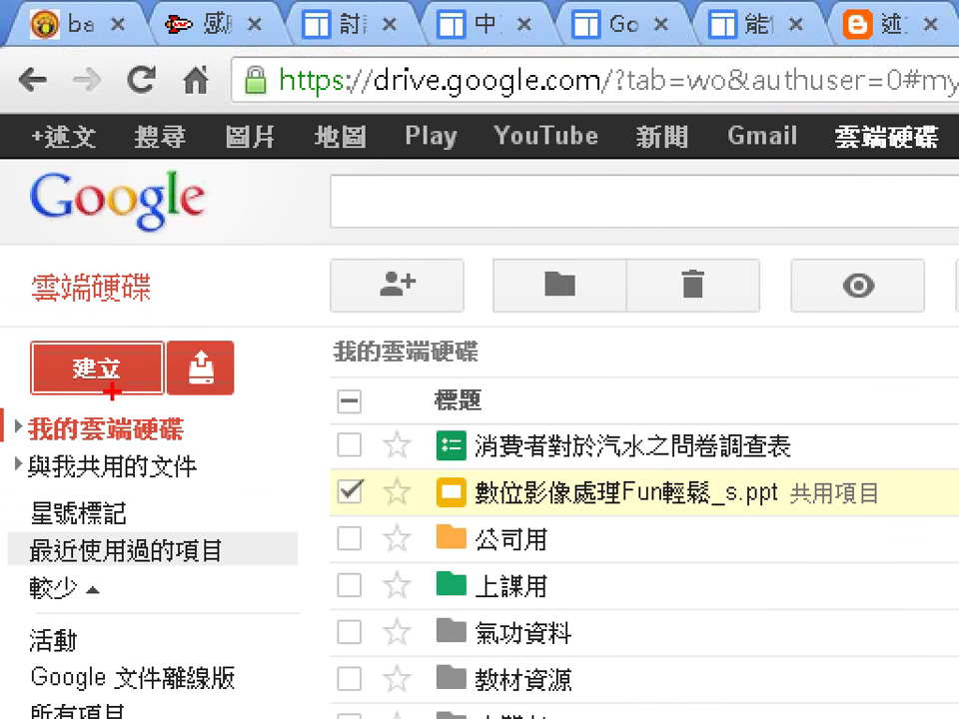
{"action": "mouse_move", "coordinate": [112, 392]}
{"action": "left_mouse_down"}
{"action": "mouse_move", "coordinate": [149, 407]}
{"action": "mouse_move", "coordinate": [163, 398]}
{"action": "mouse_move", "coordinate": [205, 429]}
{"action": "mouse_move", "coordinate": [340, 445]}
{"action": "mouse_move", "coordinate": [318, 450]}
{"action": "mouse_move", "coordinate": [300, 475]}
{"action": "left_mouse_up"}
{"action": "left_click_drag", "start_coordinate": [435, 465], "coordinate": [874, 468]}
{"action": "key", "text": "Escape"}
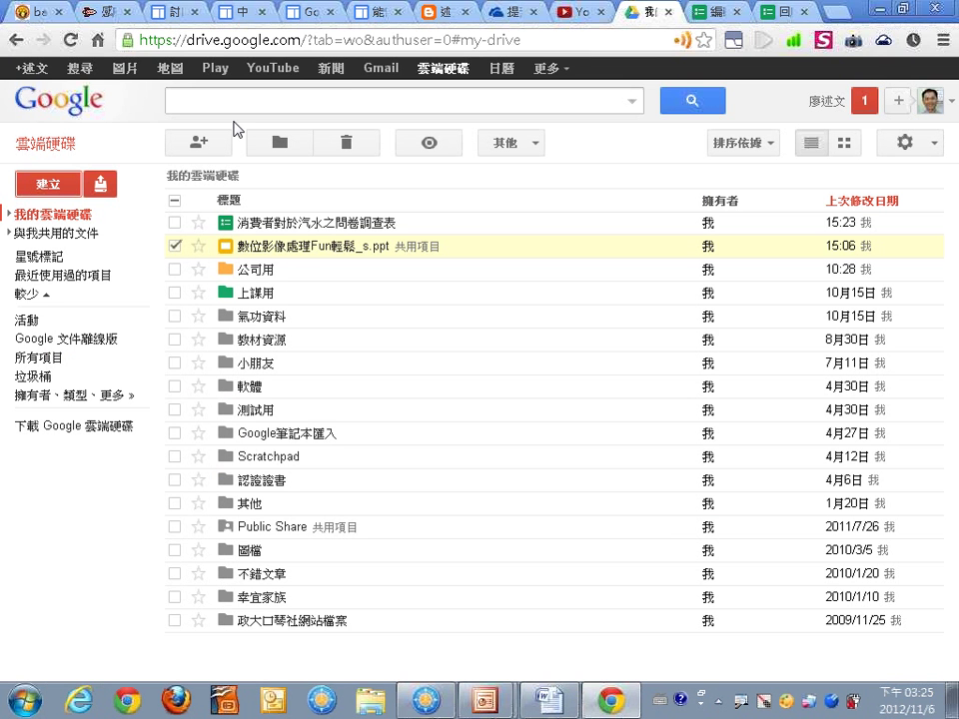
{"action": "left_click", "coordinate": [358, 223]}
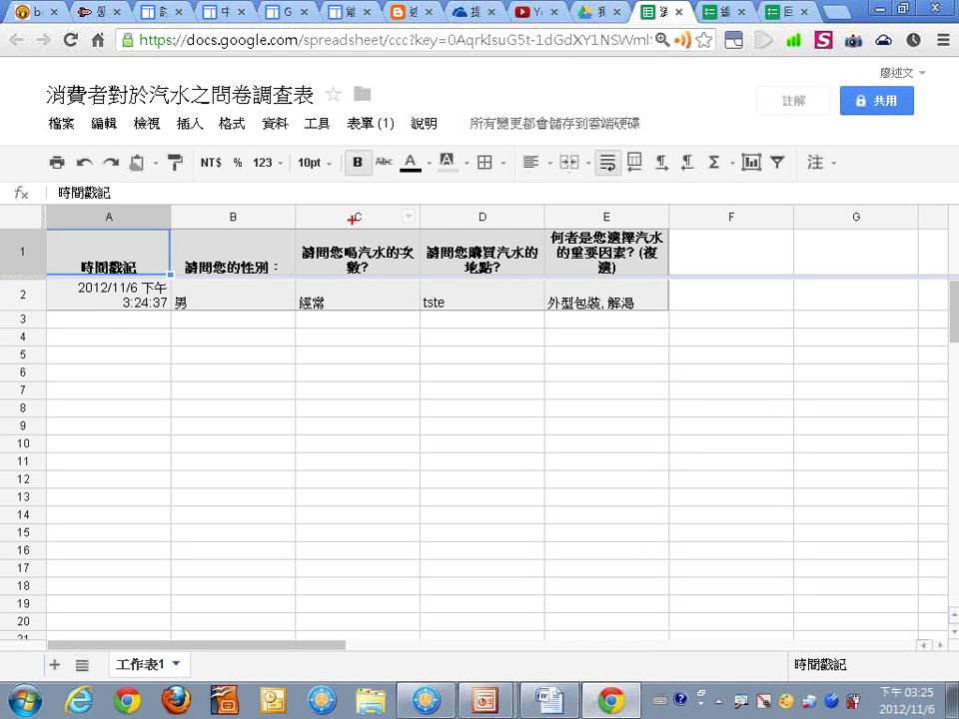
{"action": "left_click_drag", "start_coordinate": [50, 304], "coordinate": [96, 280]}
{"action": "mouse_move", "coordinate": [167, 318]}
{"action": "left_mouse_down"}
{"action": "mouse_move", "coordinate": [201, 308]}
{"action": "mouse_move", "coordinate": [680, 321]}
{"action": "left_mouse_up"}
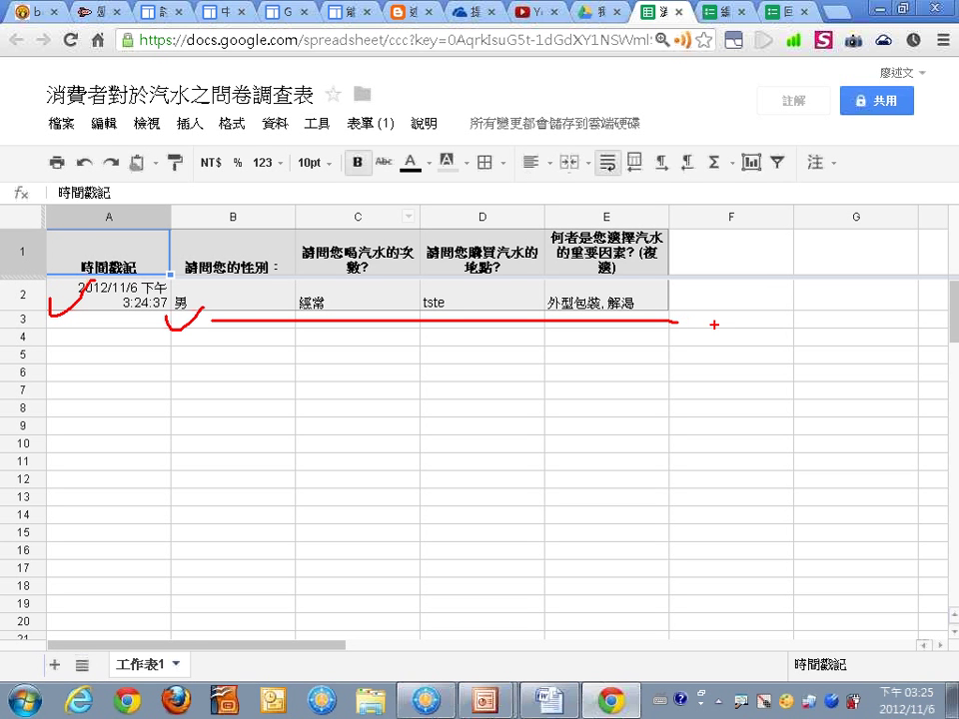
{"action": "key", "text": "Escape"}
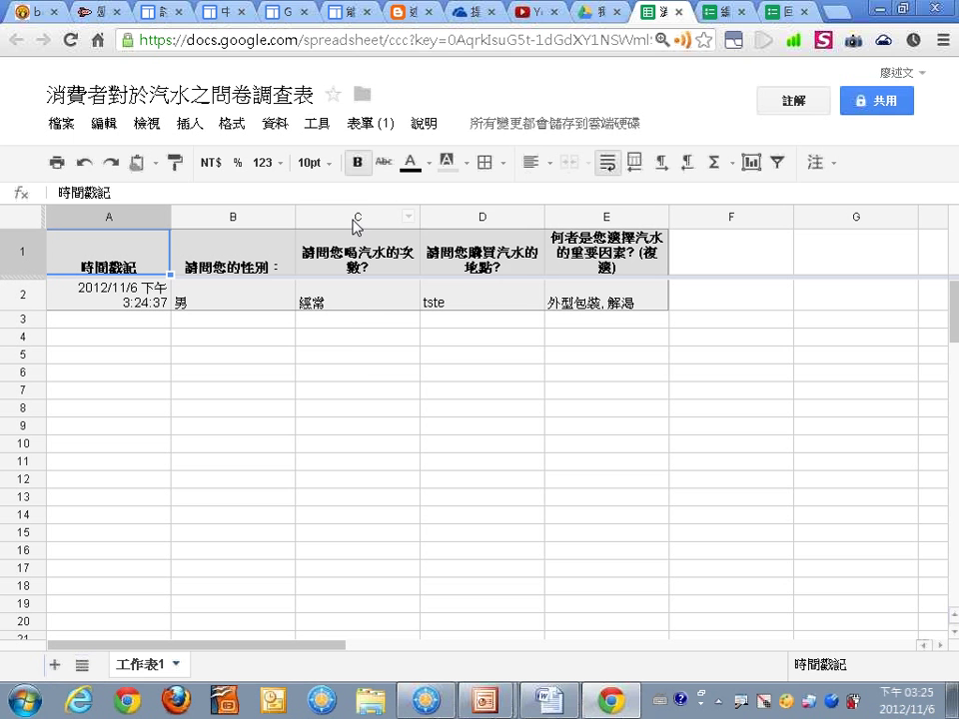
- Show the form's response summary from the spreadsheet, view it, and close its window
{"action": "left_click", "coordinate": [364, 124]}
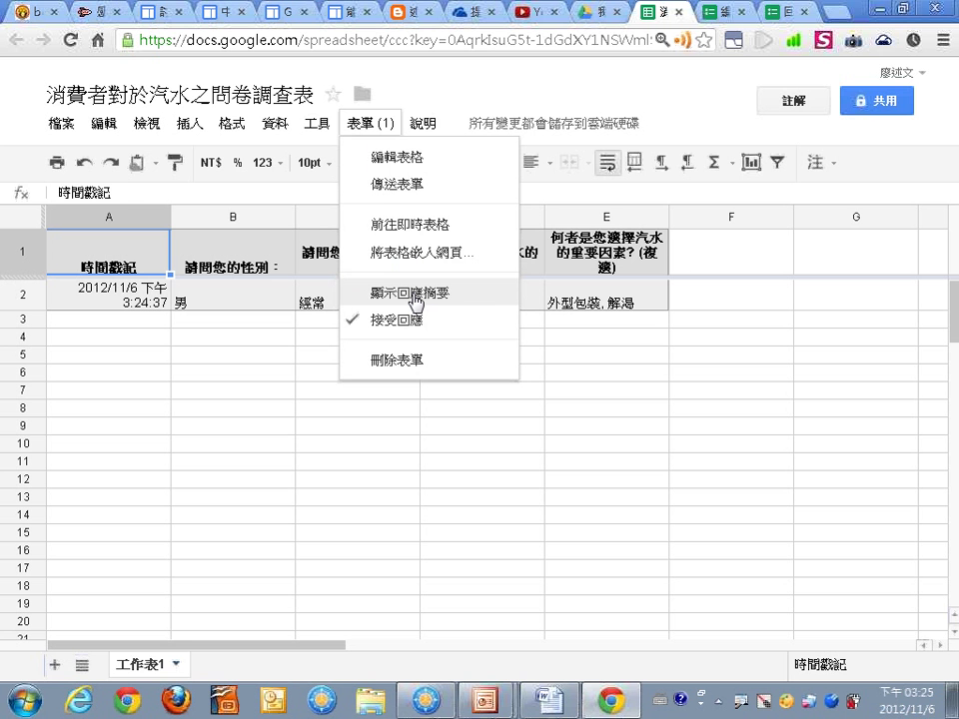
{"action": "left_click", "coordinate": [414, 292]}
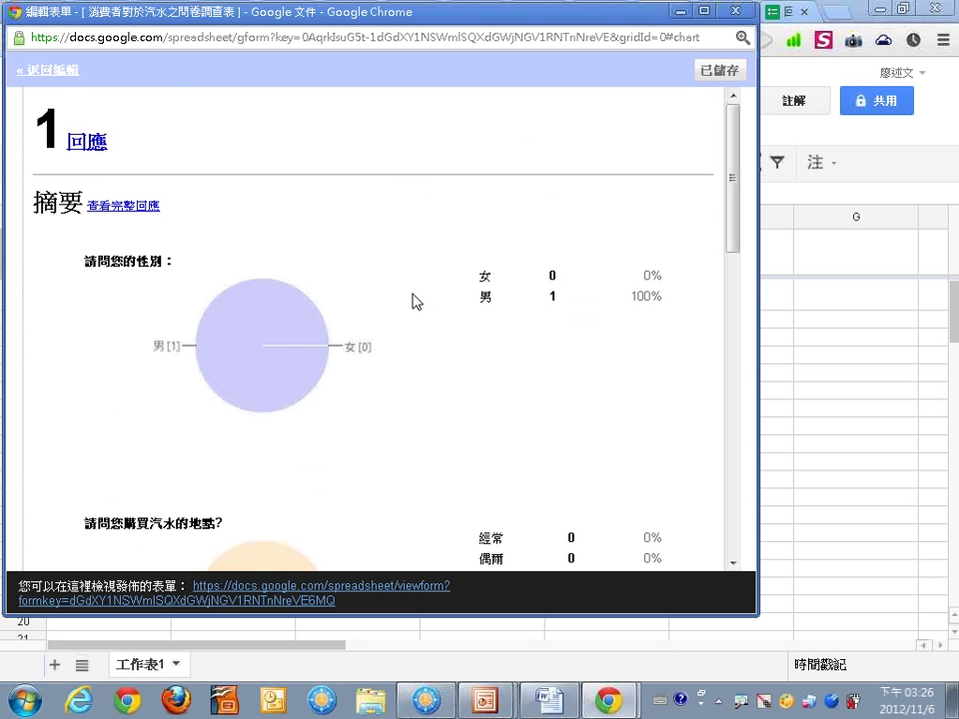
{"action": "left_click", "coordinate": [735, 11]}
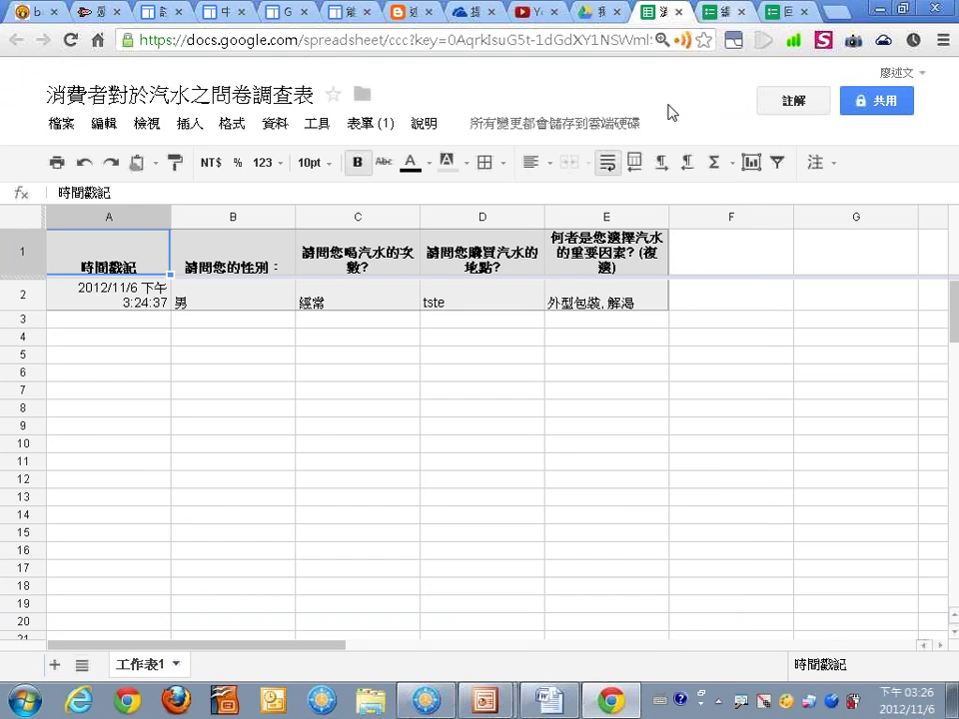
{"action": "left_click", "coordinate": [391, 125]}
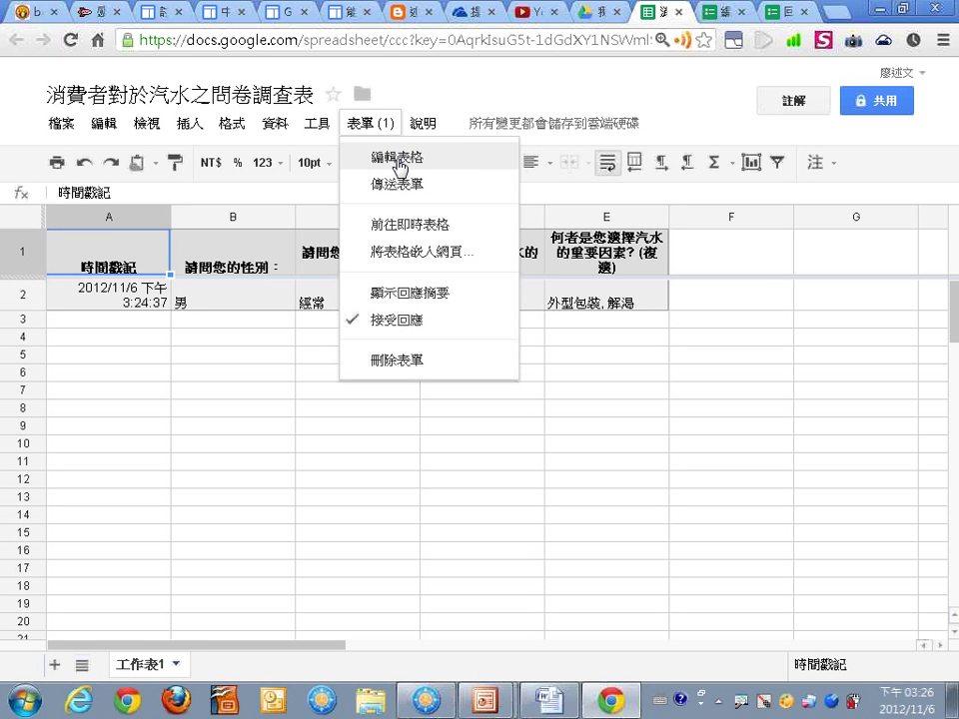
{"action": "key", "text": "ctrl+2"}
{"action": "mouse_move", "coordinate": [374, 167]}
{"action": "left_mouse_down"}
{"action": "mouse_move", "coordinate": [355, 172]}
{"action": "mouse_move", "coordinate": [440, 173]}
{"action": "left_mouse_up"}
{"action": "key", "text": "Escape"}
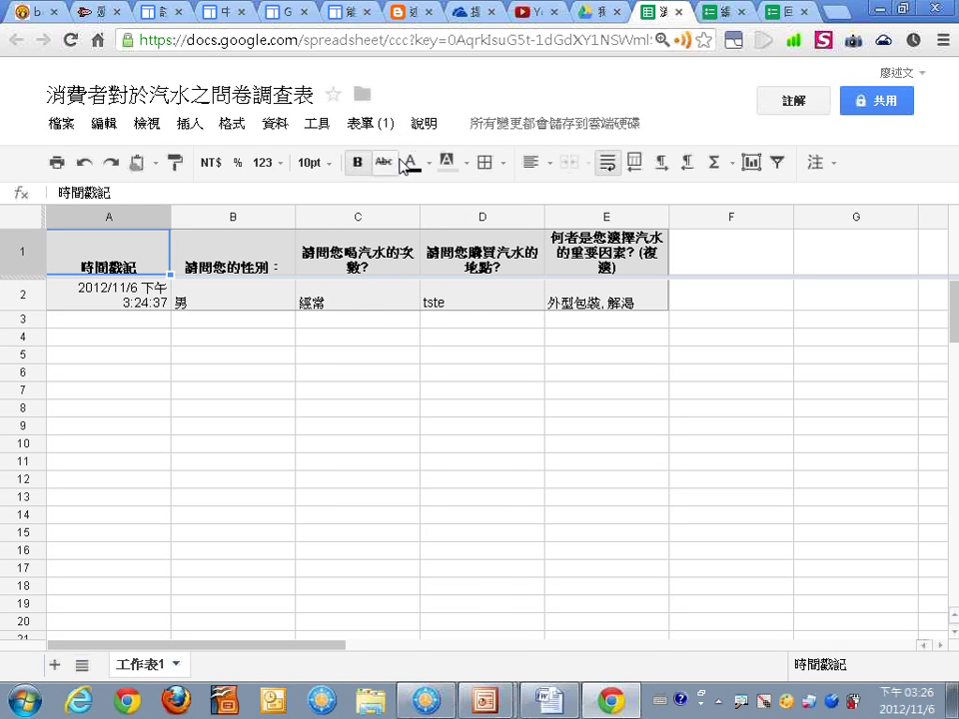
- Close the response spreadsheet and open the 關於專案 page of the 中正20121106 site for editing
{"action": "left_click", "coordinate": [681, 14]}
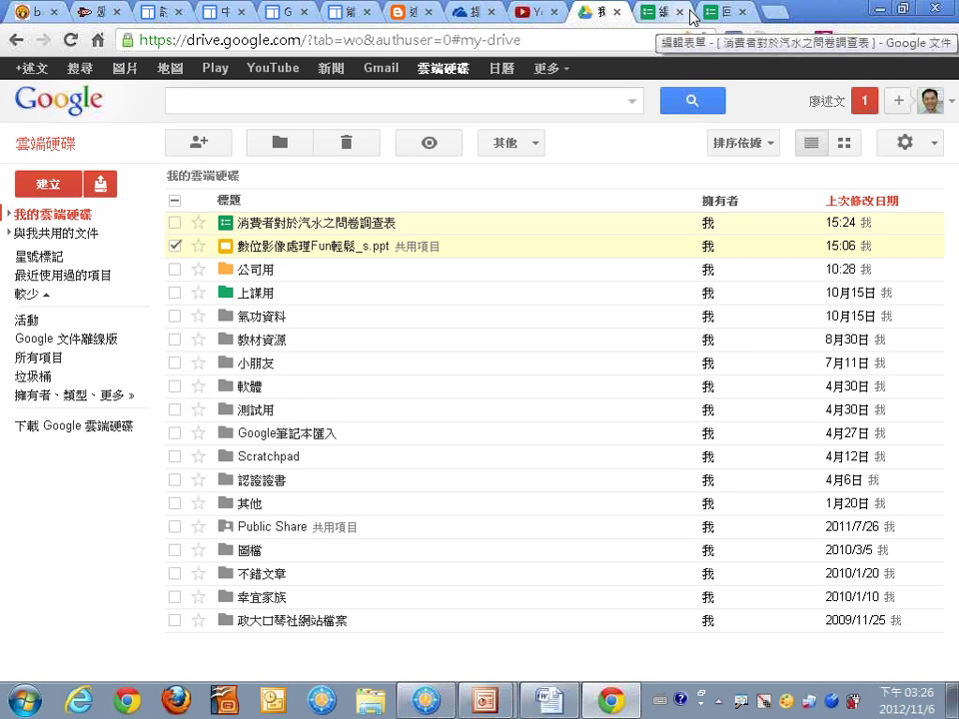
{"action": "left_click", "coordinate": [225, 12]}
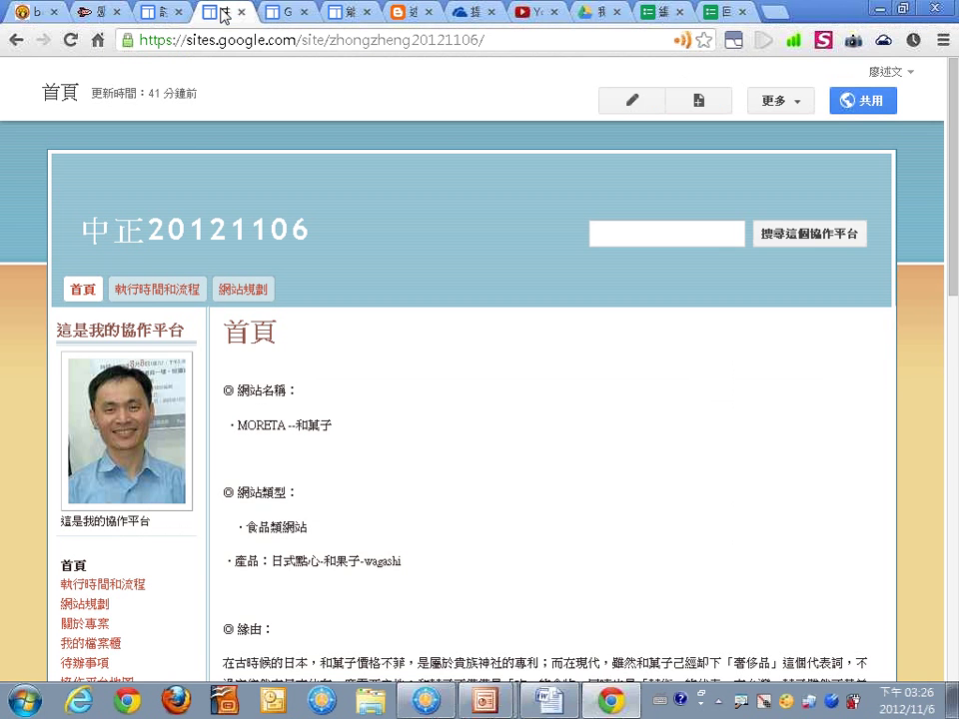
{"action": "scroll", "coordinate": [330, 481], "scroll_direction": "down", "scroll_amount": 2}
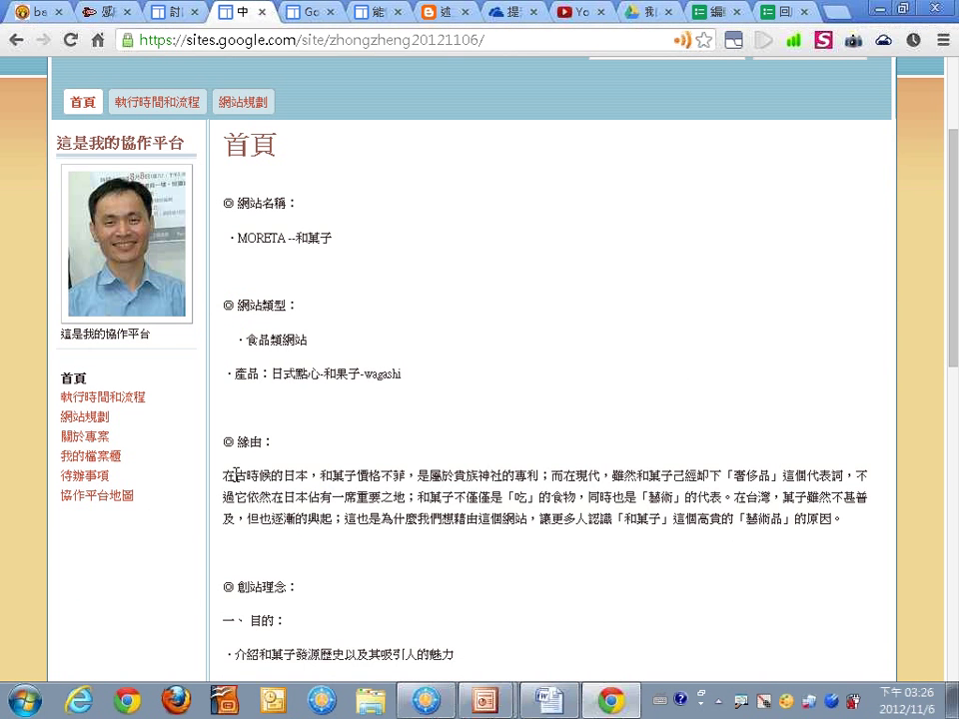
{"action": "left_click", "coordinate": [100, 438]}
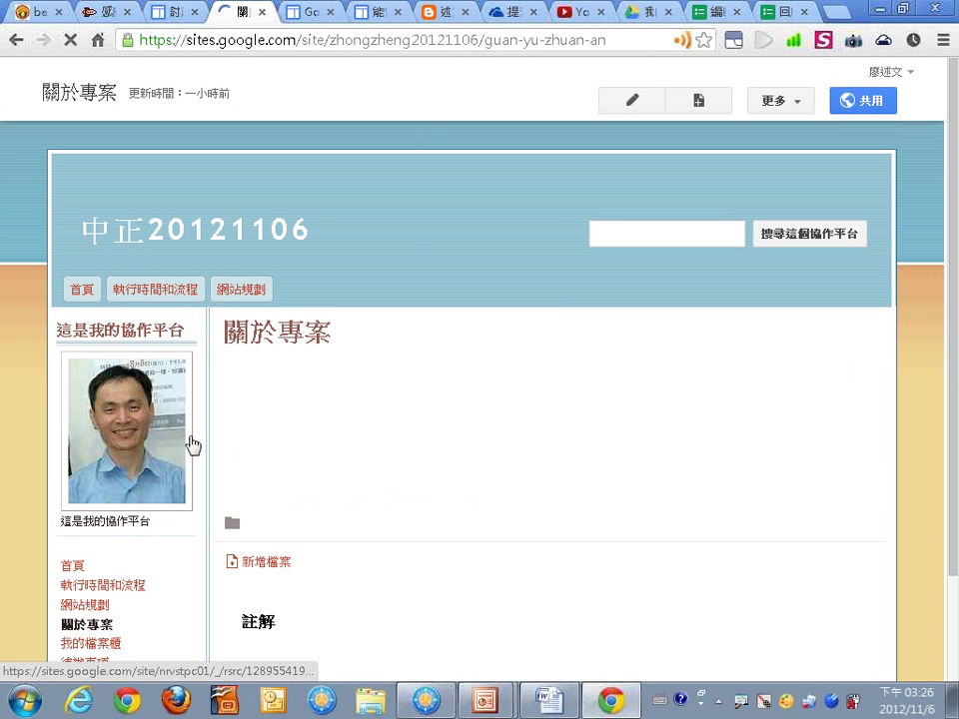
{"action": "left_click", "coordinate": [630, 100]}
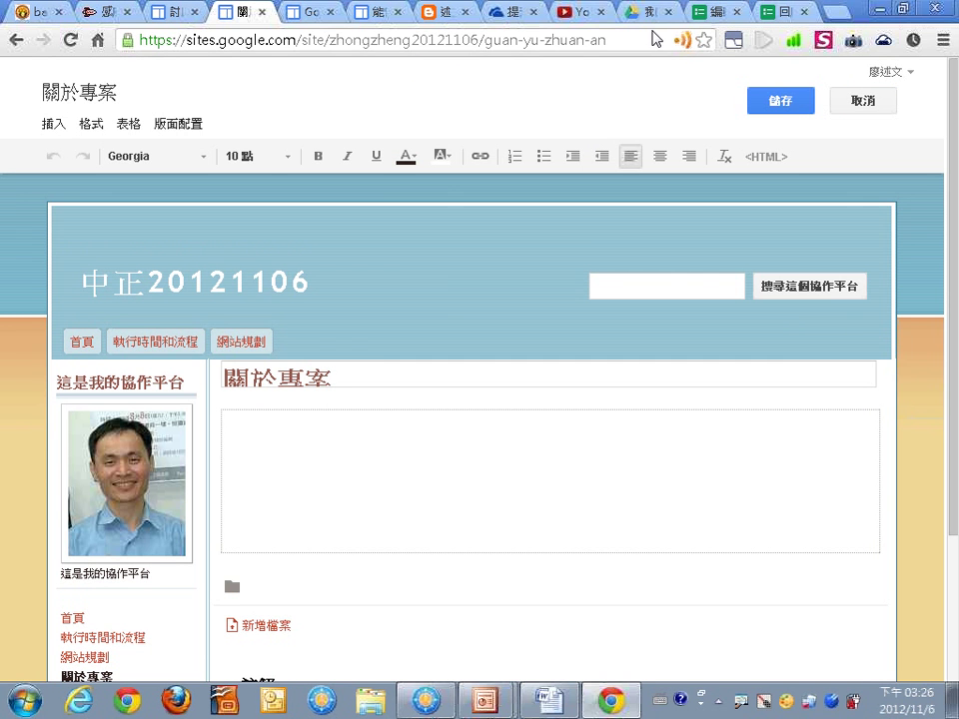
- Choose the 消費者對於汽水之問卷調查表 form dated 下午3:24 as the spreadsheet form to insert into the 關於專案 page
{"action": "left_click", "coordinate": [55, 124]}
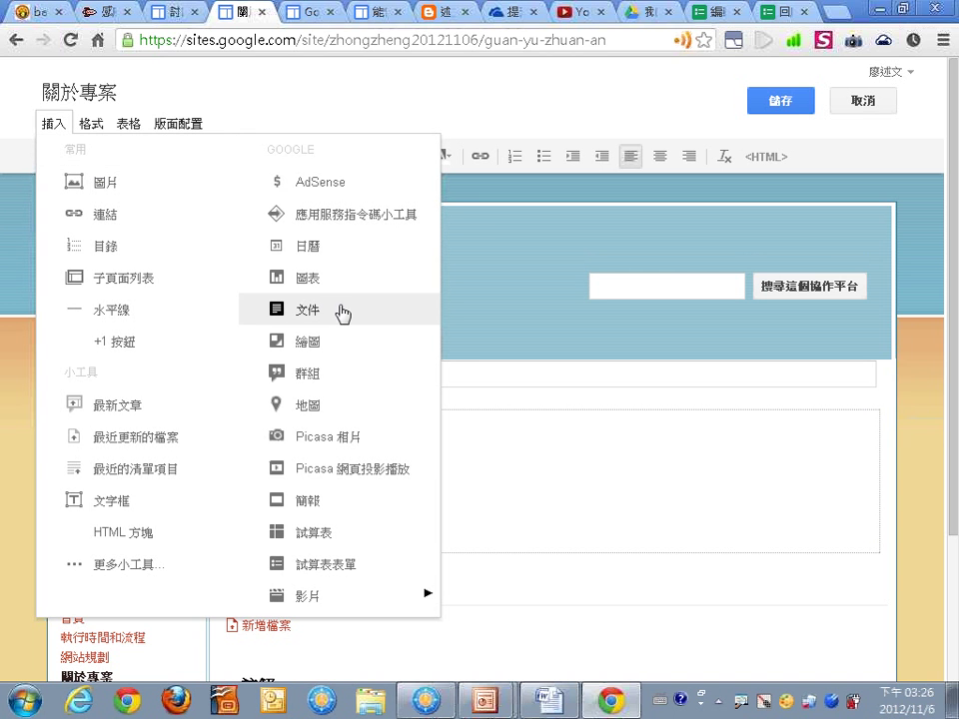
{"action": "left_click", "coordinate": [357, 577]}
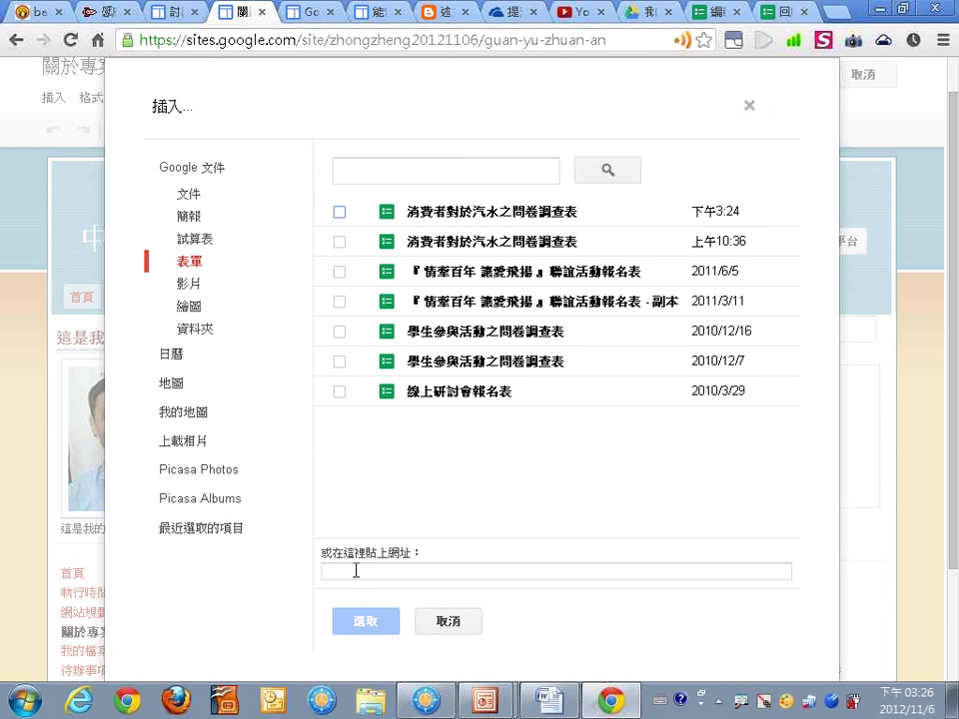
{"action": "left_click", "coordinate": [339, 214]}
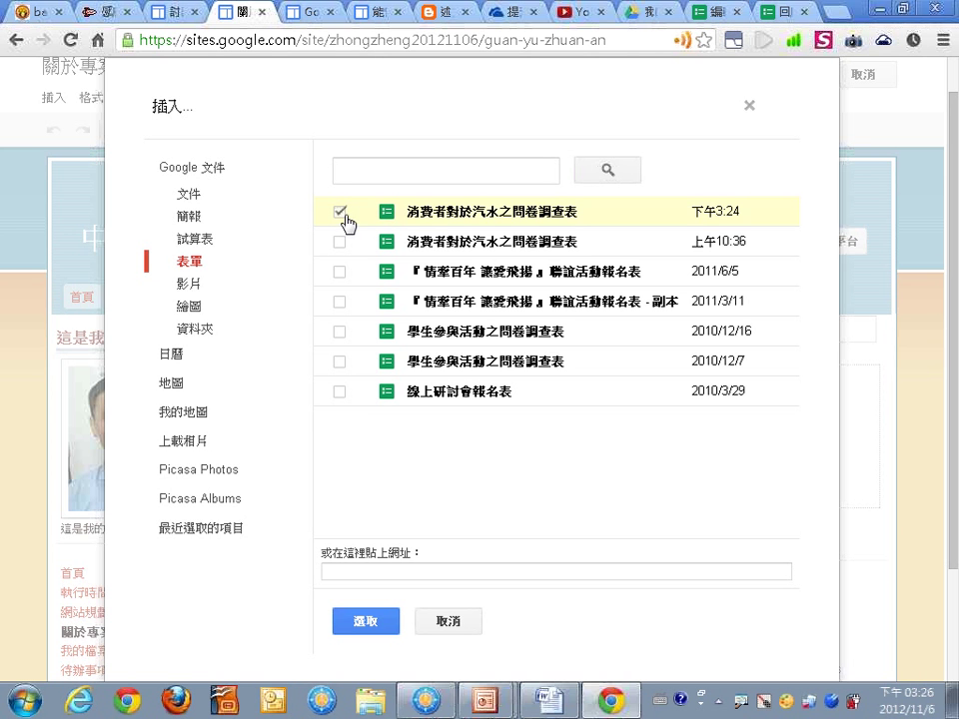
{"action": "left_click", "coordinate": [370, 624]}
- Leave the embedded form's width blank for 100%, insert the form, and save the 關於專案 page
{"action": "double_click", "coordinate": [298, 424]}
{"action": "left_click", "coordinate": [324, 462]}
{"action": "double_click", "coordinate": [307, 461]}
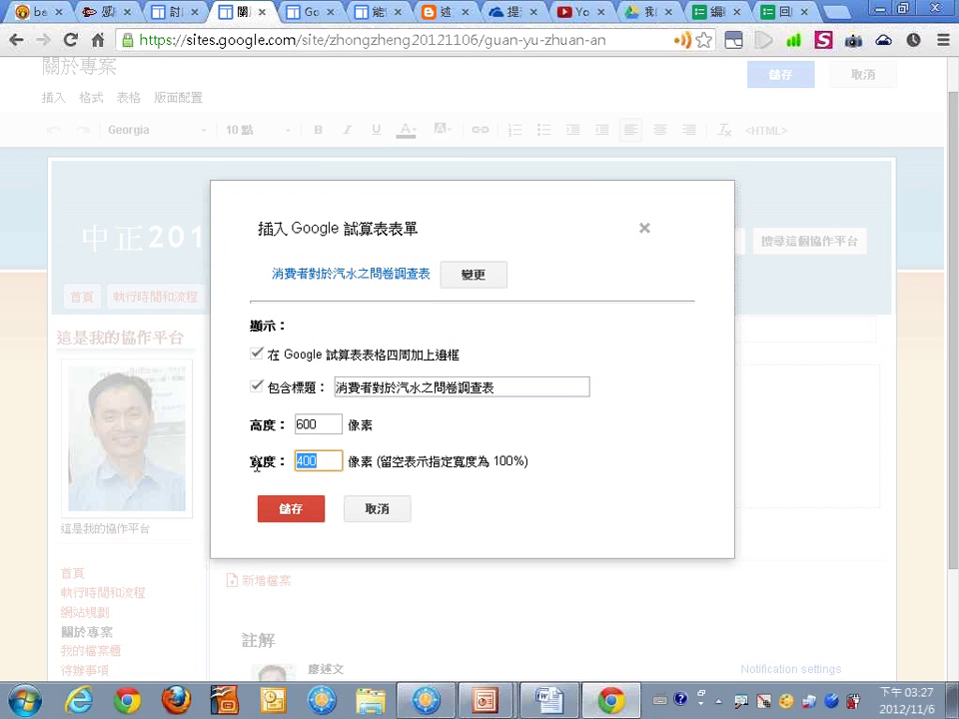
{"action": "left_click_drag", "start_coordinate": [507, 390], "coordinate": [344, 391]}
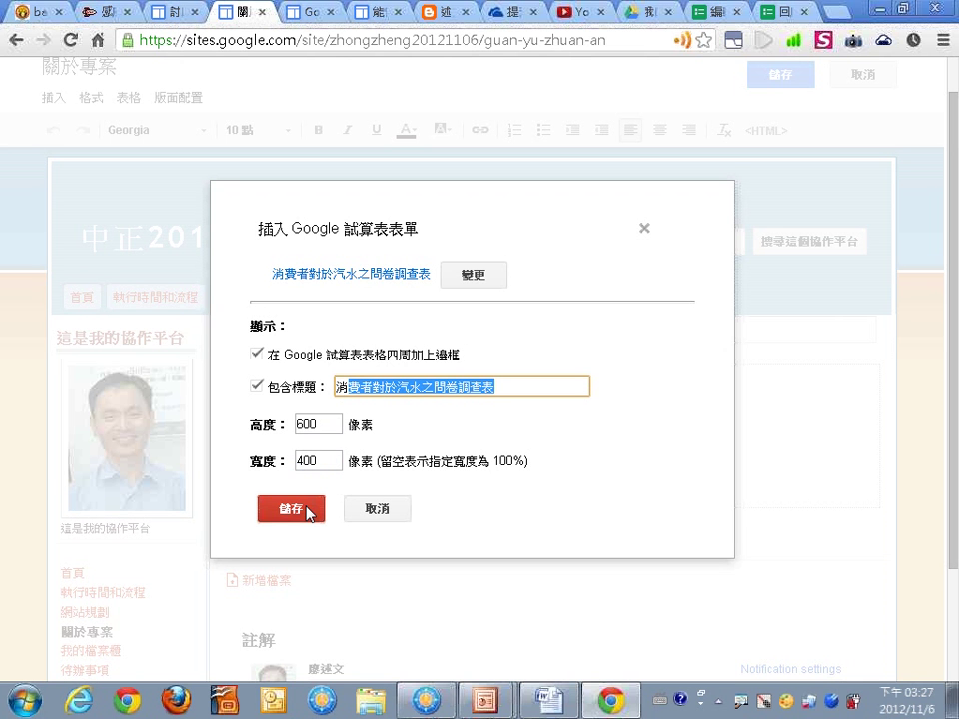
{"action": "left_click_drag", "start_coordinate": [318, 461], "coordinate": [287, 461]}
{"action": "key", "text": "BackSpace"}
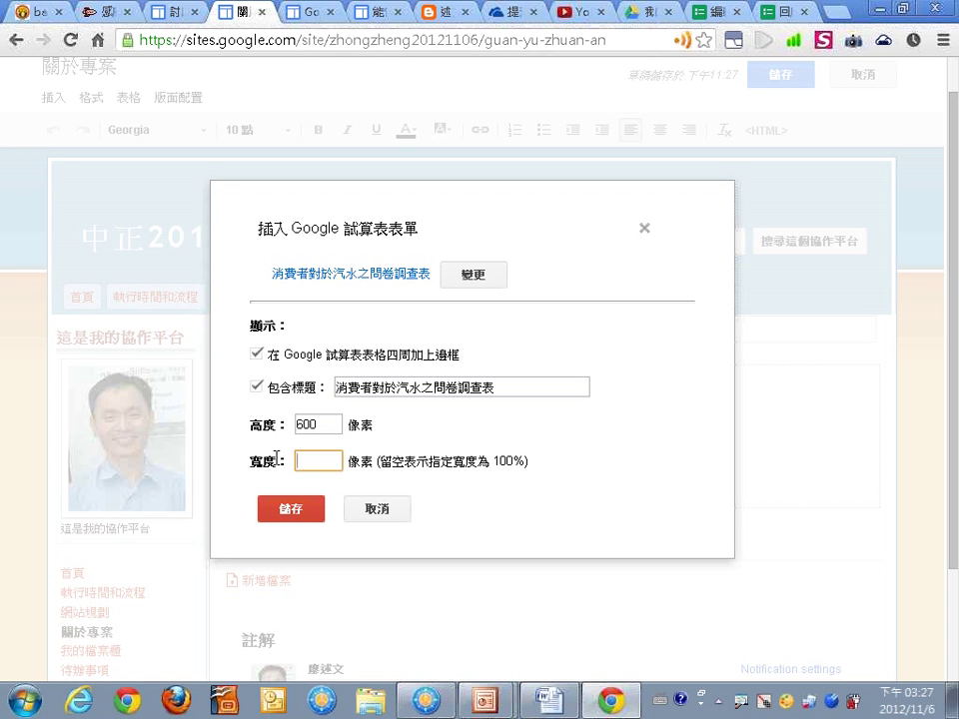
{"action": "left_click", "coordinate": [299, 507]}
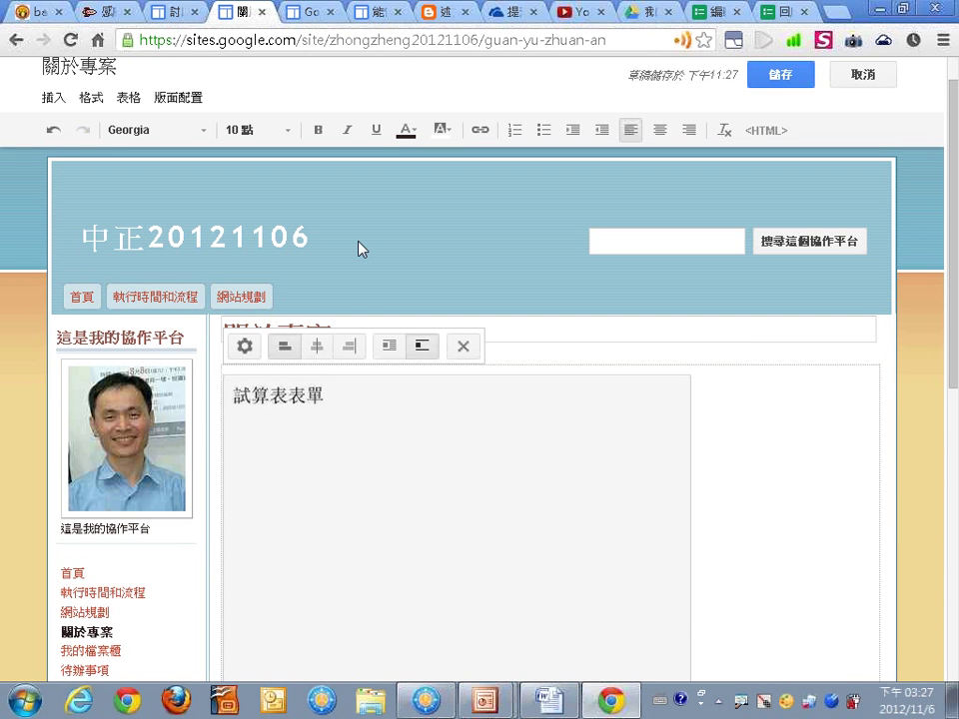
{"action": "left_click", "coordinate": [792, 80]}
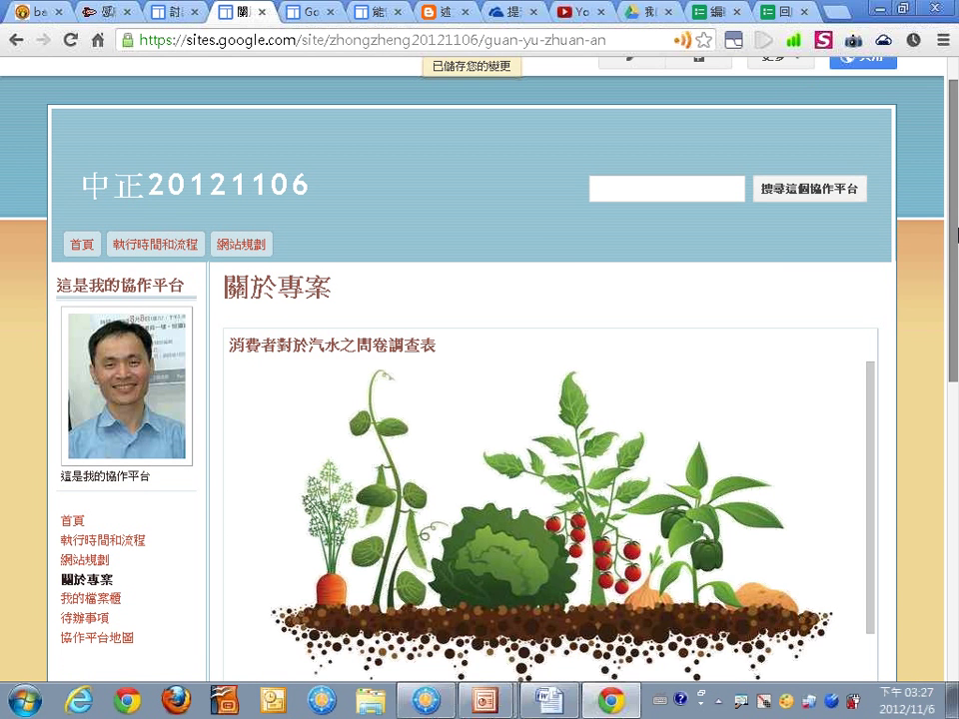
- Examine the embedded survey form on the saved 關於專案 page from its header to the submit button
{"action": "scroll", "coordinate": [885, 220], "scroll_direction": "down", "scroll_amount": 3}
{"action": "left_click_drag", "start_coordinate": [872, 333], "coordinate": [882, 224]}
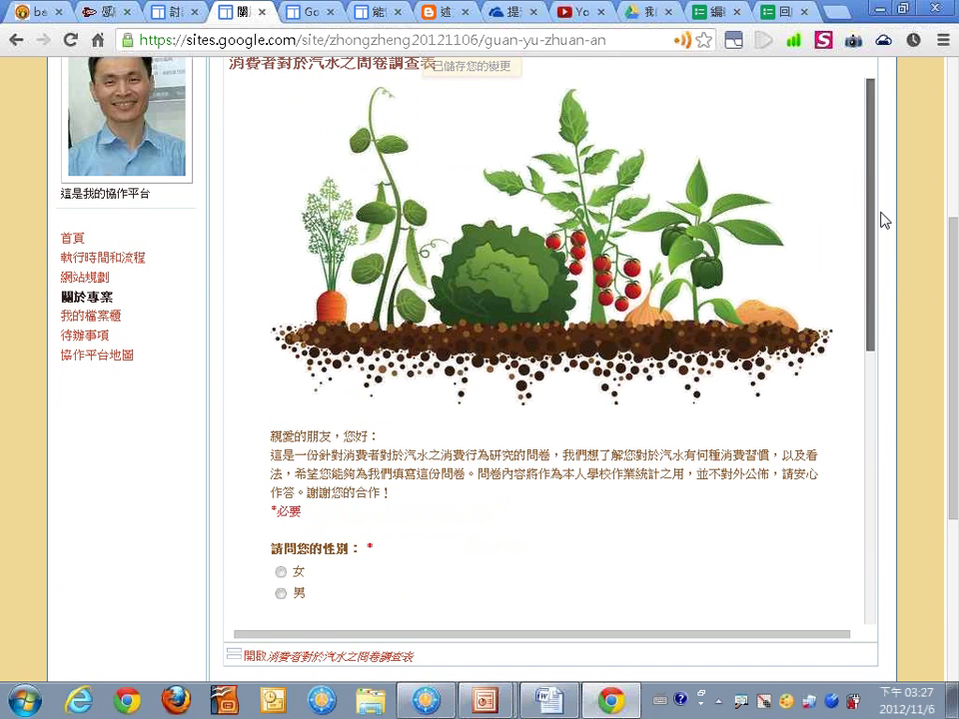
{"action": "scroll", "coordinate": [909, 429], "scroll_direction": "down", "scroll_amount": 5}
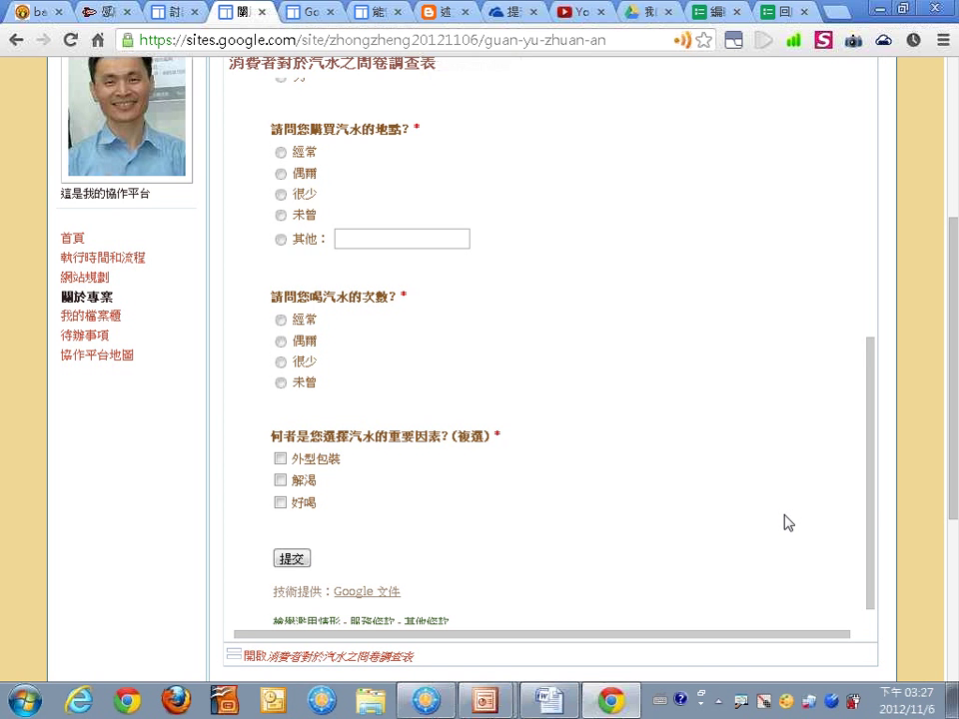
{"action": "left_click_drag", "start_coordinate": [873, 505], "coordinate": [873, 420]}
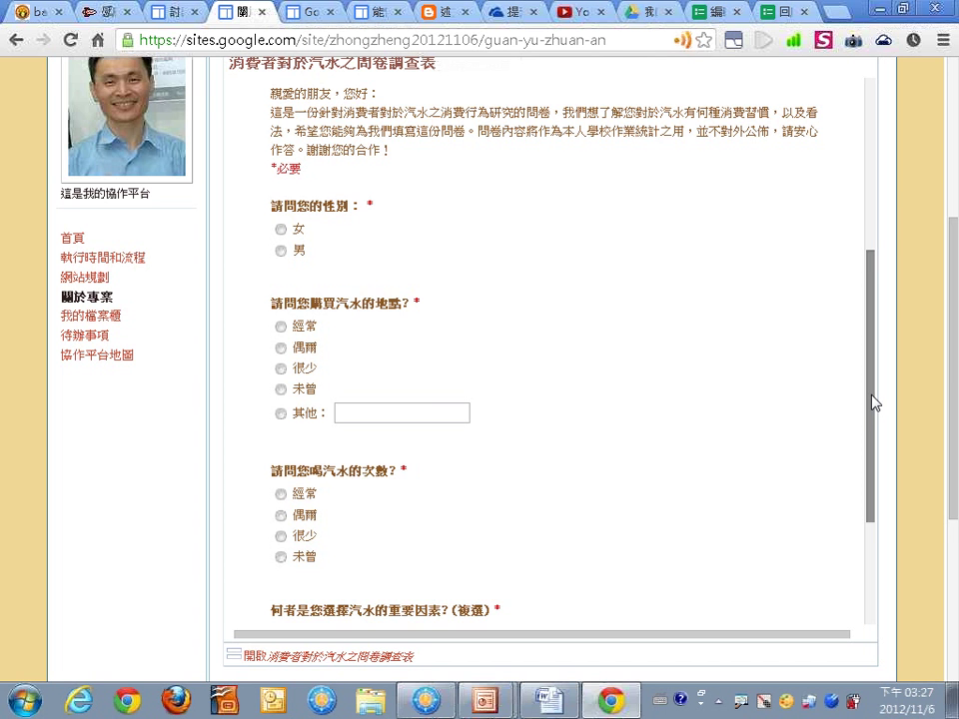
{"action": "left_click_drag", "start_coordinate": [952, 394], "coordinate": [948, 262]}
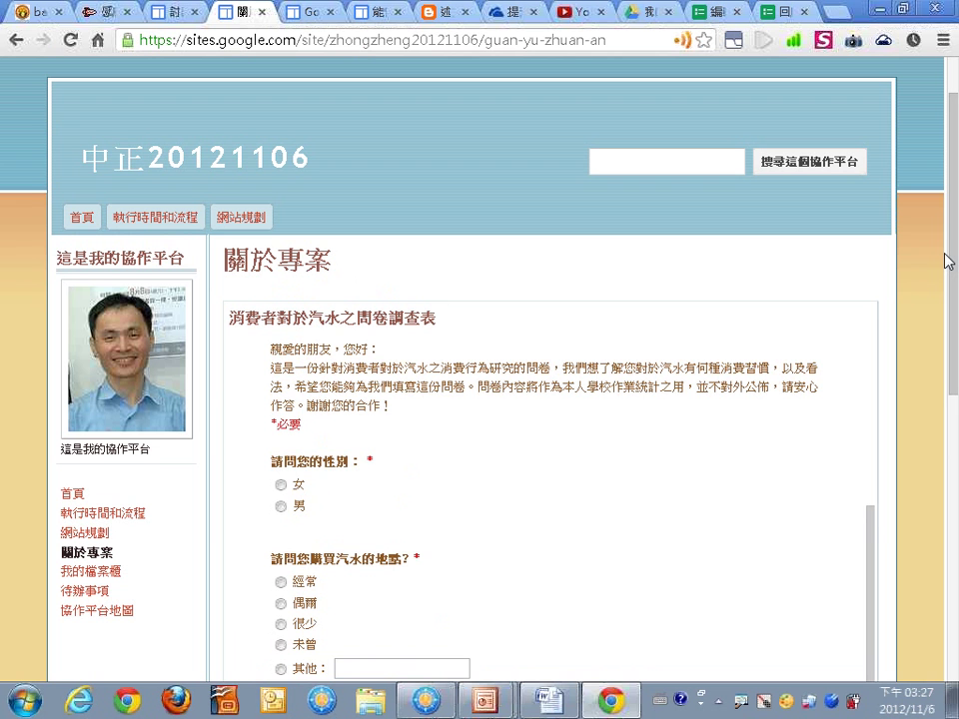